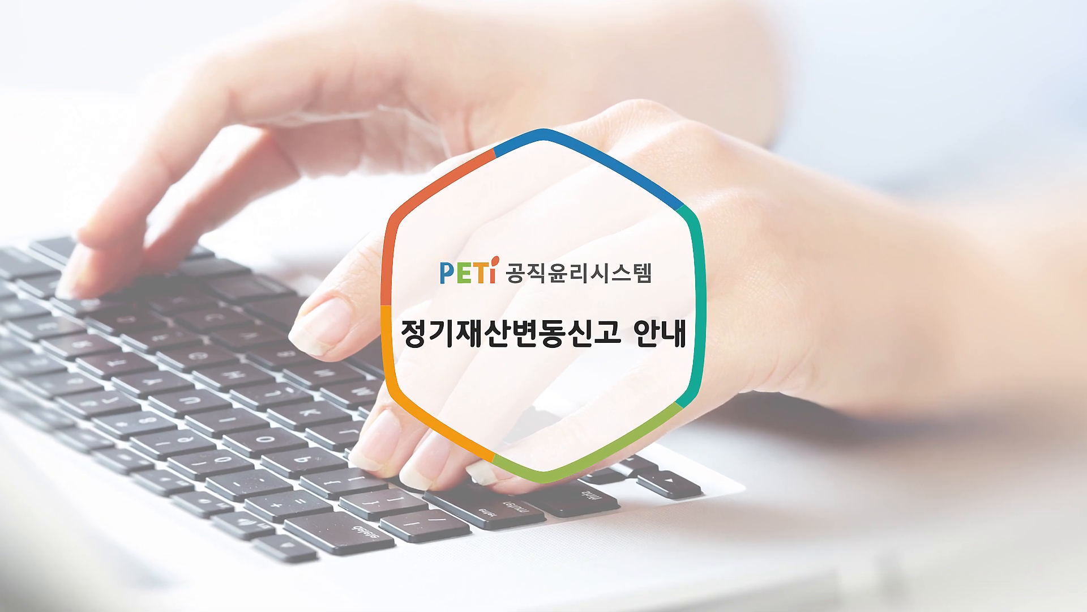
pyautogui.click(400, 86)
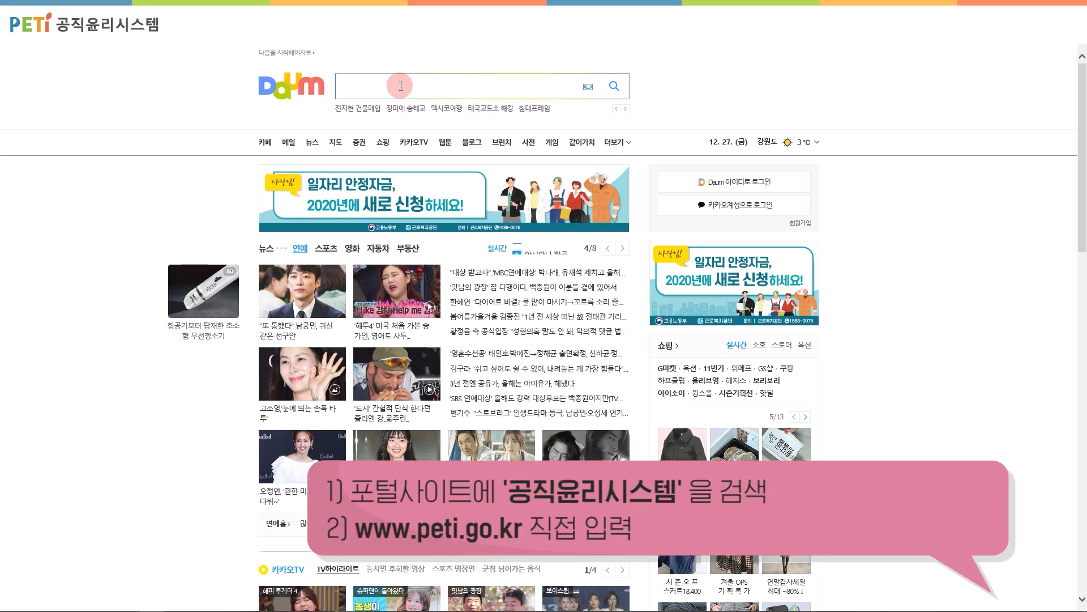
pyautogui.write('공ㅈ')
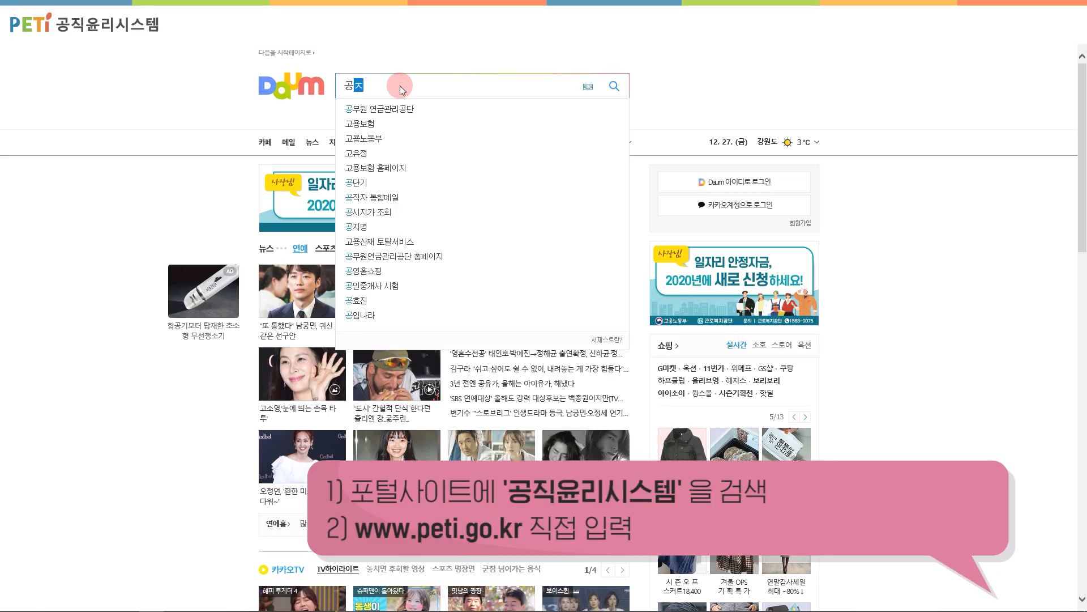
pyautogui.write('직윤리시스템')
pyautogui.press('Return')
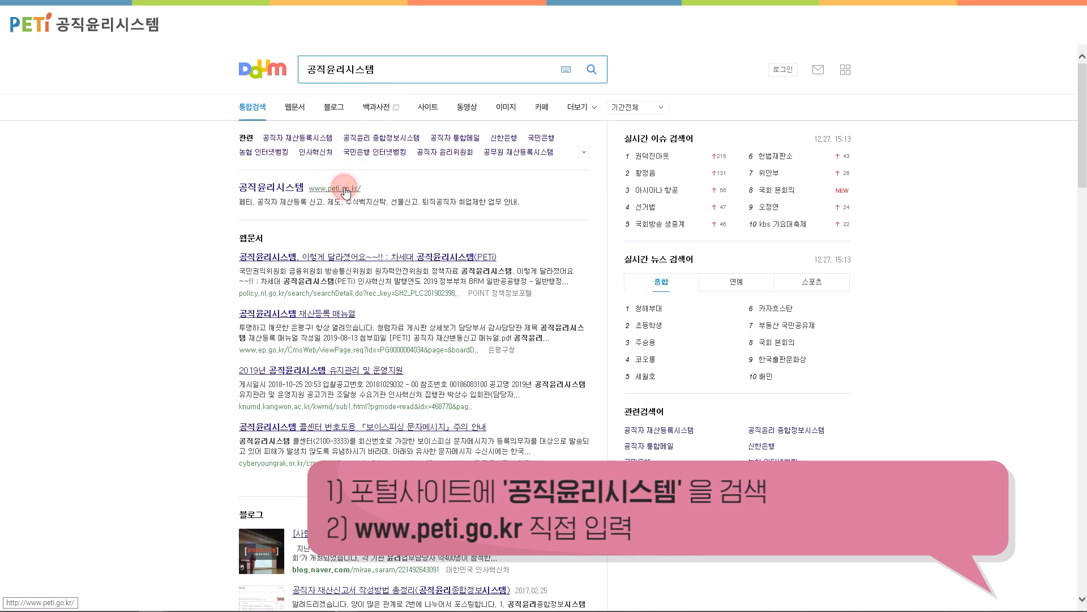
pyautogui.click(346, 193)
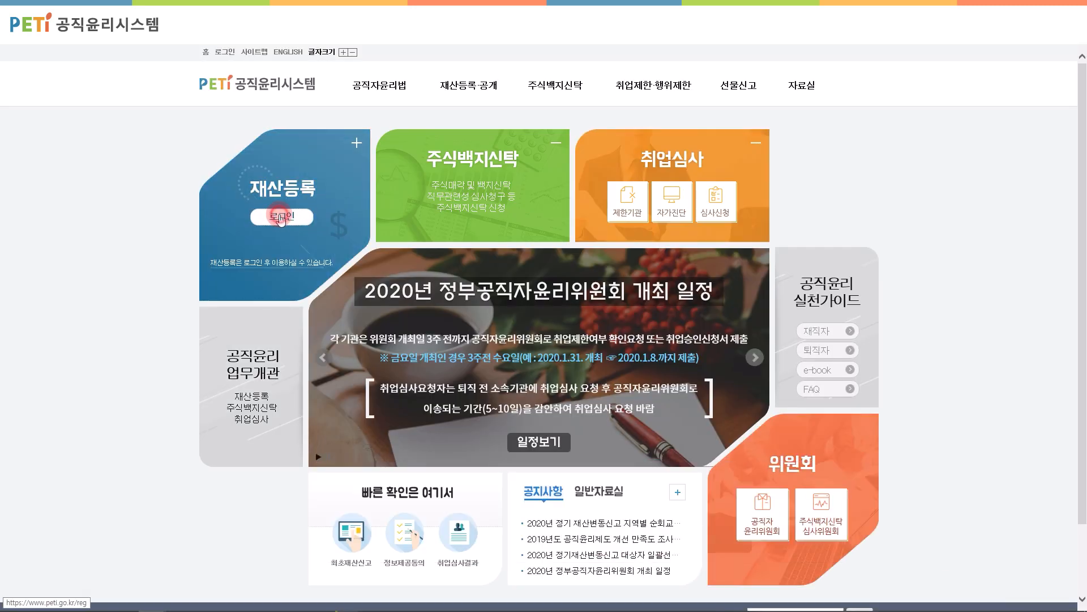
# Step: Go to the asset-registration login and start registering a login certificate
pyautogui.click(280, 217)
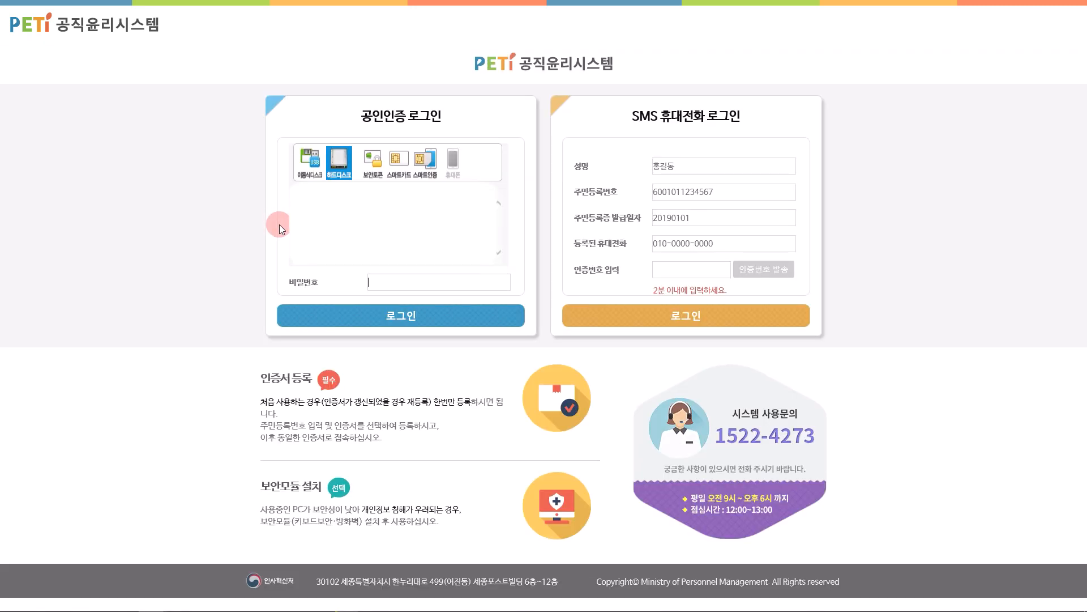
pyautogui.click(559, 411)
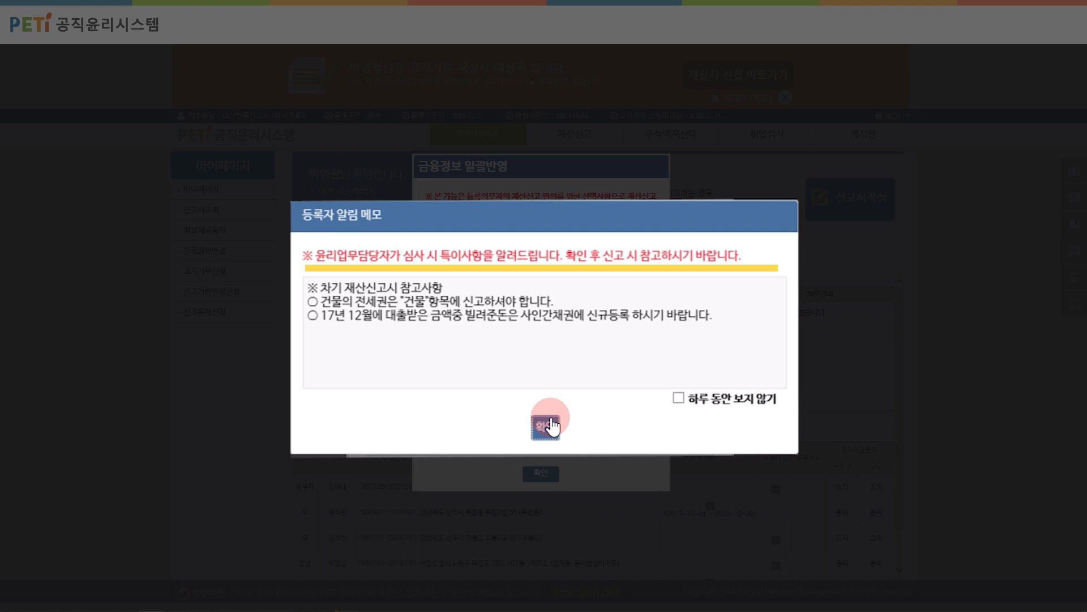
# Step: Dismiss the notice memo and agree to bulk-import the provided financial information
pyautogui.click(546, 426)
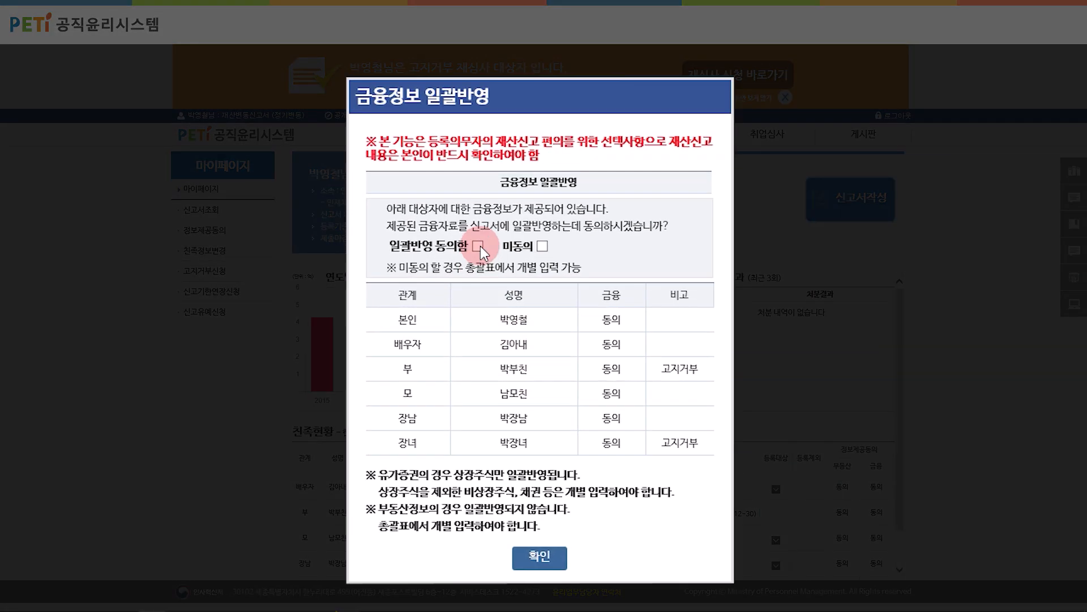
pyautogui.click(478, 246)
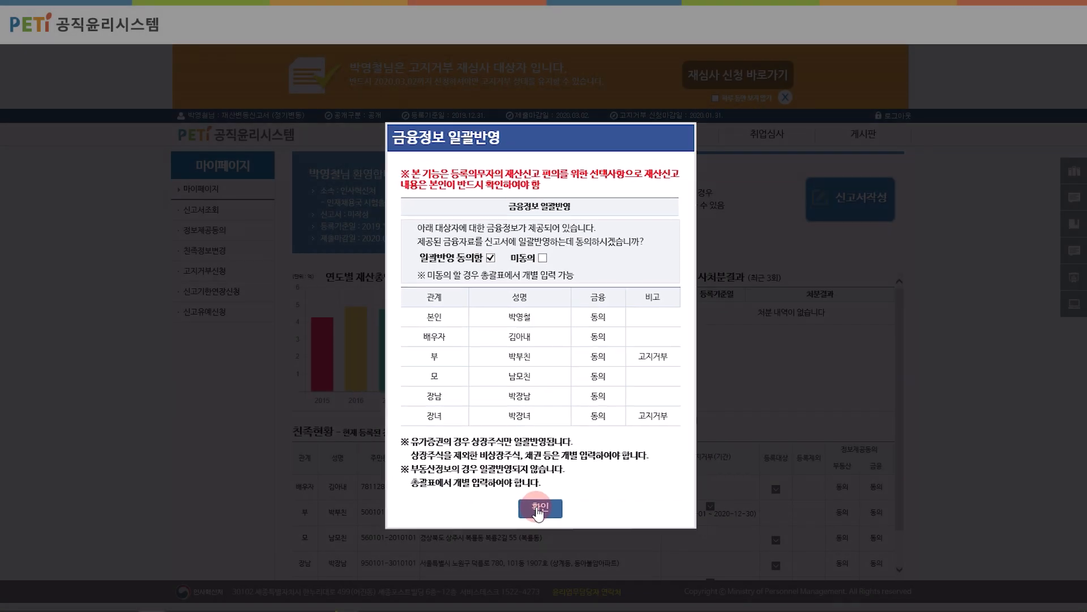
pyautogui.click(539, 509)
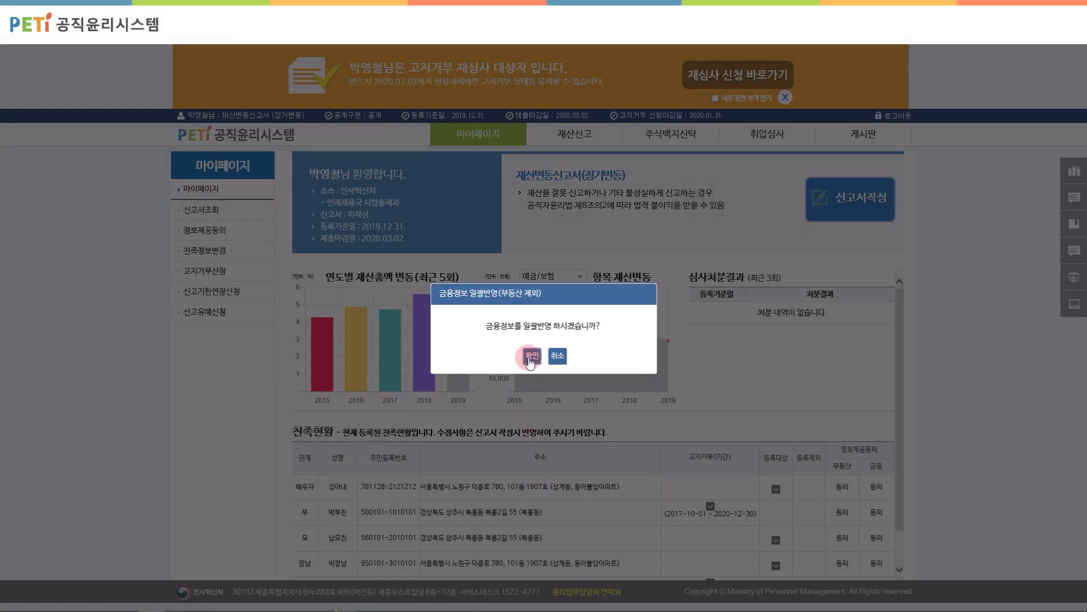
pyautogui.click(532, 355)
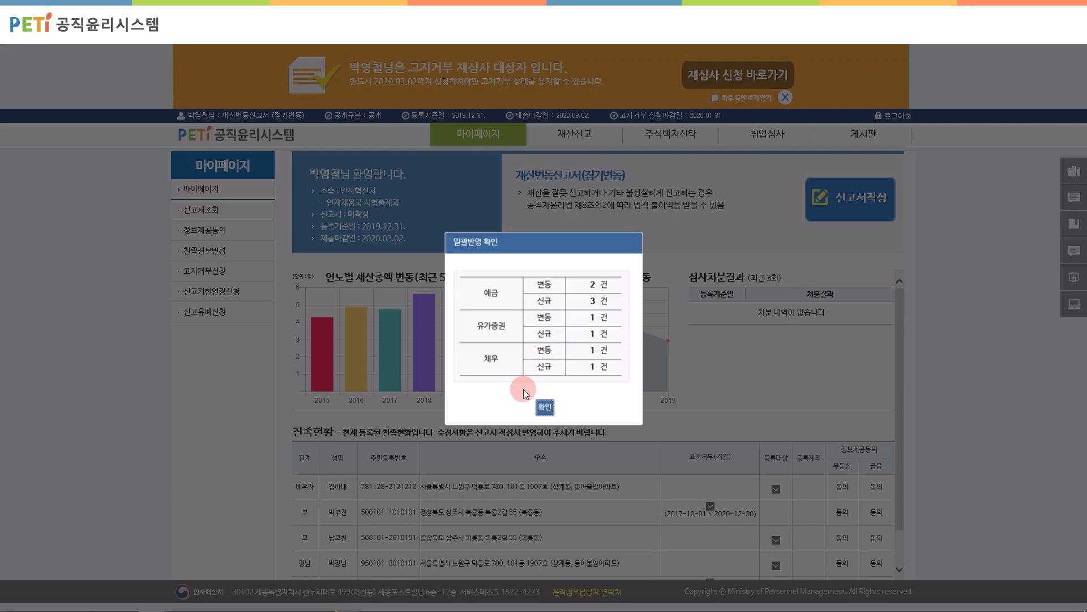
pyautogui.click(546, 406)
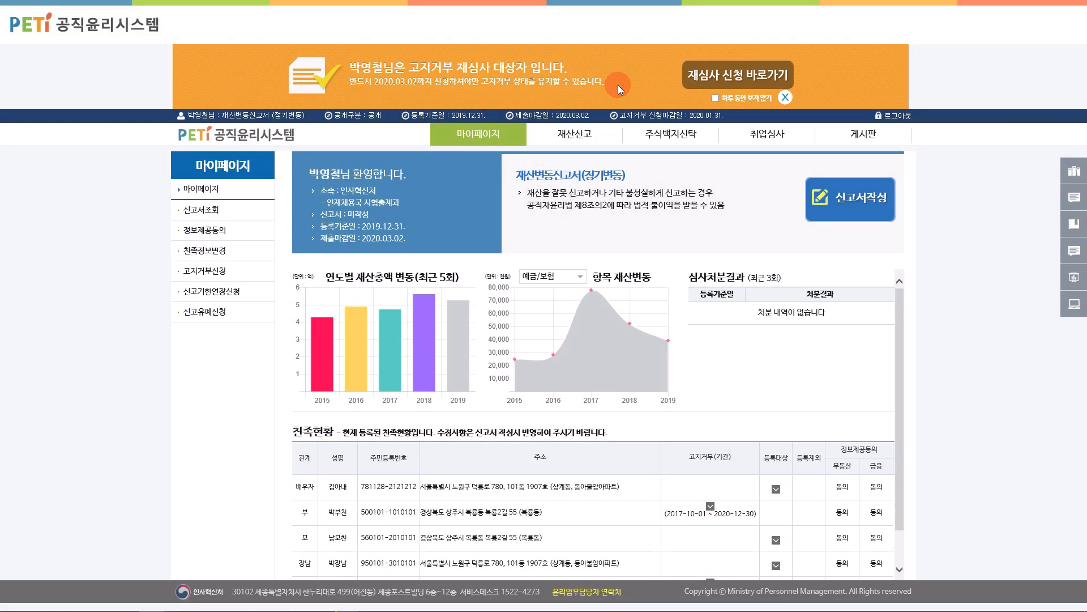
# Step: Open the re-review request, download its form, and attach report.pdf as the application
pyautogui.click(739, 80)
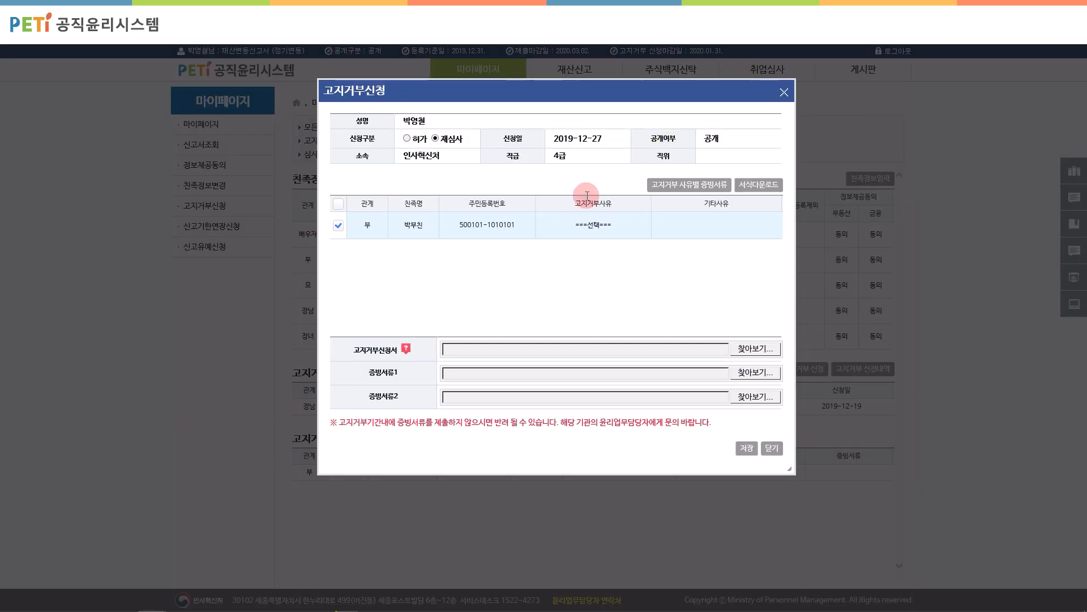
pyautogui.click(759, 184)
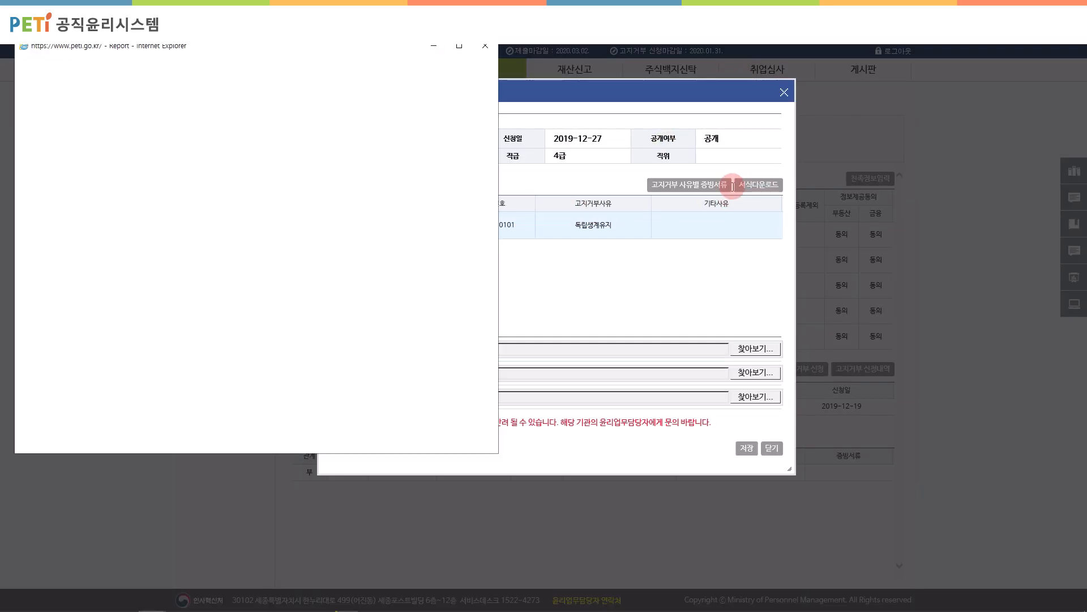
pyautogui.scroll(-10, 448, 215)
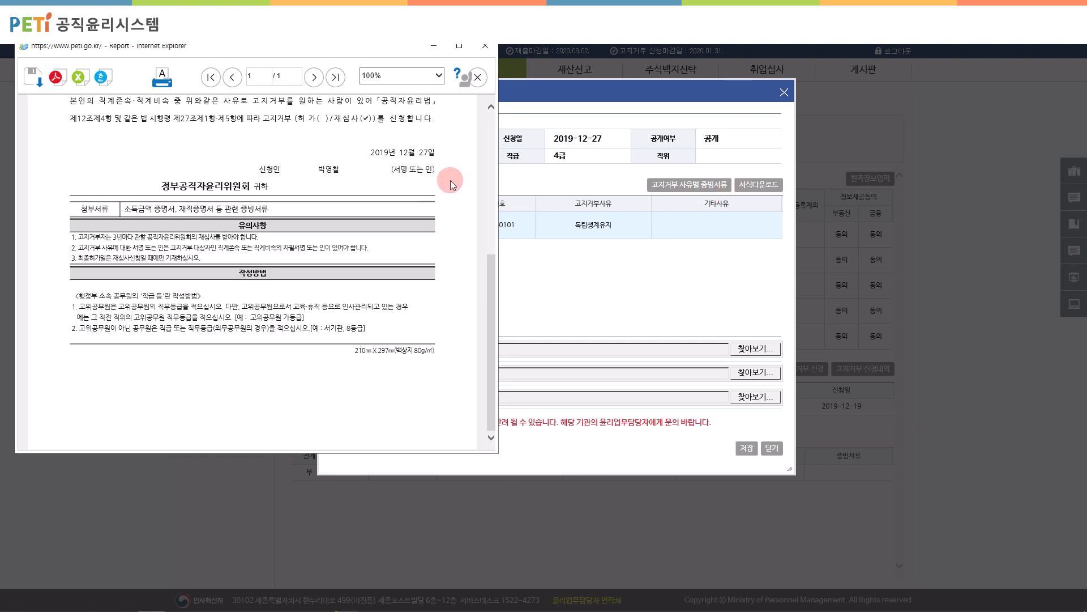
pyautogui.click(488, 48)
pyautogui.click(754, 349)
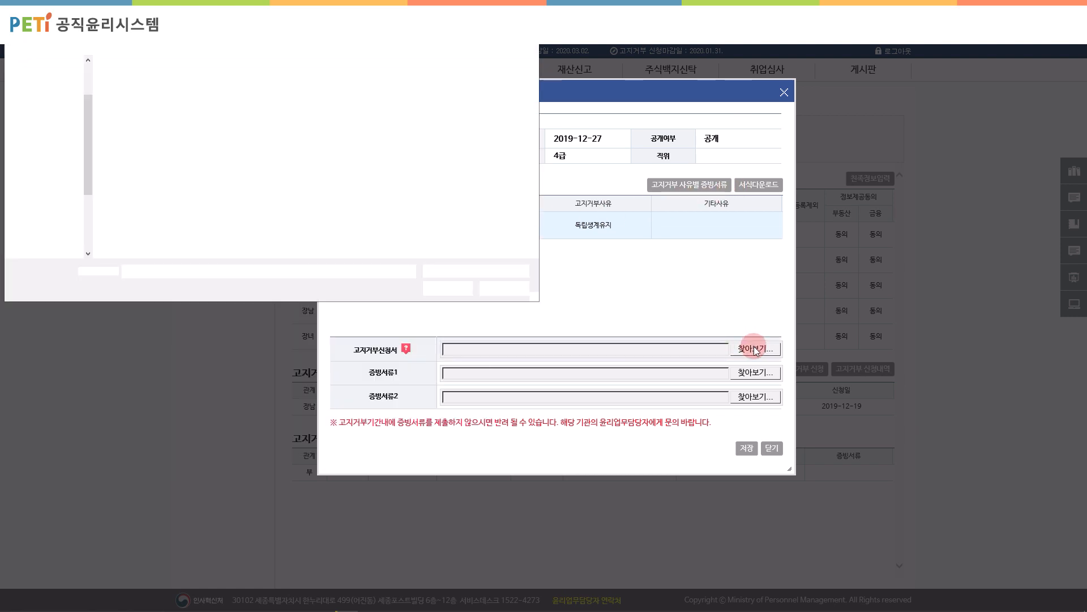
pyautogui.doubleClick(160, 106)
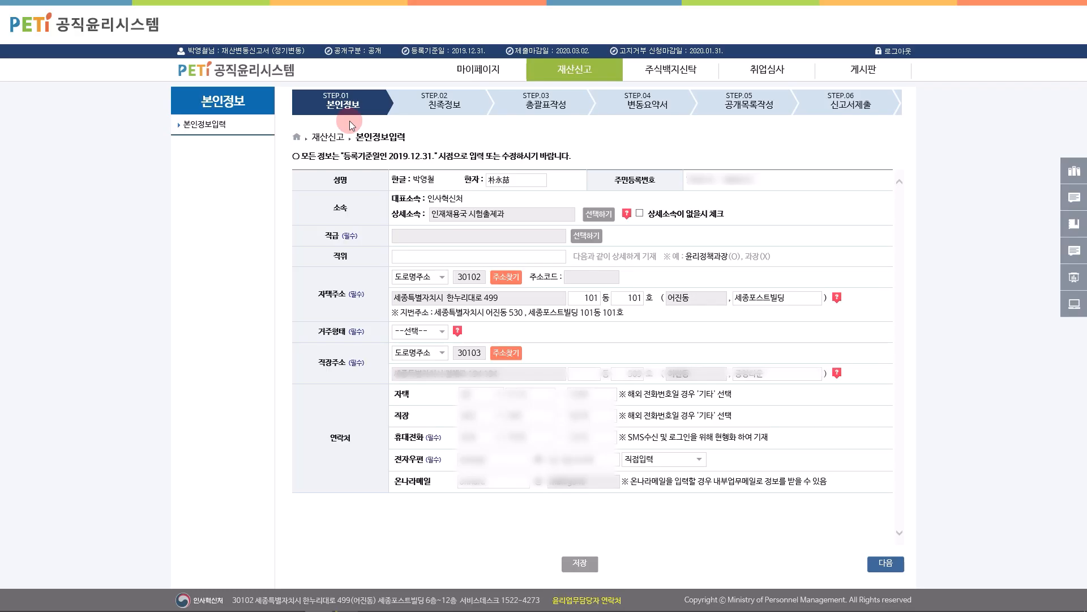
# Step: Set the job grade to 기술서기관
pyautogui.click(410, 198)
pyautogui.click(585, 235)
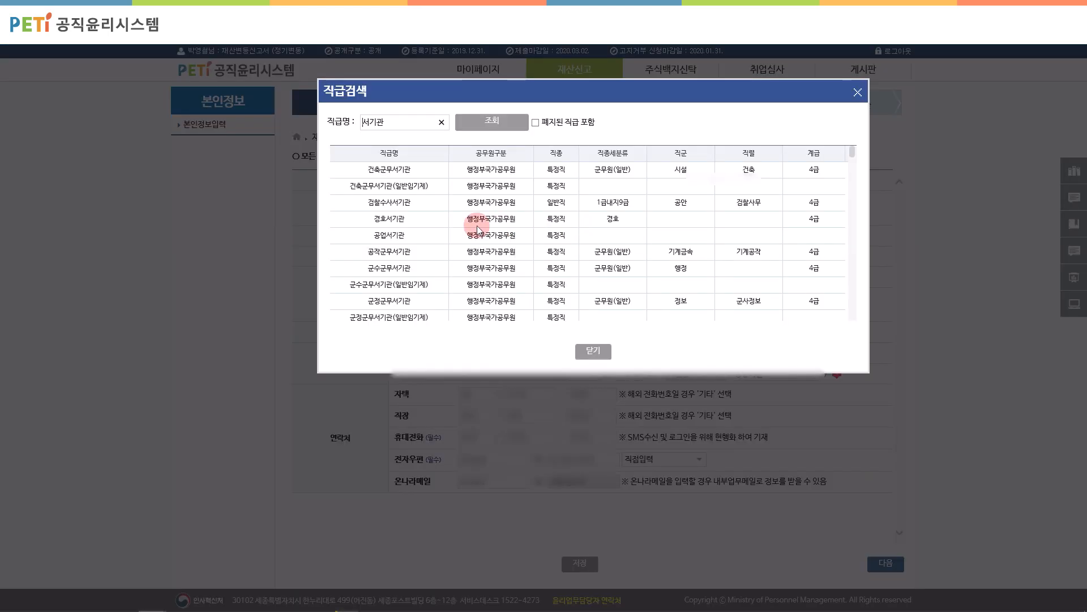
pyautogui.scroll(-5, 453, 225)
pyautogui.click(397, 245)
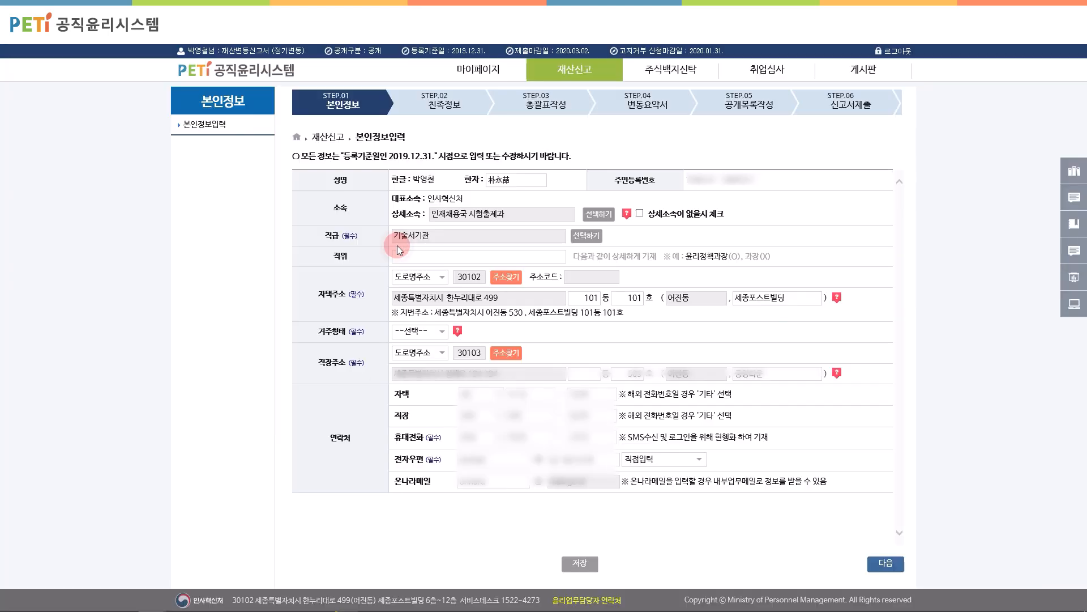
pyautogui.click(413, 257)
pyautogui.click(418, 277)
pyautogui.click(420, 277)
pyautogui.click(512, 277)
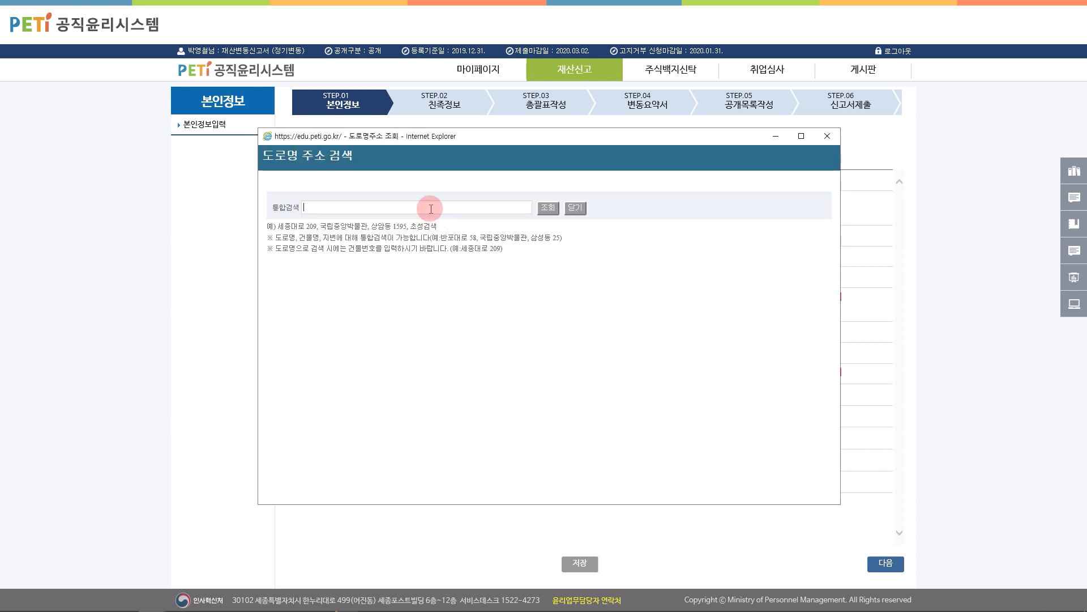
pyautogui.press('Return')
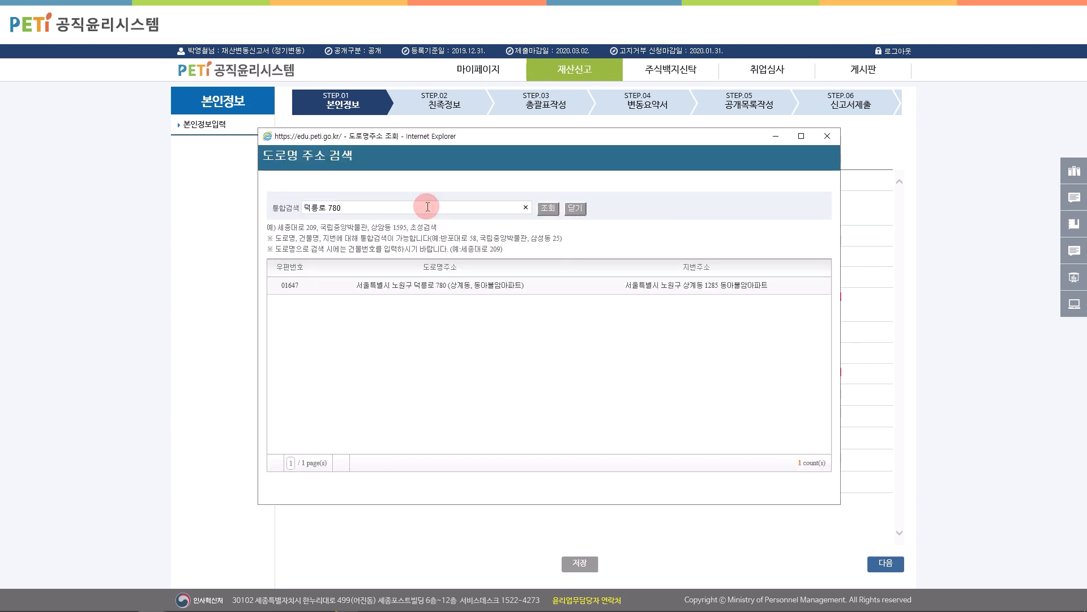
pyautogui.click(445, 283)
# Step: Enter building 101동, unit 1907, set residence type to 자가, and continue
pyautogui.click(587, 302)
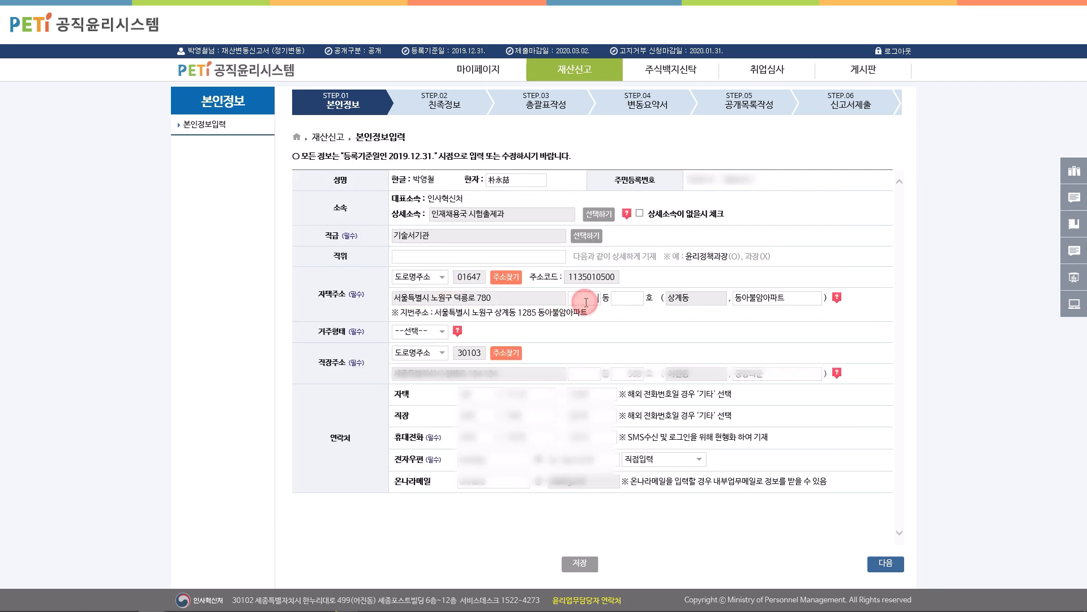
pyautogui.press('Tab')
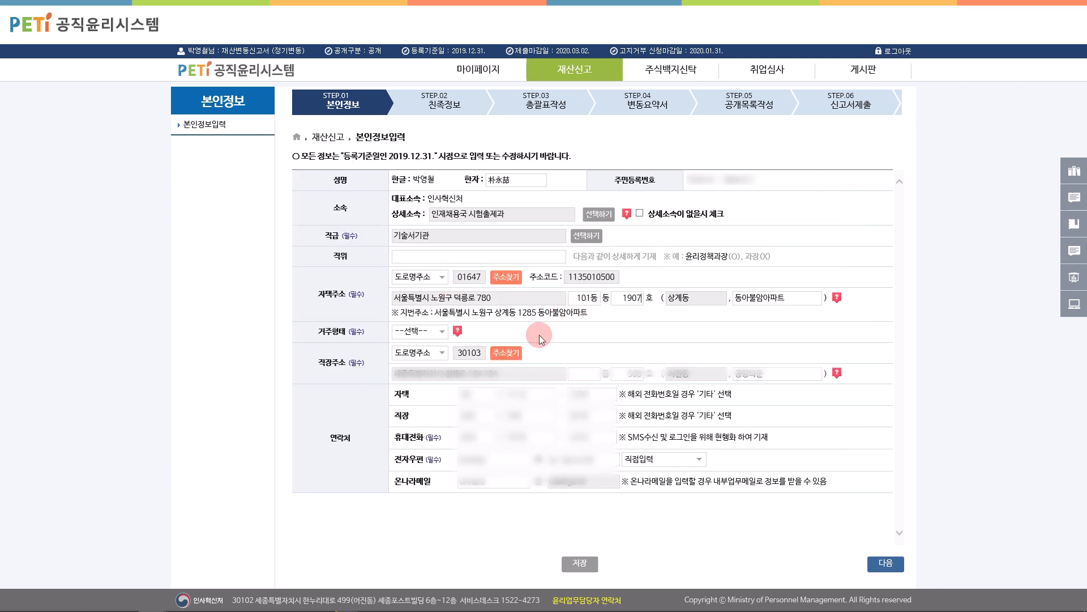
pyautogui.click(427, 334)
pyautogui.click(413, 345)
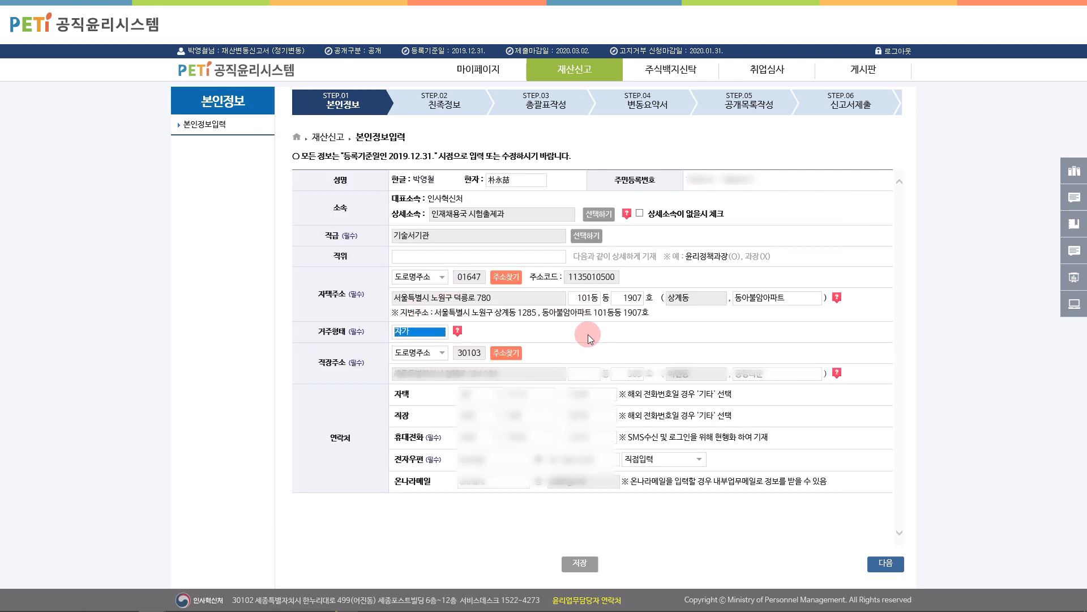
pyautogui.click(885, 563)
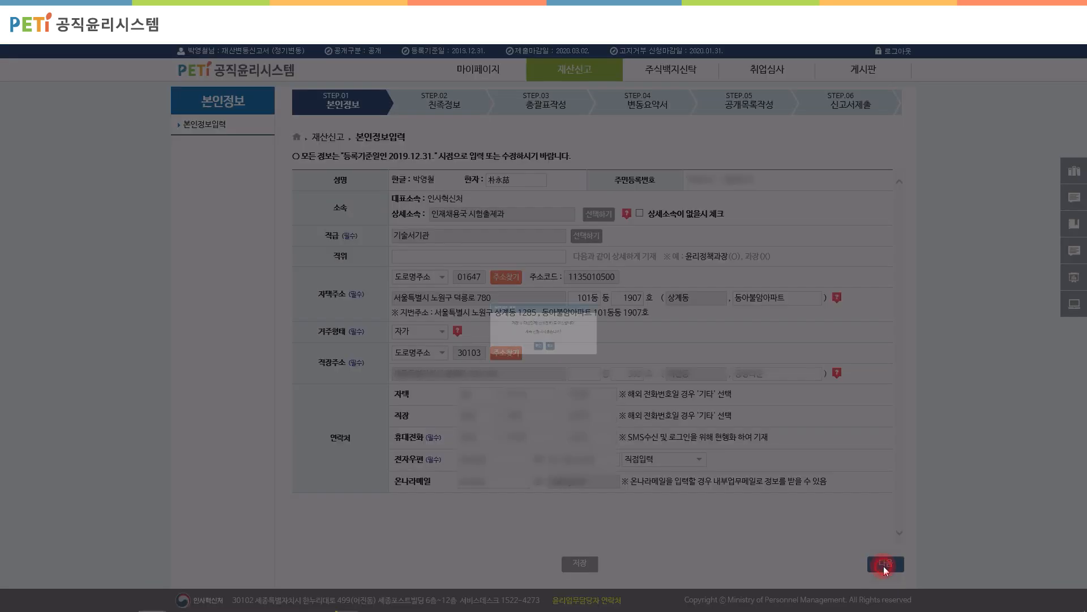
# Step: Confirm saving the personal information and open the father's relative record
pyautogui.click(533, 365)
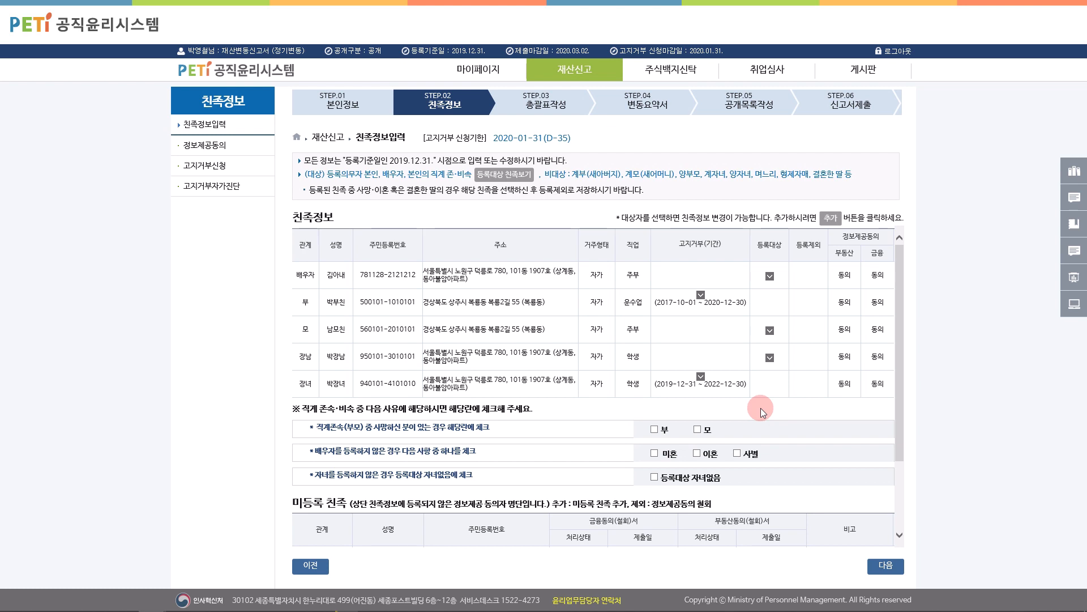
pyautogui.click(343, 302)
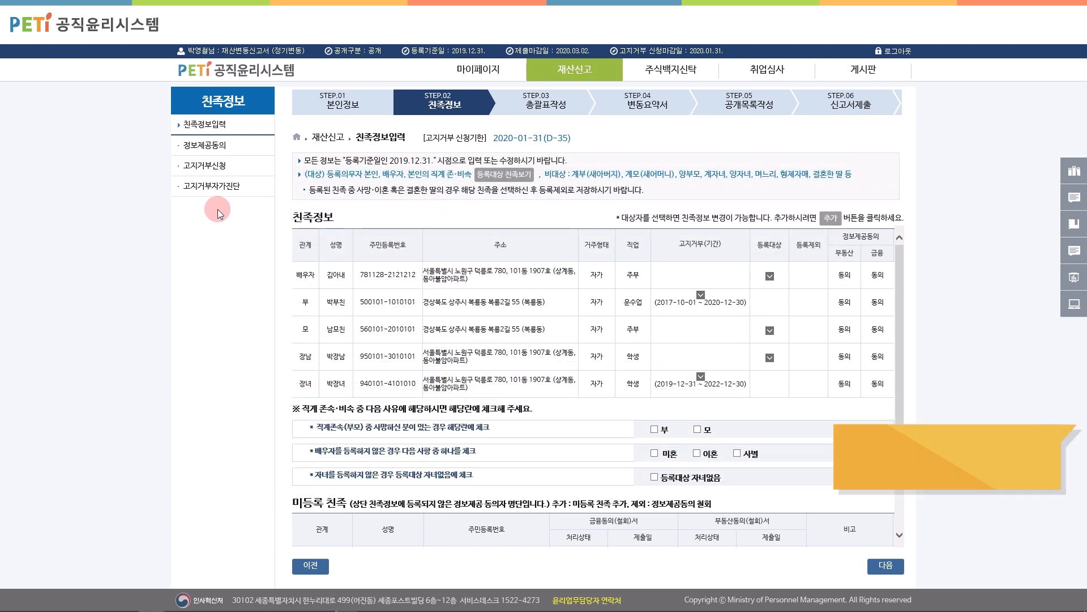
# Step: Turn off Internet Explorer pop-up blocking and reopen the father's relative edit window
pyautogui.press('alt')
pyautogui.click(150, 51)
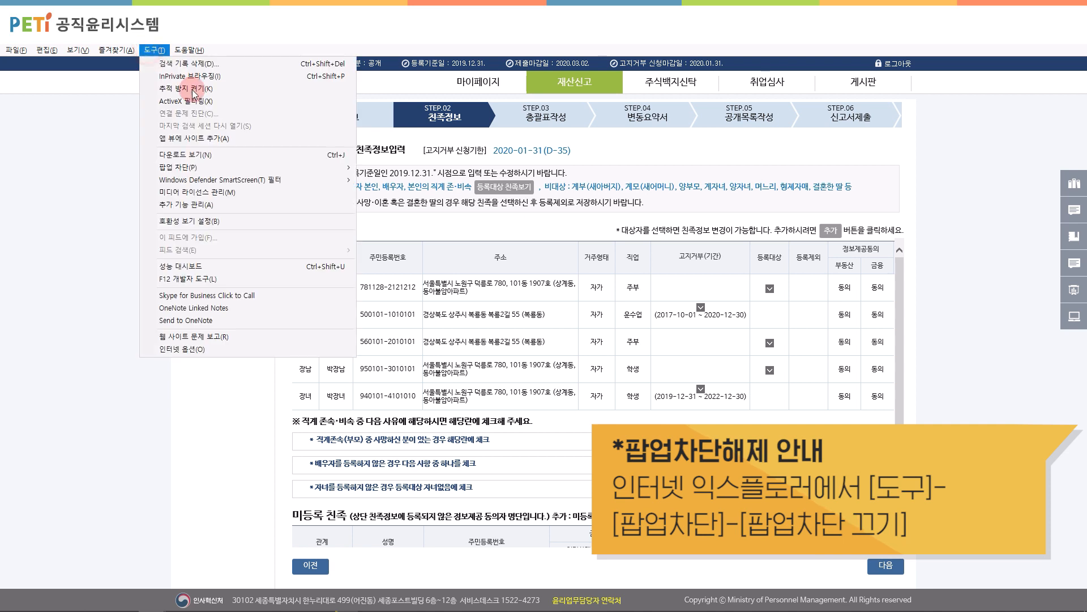
pyautogui.moveTo(216, 167)
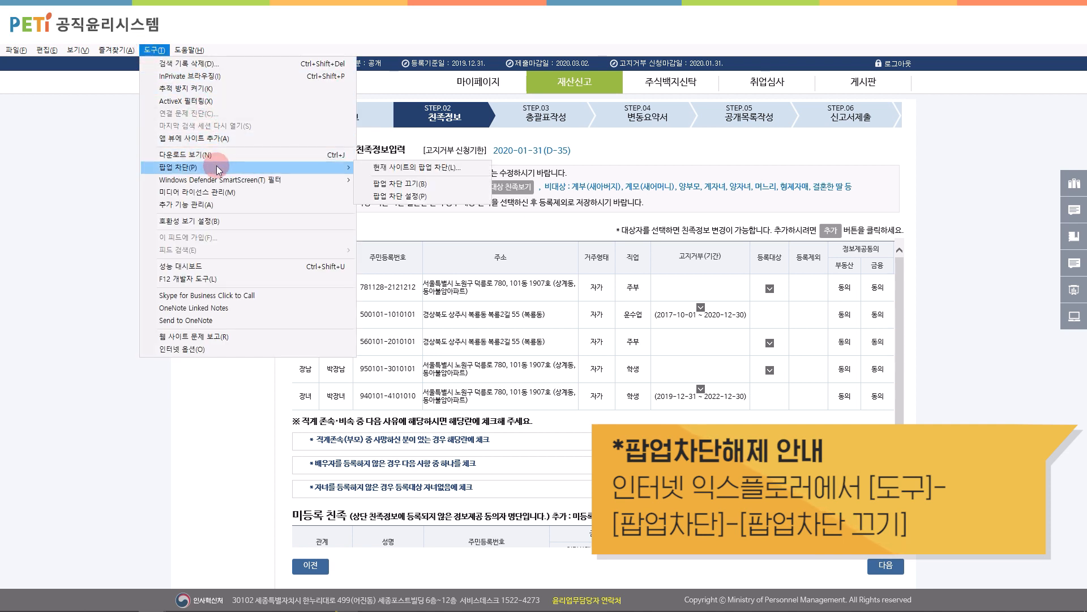
pyautogui.click(389, 168)
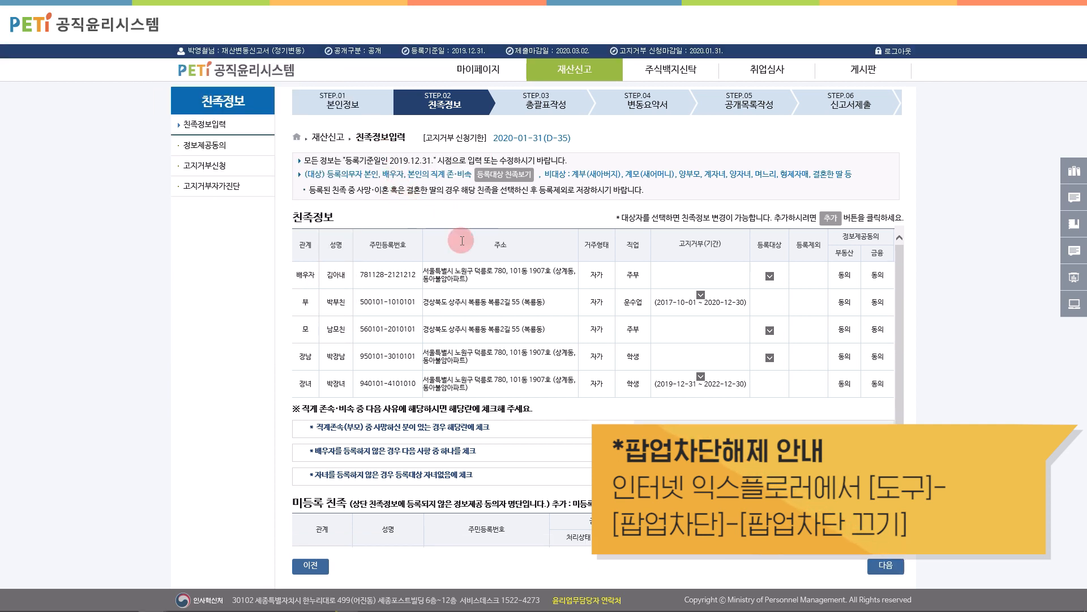
pyautogui.click(350, 301)
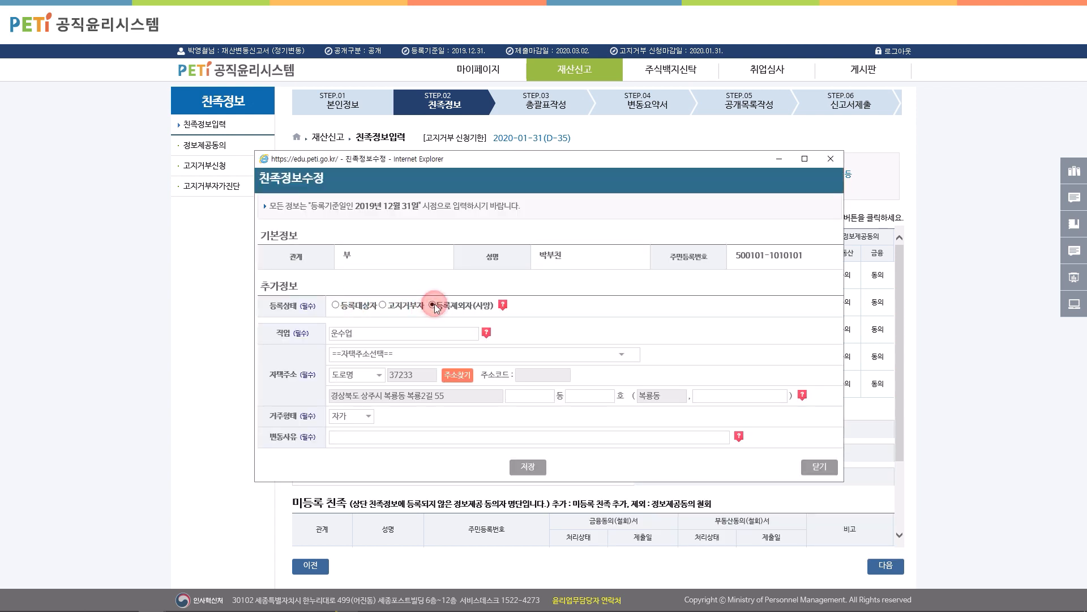
# Step: Record 사망 as the father's change reason and save his record
pyautogui.click(396, 435)
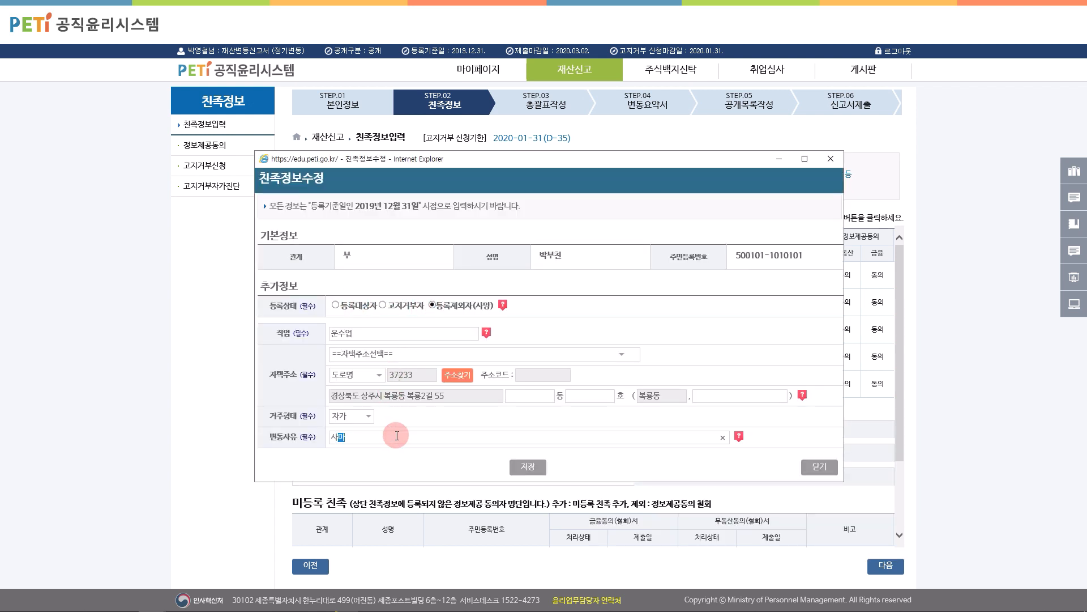
pyautogui.write('사망')
pyautogui.click(530, 467)
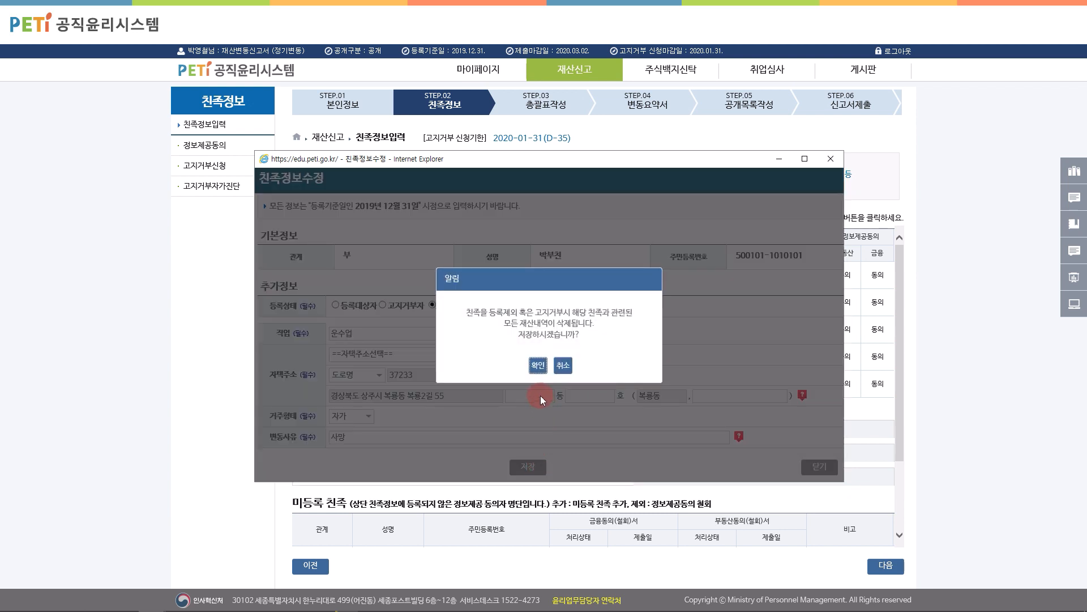
pyautogui.click(537, 365)
pyautogui.click(551, 355)
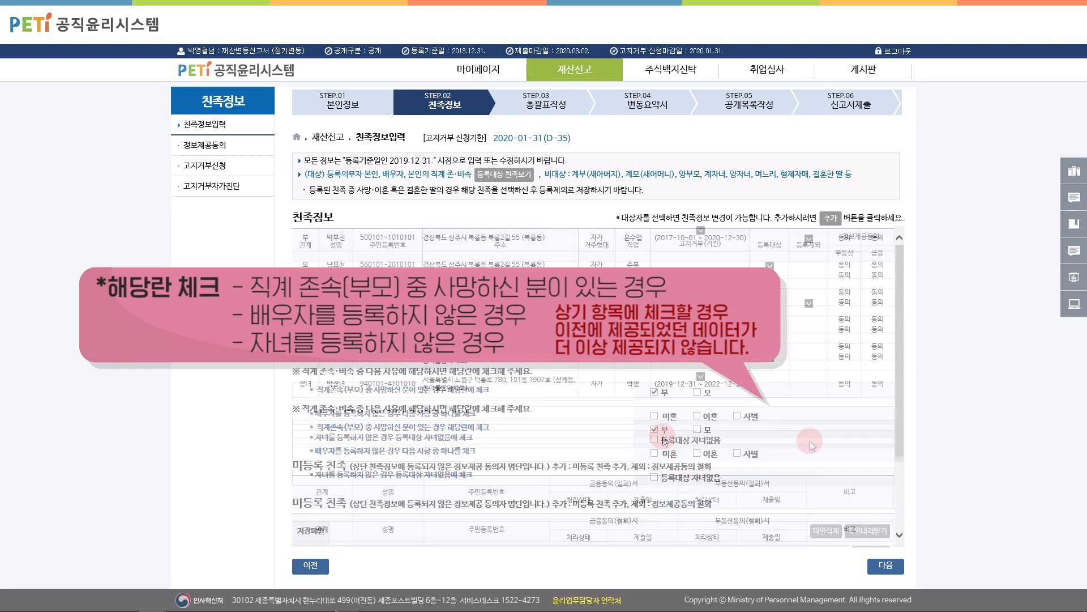
# Step: Save the relatives information and go to the disclosure-refusal application page
pyautogui.click(895, 564)
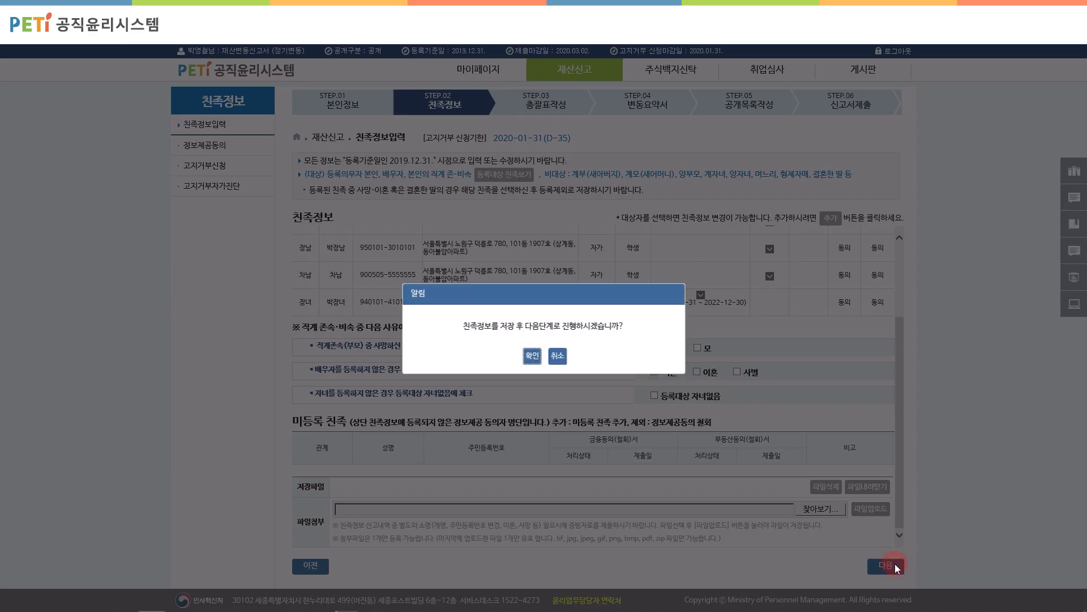
pyautogui.click(532, 359)
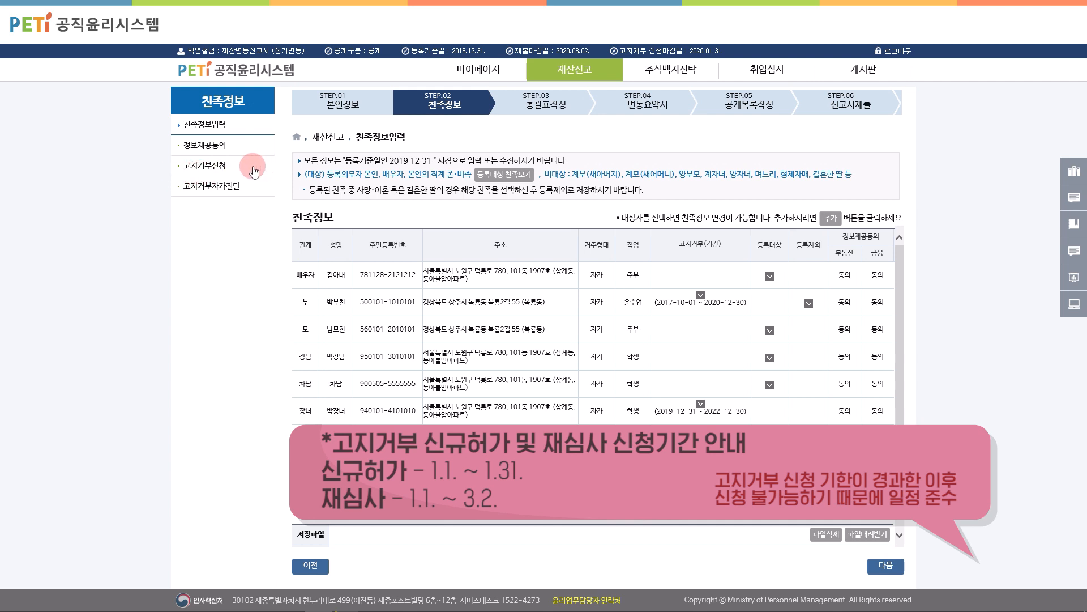
pyautogui.click(212, 165)
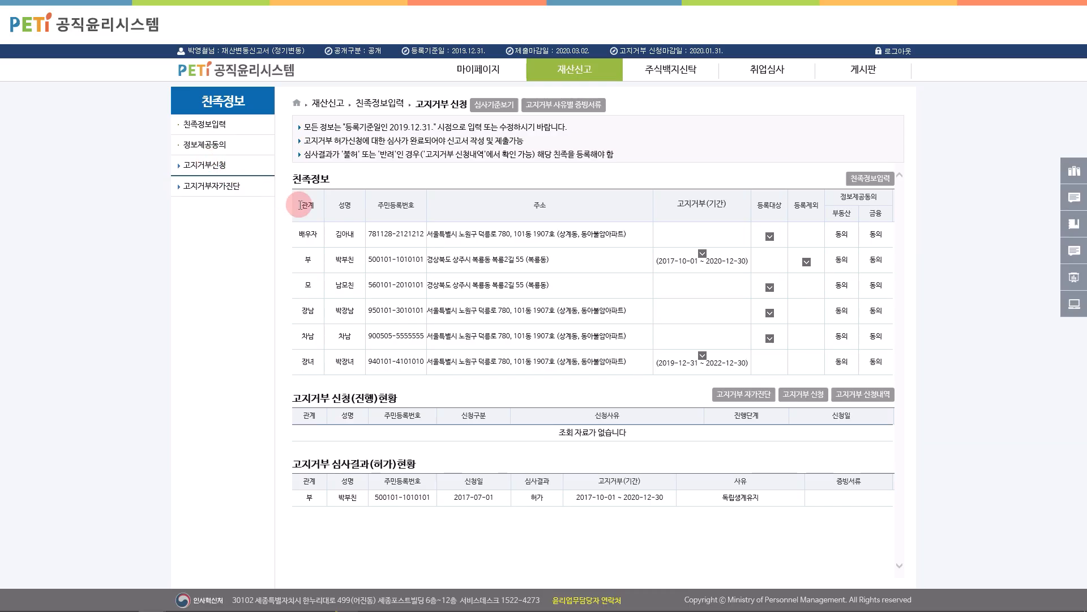
# Step: Create a 허가 disclosure-refusal application for the eldest son citing 독립생계유지
pyautogui.click(805, 394)
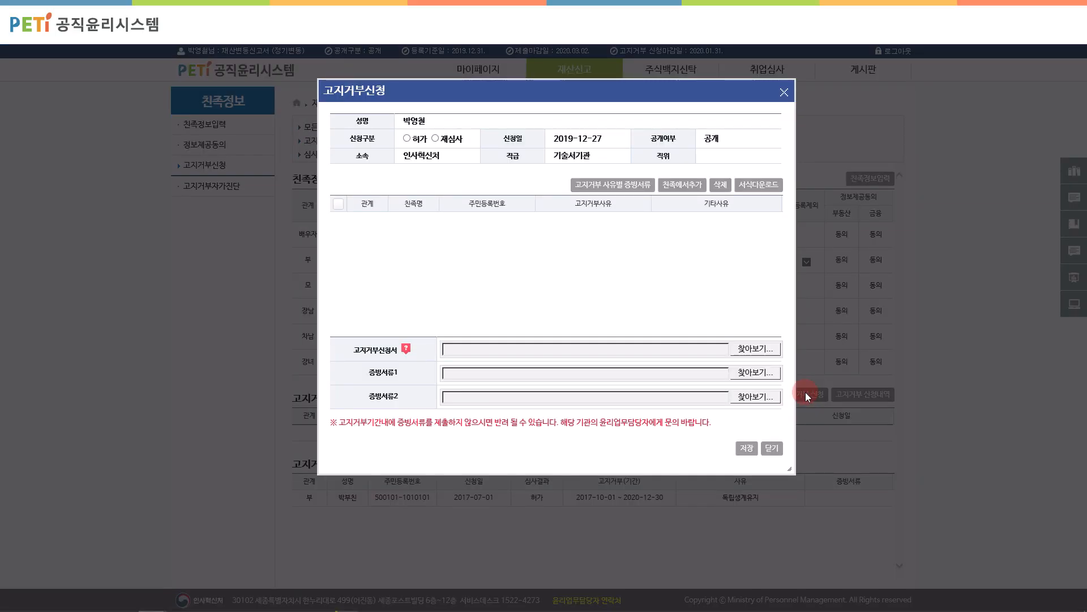
pyautogui.click(687, 185)
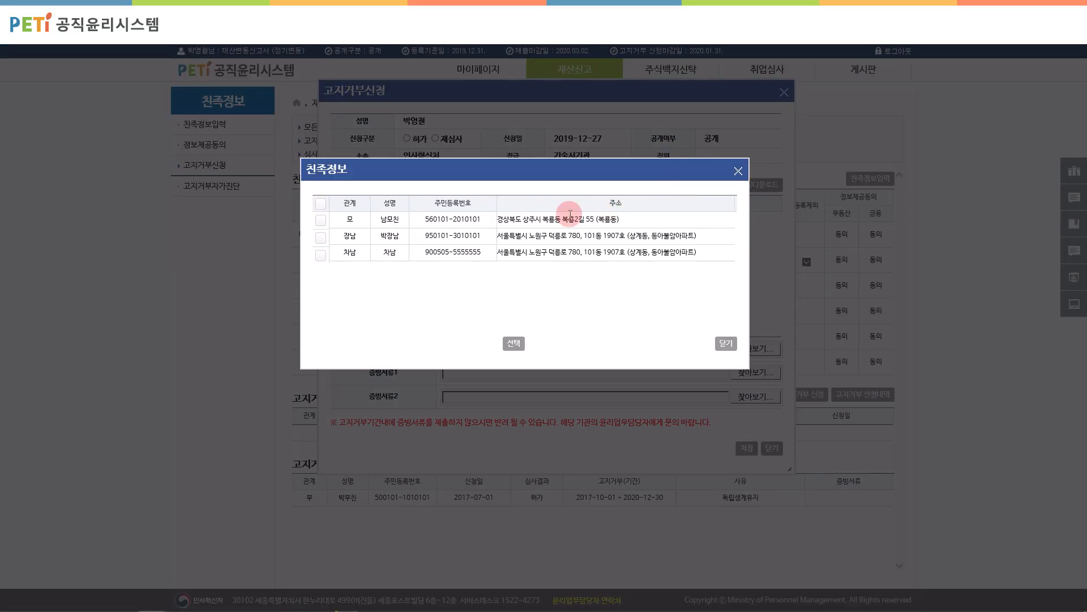
pyautogui.click(321, 237)
pyautogui.click(514, 343)
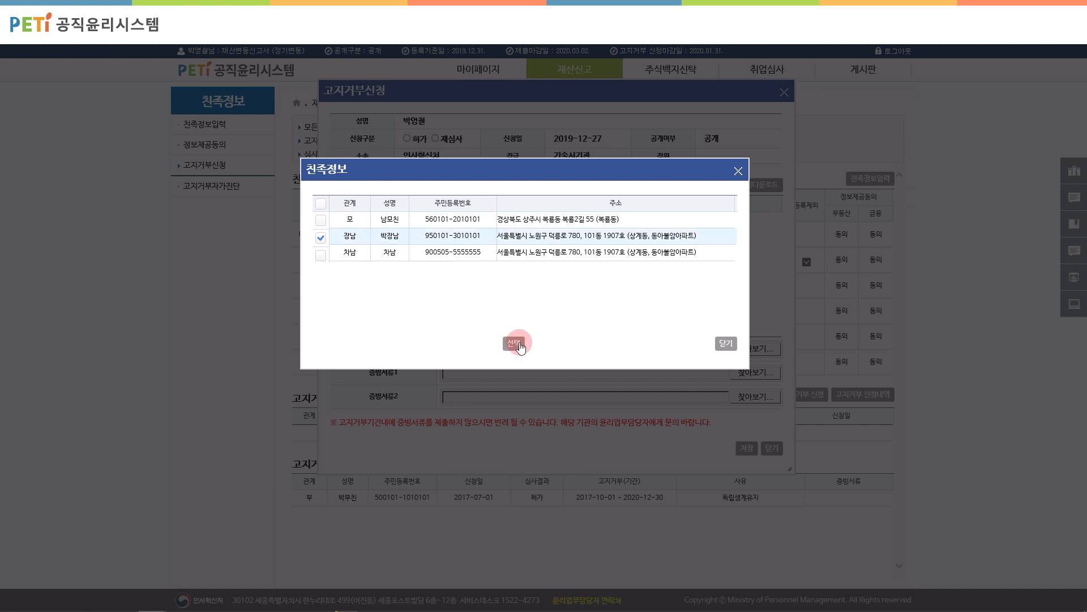
pyautogui.click(593, 225)
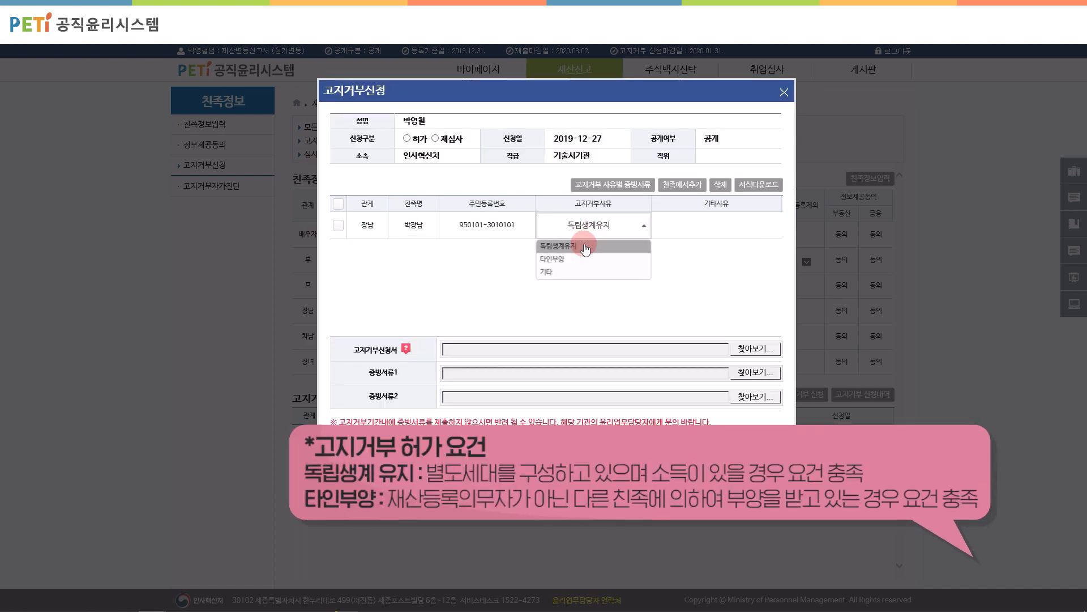
pyautogui.click(579, 247)
pyautogui.click(338, 225)
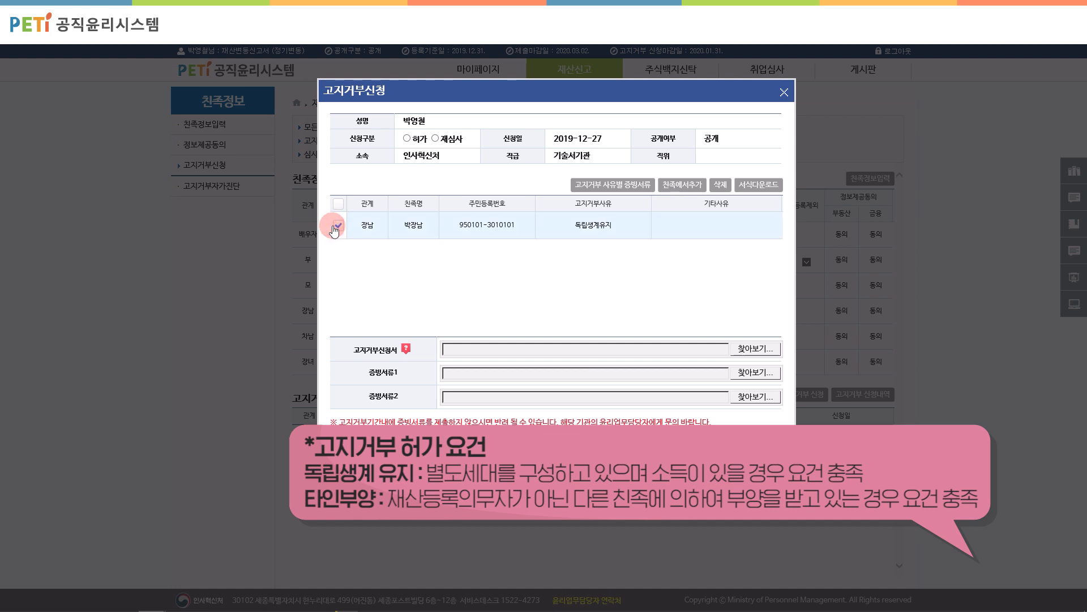
pyautogui.click(407, 138)
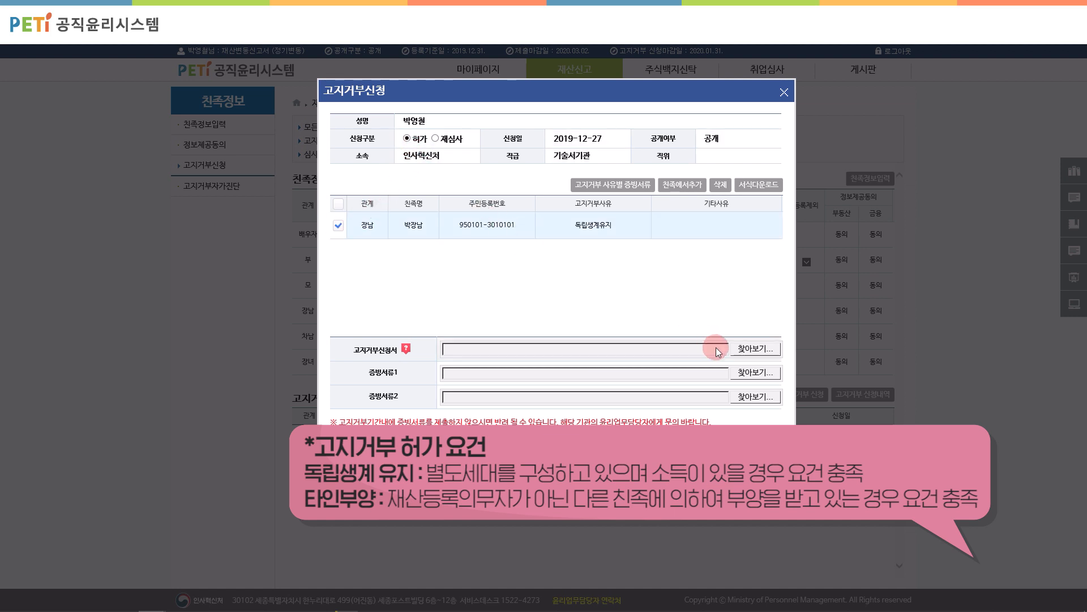
# Step: Attach report.pdf to the application, save it, and submit it
pyautogui.click(753, 350)
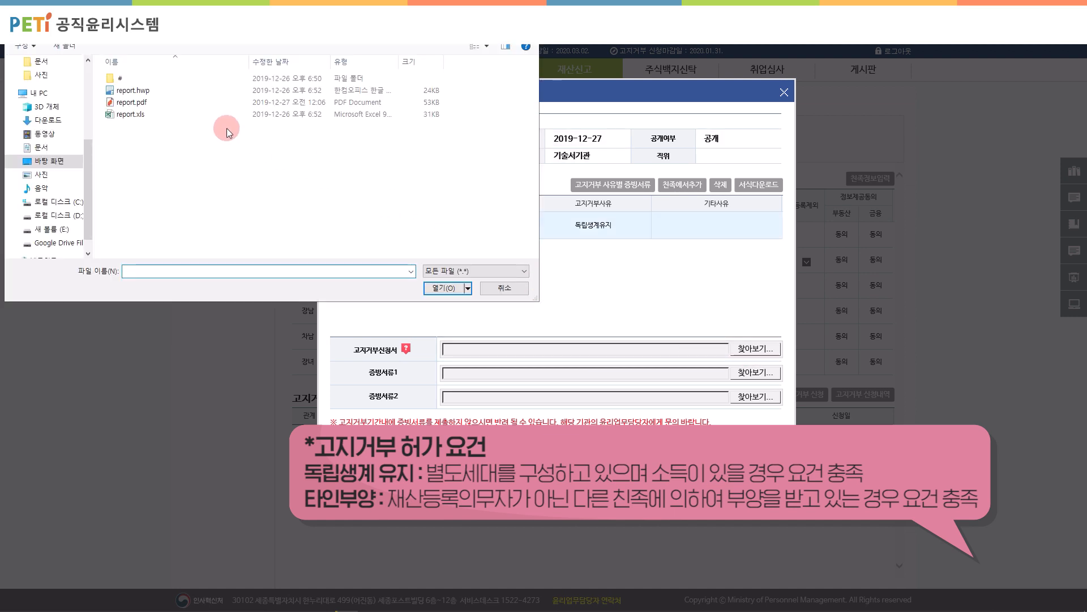
pyautogui.click(155, 102)
pyautogui.doubleClick(155, 103)
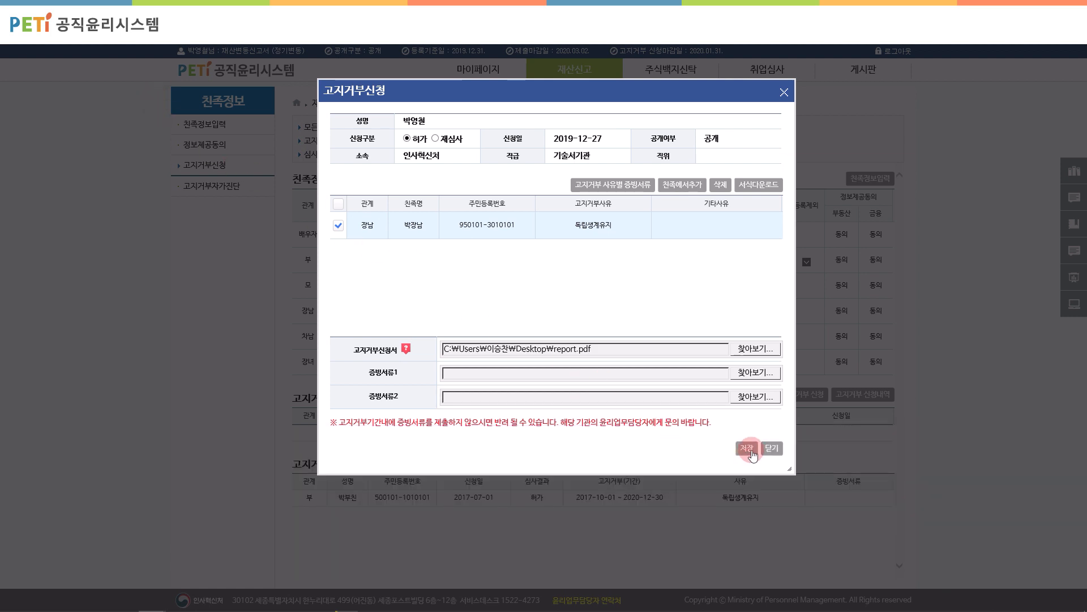
pyautogui.click(746, 449)
pyautogui.click(533, 365)
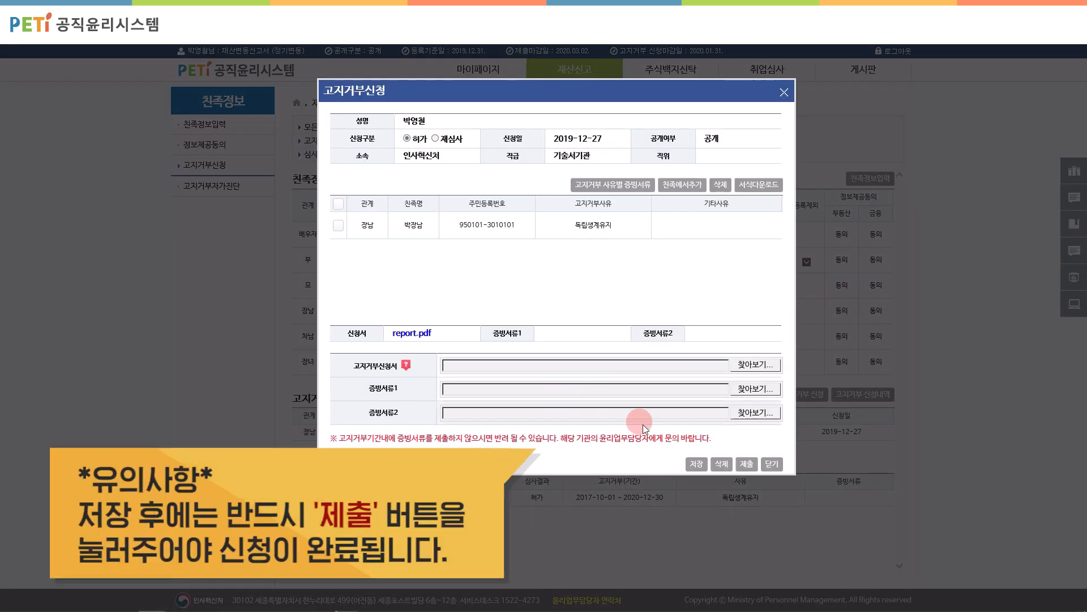
pyautogui.click(758, 465)
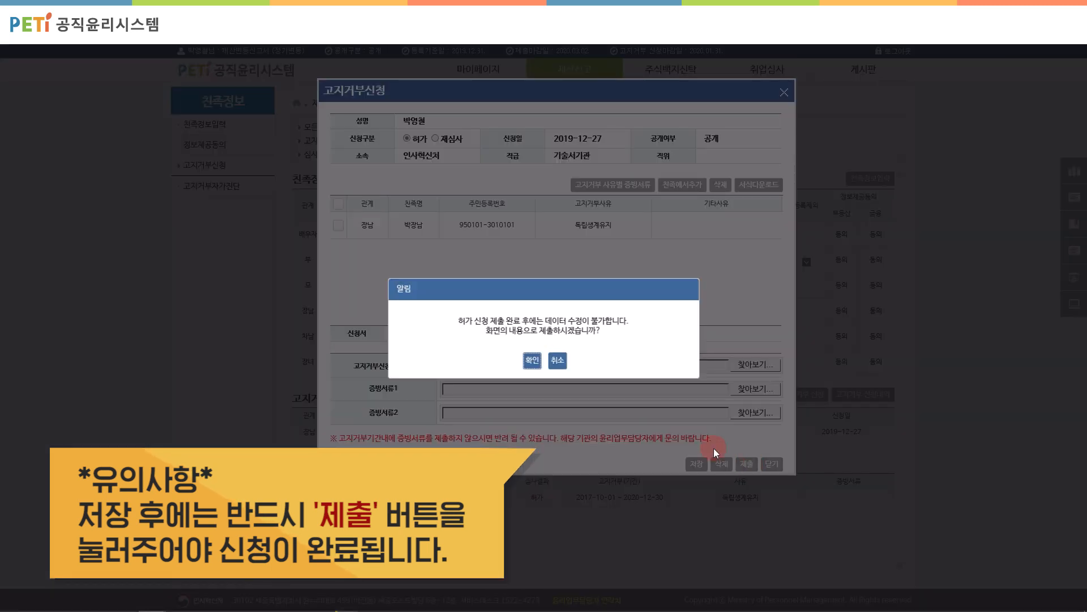
pyautogui.click(537, 362)
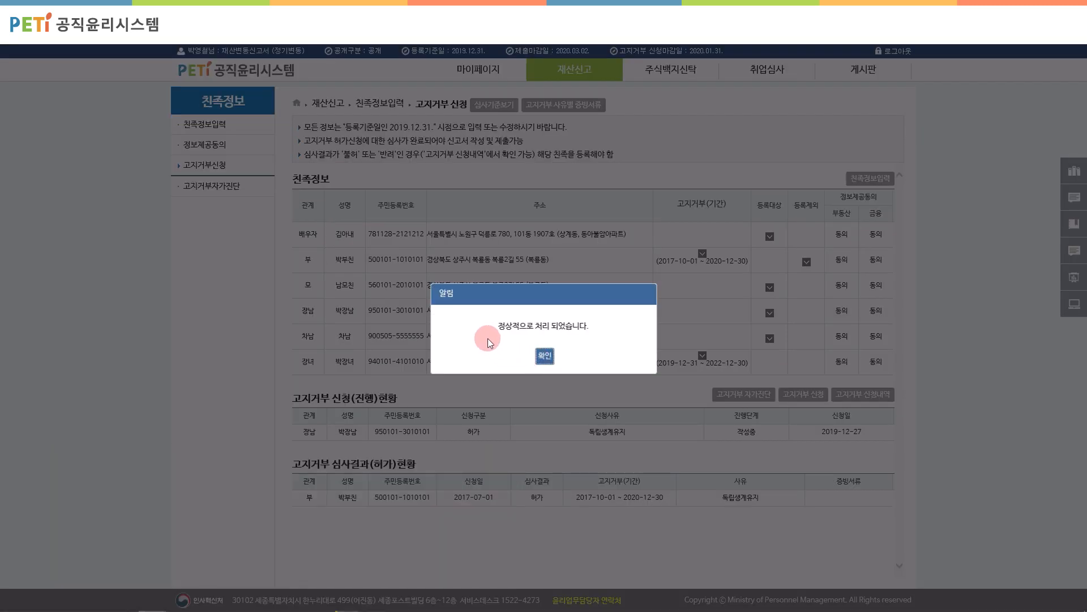
pyautogui.click(550, 356)
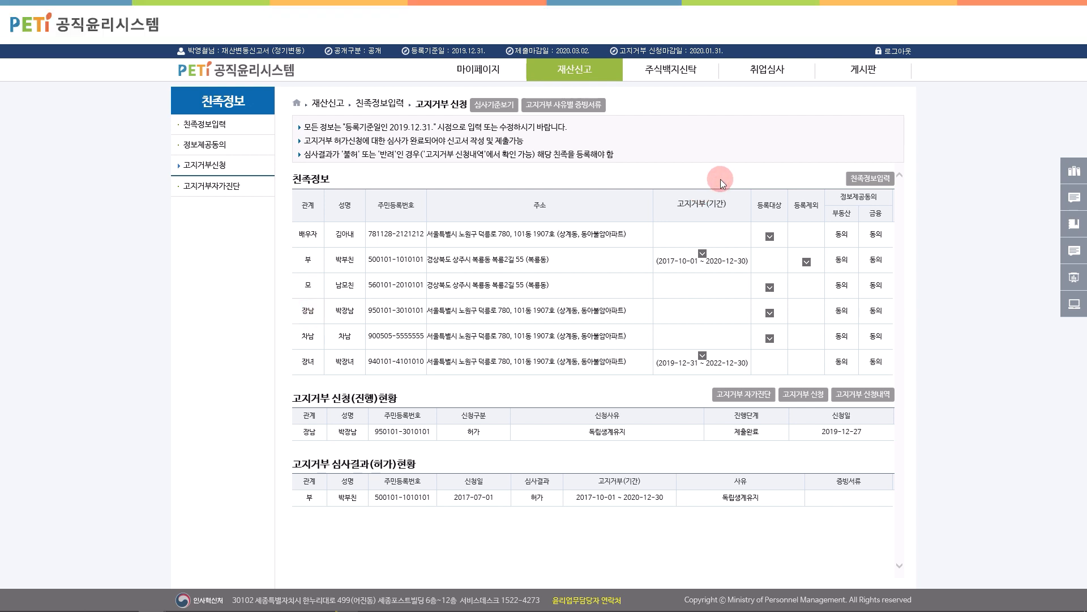
# Step: Mark the eldest son as 고지거부자 with change reason 독립생계유지 and save his record
pyautogui.click(210, 128)
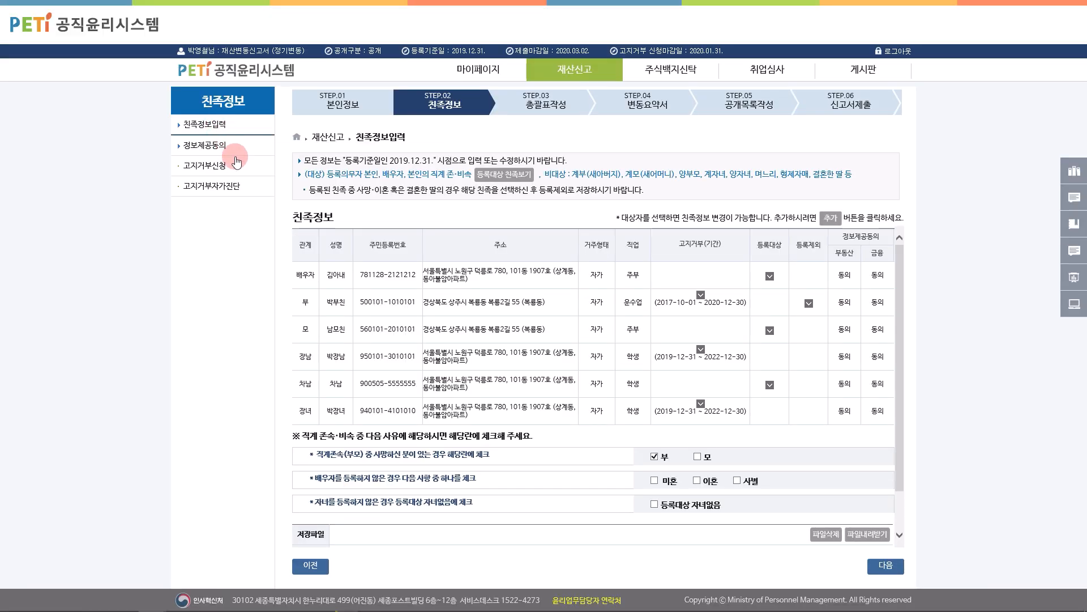
pyautogui.click(337, 357)
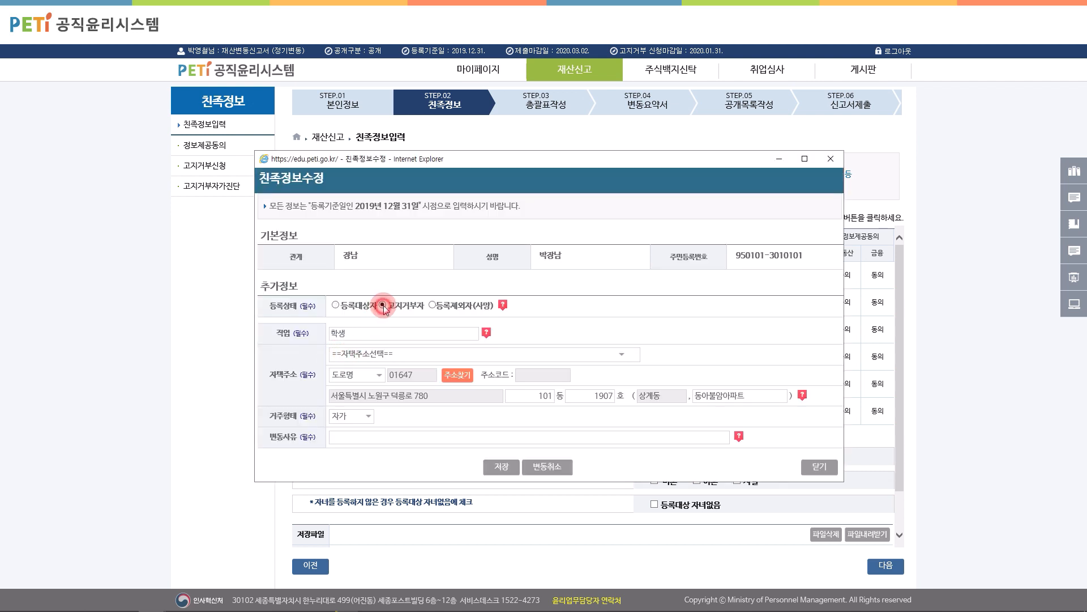
pyautogui.click(390, 436)
pyautogui.click(501, 467)
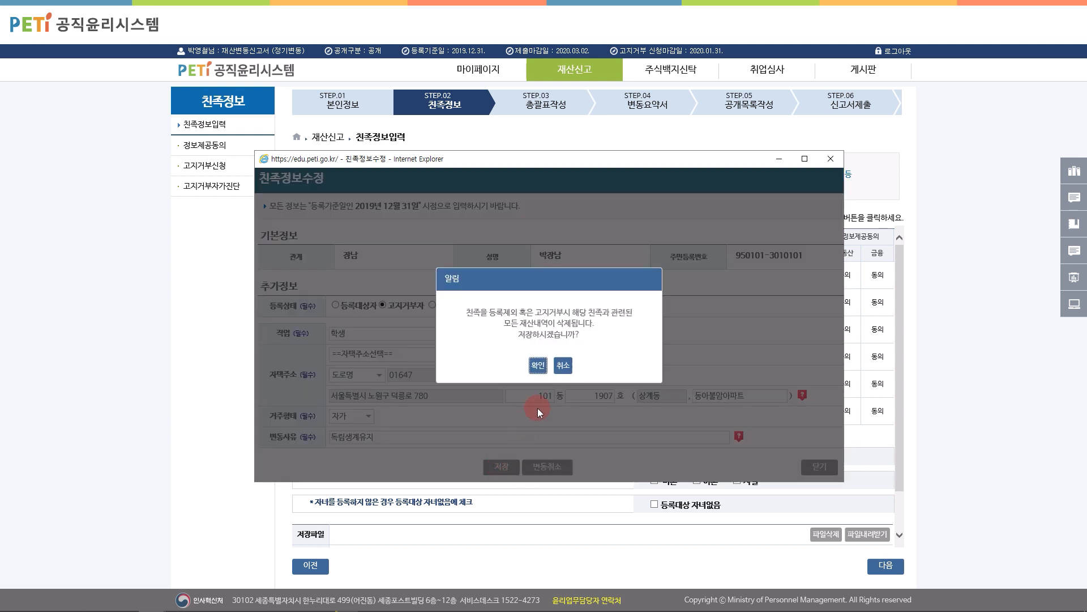
pyautogui.click(539, 366)
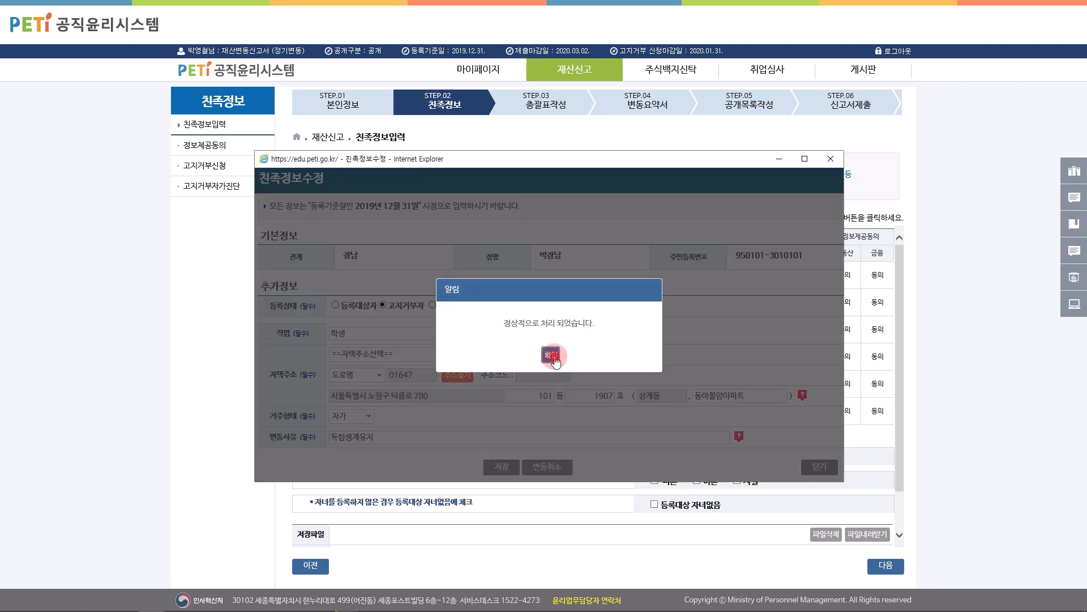
pyautogui.click(551, 356)
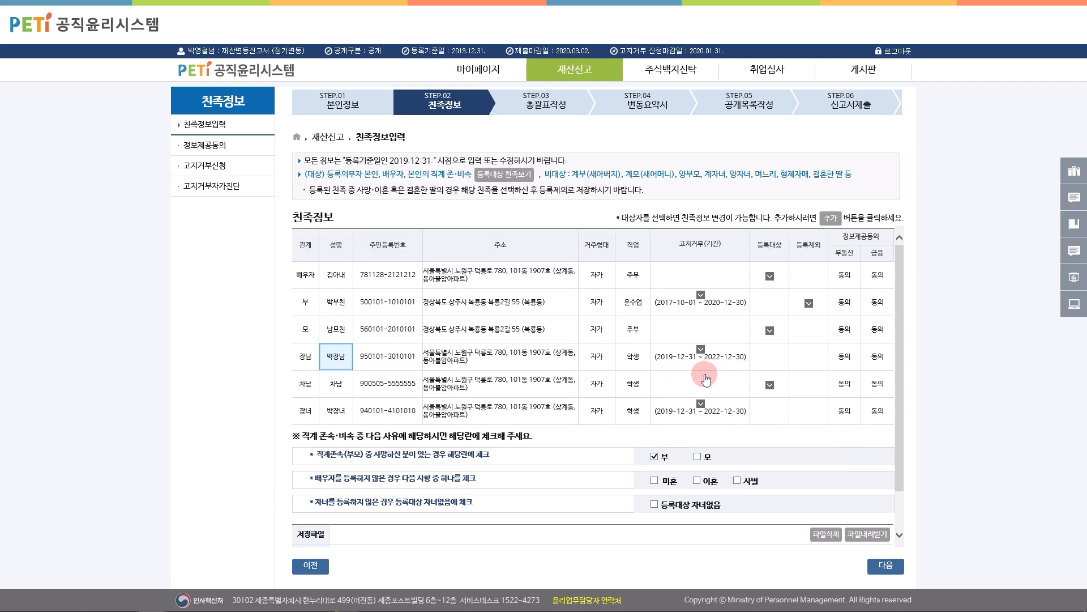
pyautogui.scroll(-1, 831, 399)
# Step: Advance to Step 03 and print the provided land holdings report from 부동산정보열람
pyautogui.click(885, 564)
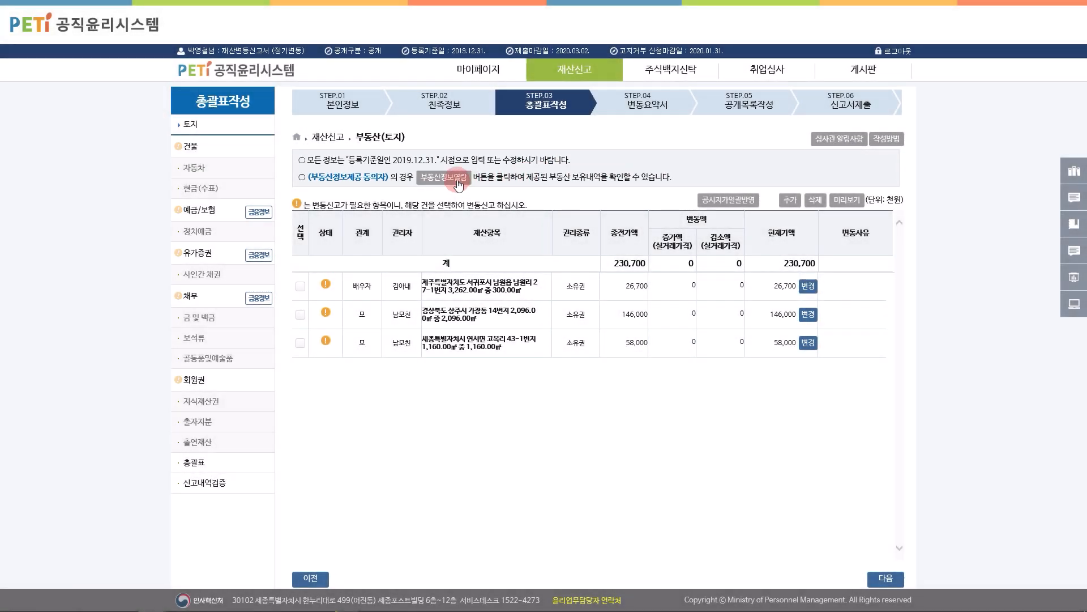
pyautogui.click(457, 179)
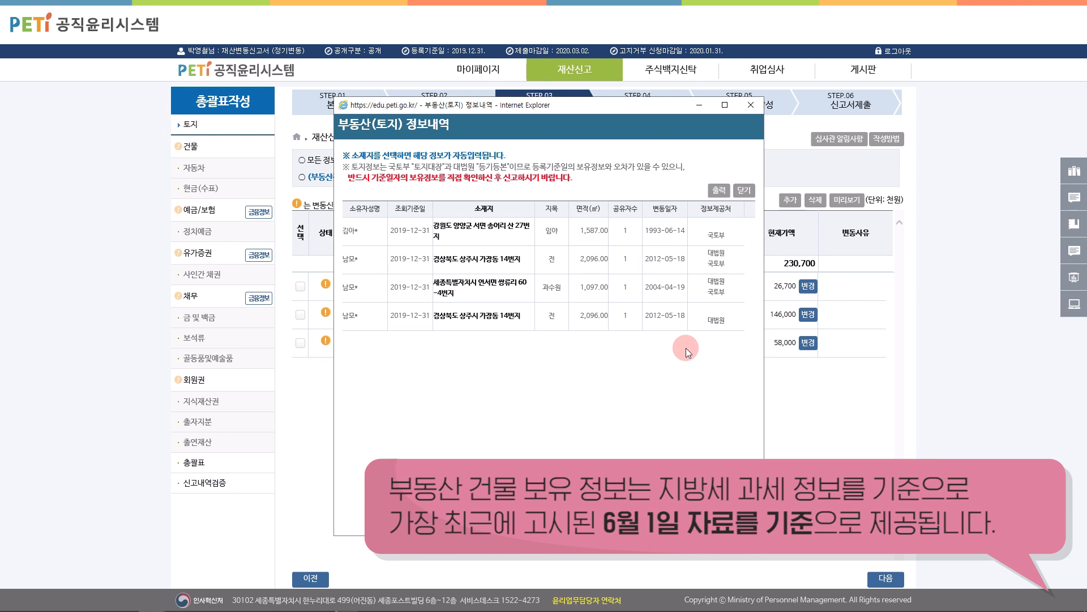
pyautogui.click(726, 192)
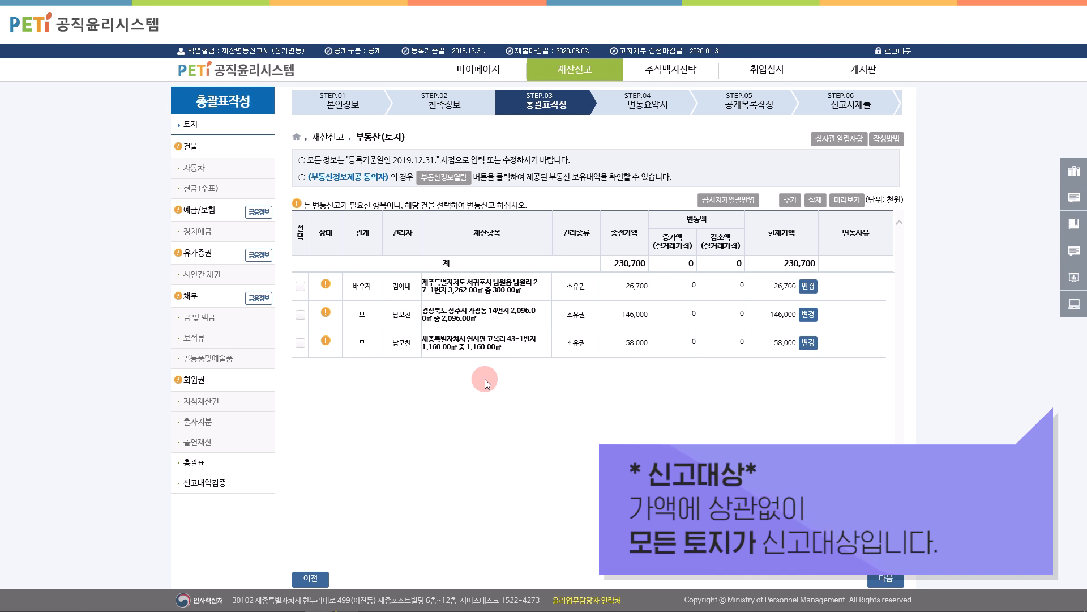
# Step: Load the 상주시 가장동 parcel as a gifted land entry with a 1048㎡ share valued at 78,600
pyautogui.click(451, 177)
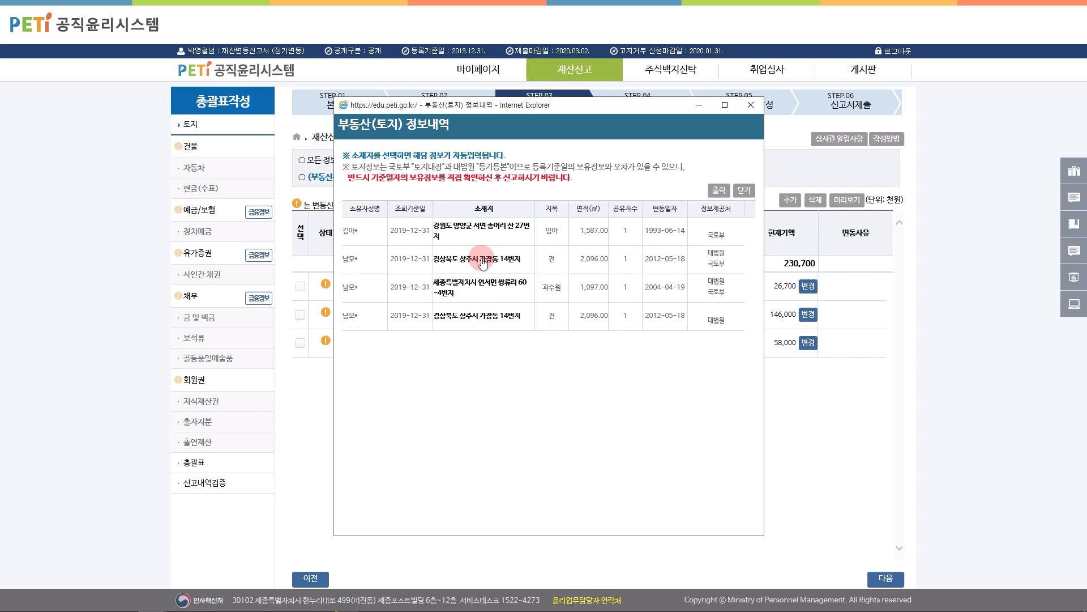
pyautogui.click(482, 260)
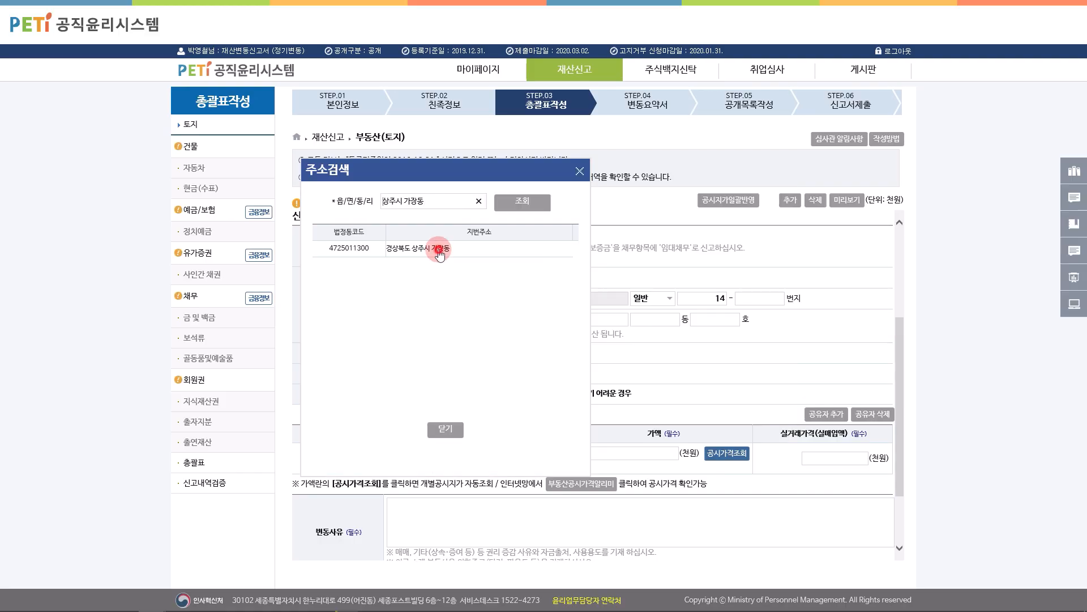
pyautogui.click(439, 249)
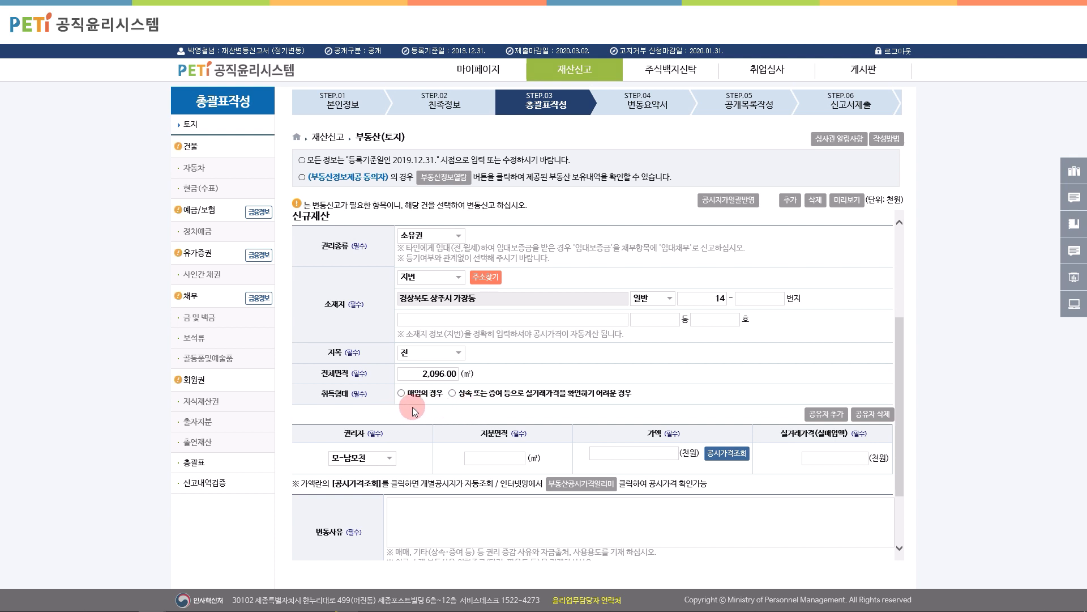
pyautogui.click(403, 394)
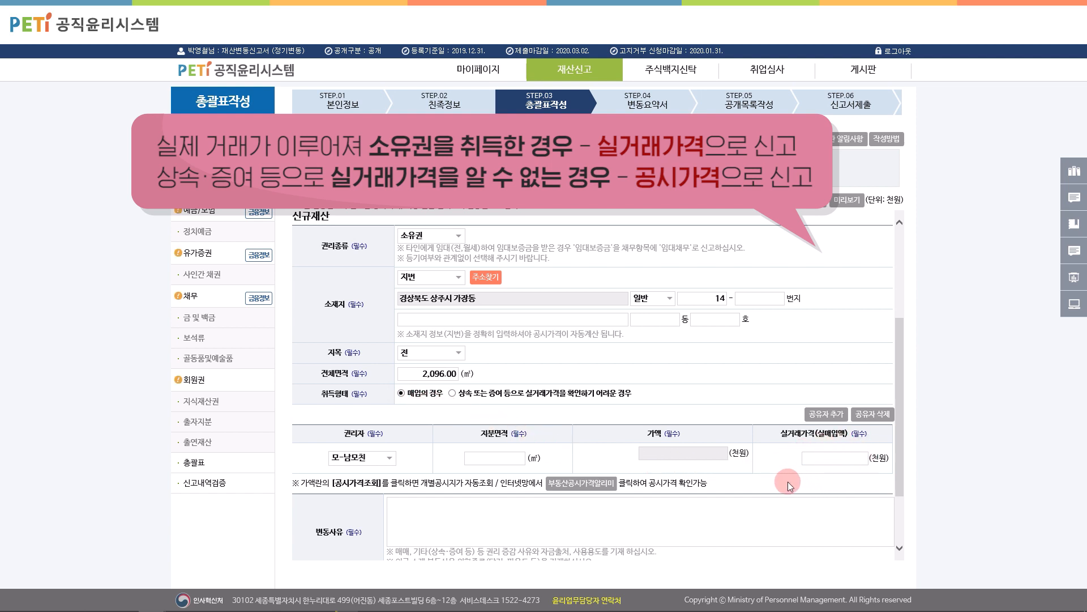
pyautogui.click(453, 393)
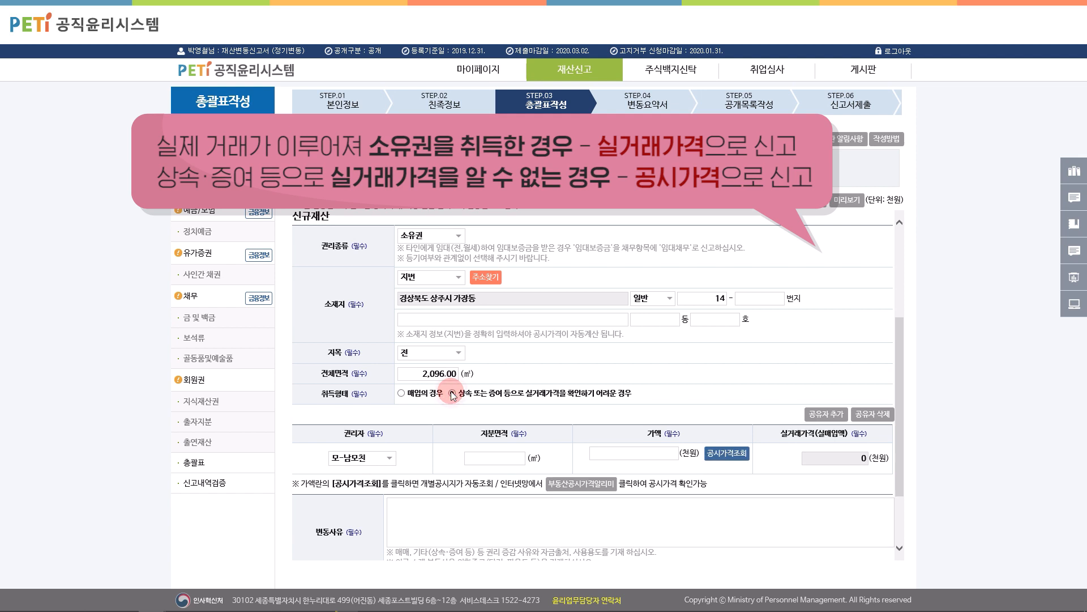
pyautogui.click(494, 458)
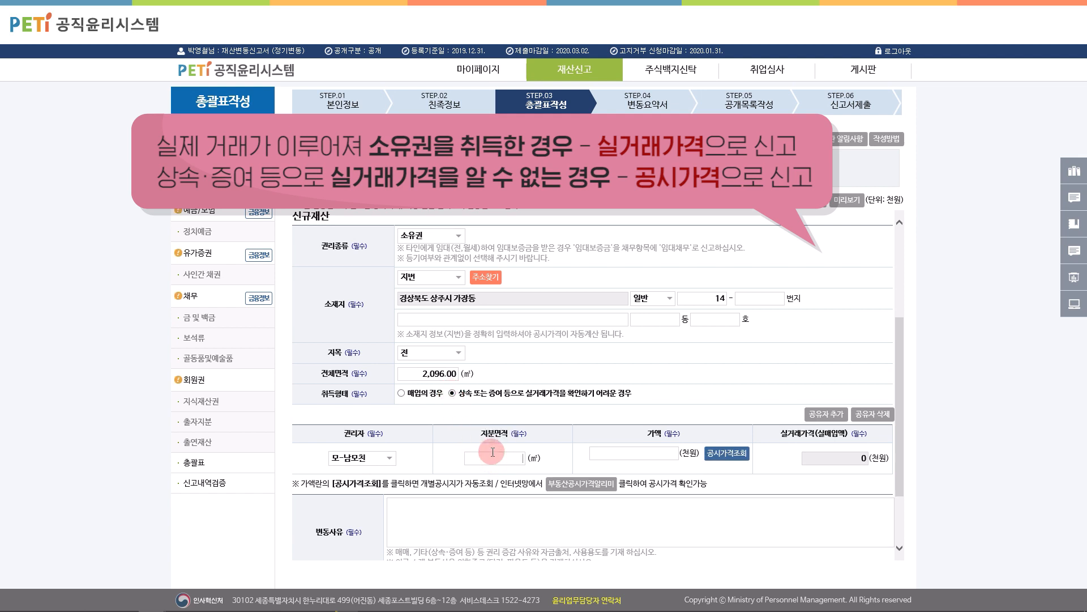
pyautogui.write('1048')
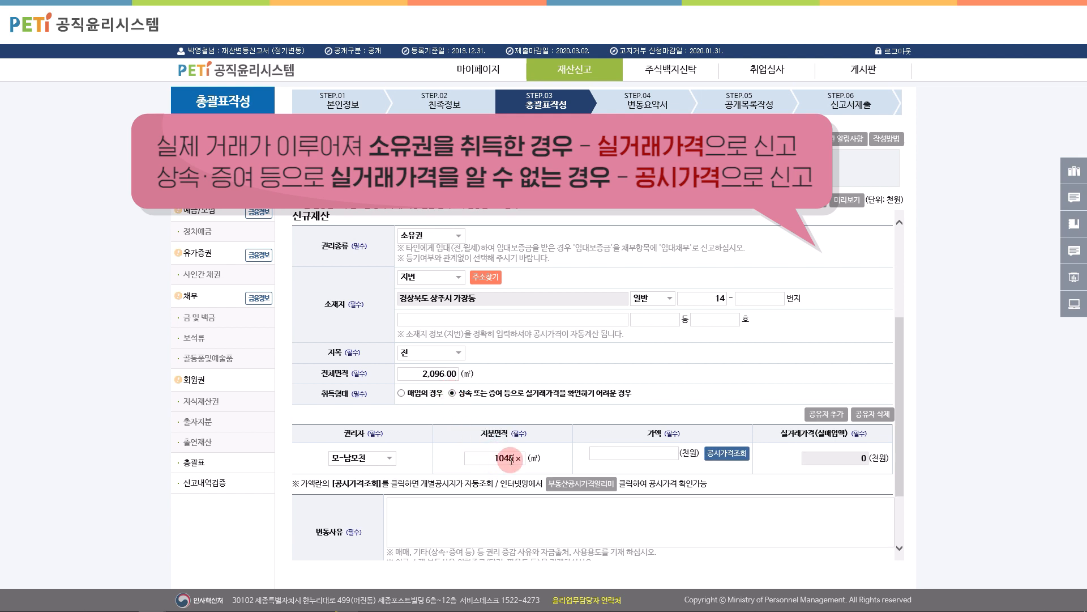
pyautogui.click(657, 453)
pyautogui.click(712, 454)
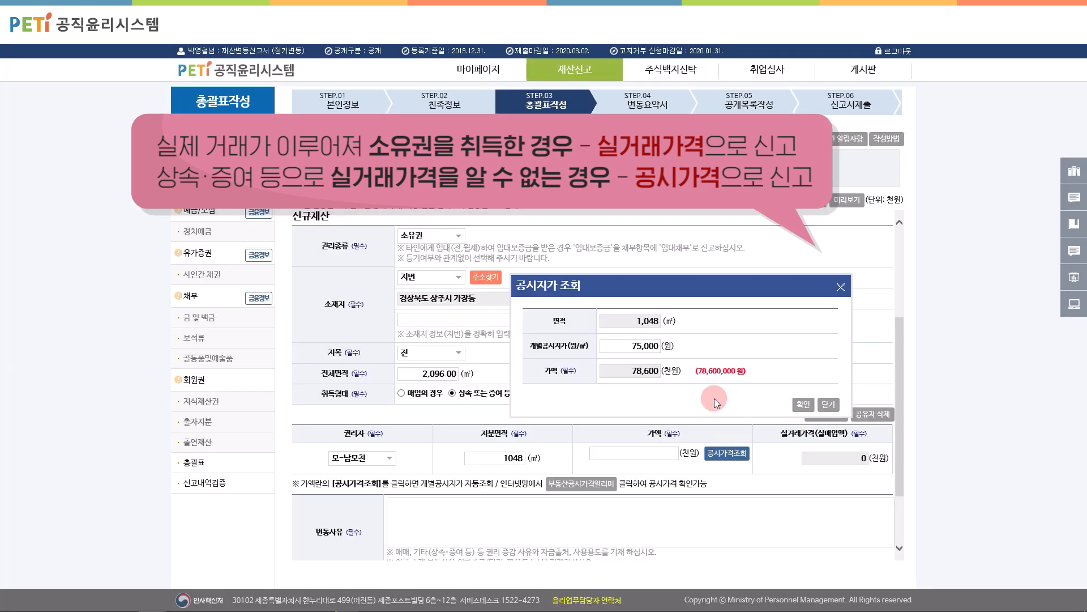
pyautogui.click(804, 404)
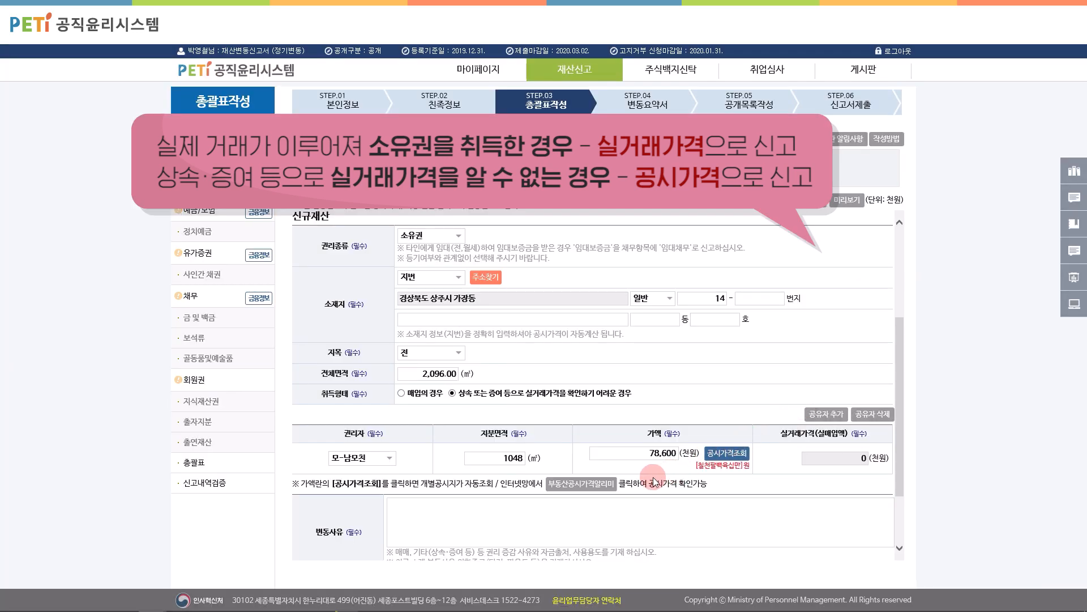
pyautogui.click(594, 489)
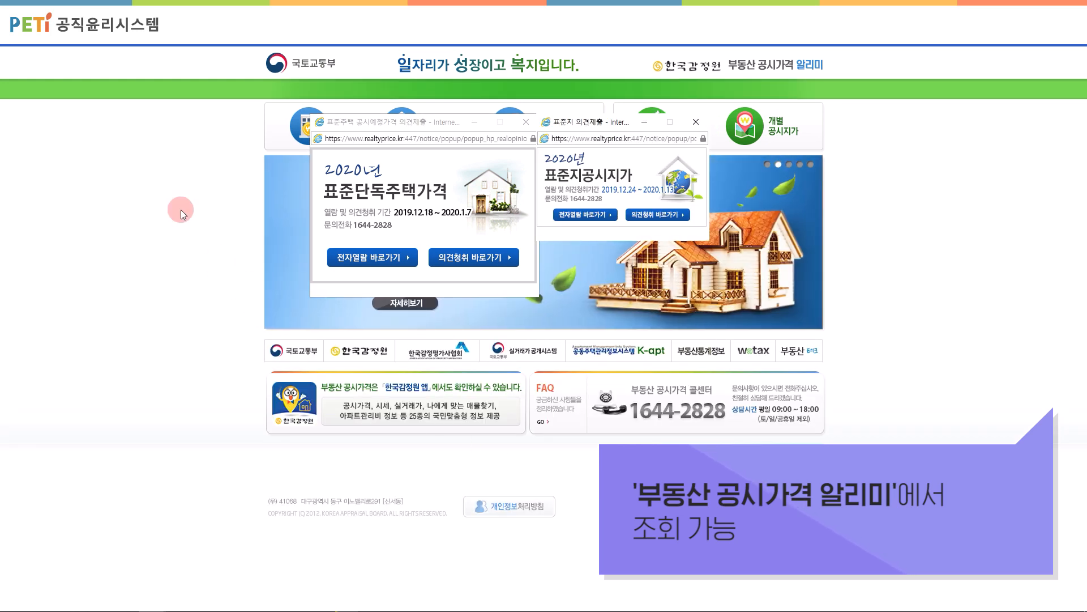
pyautogui.click(83, 50)
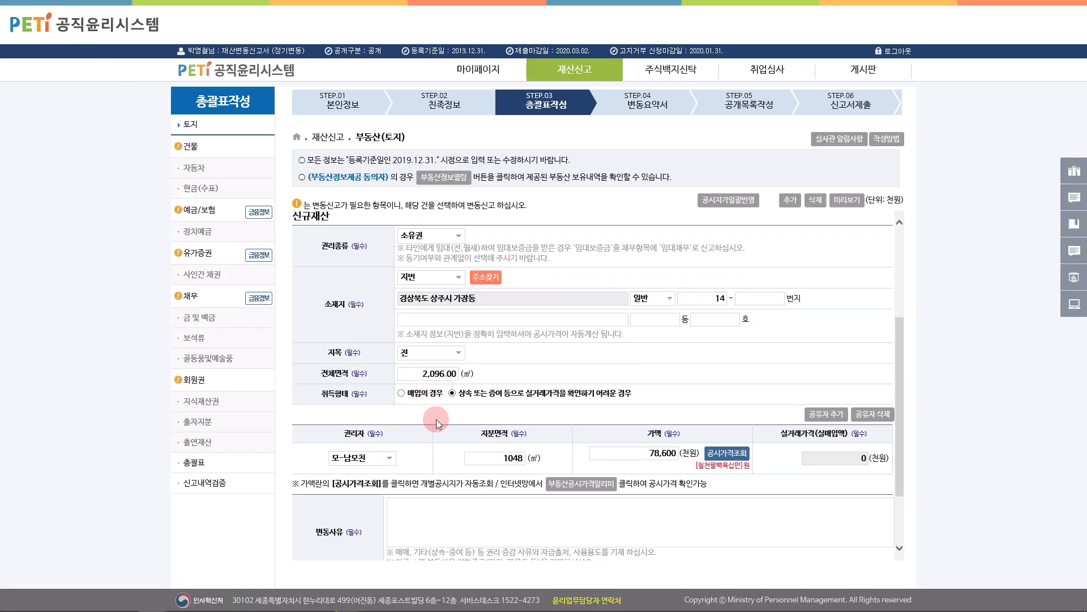
# Step: Add the declarant as second co-owner with a 1048㎡ share valued at 78,600
pyautogui.click(827, 414)
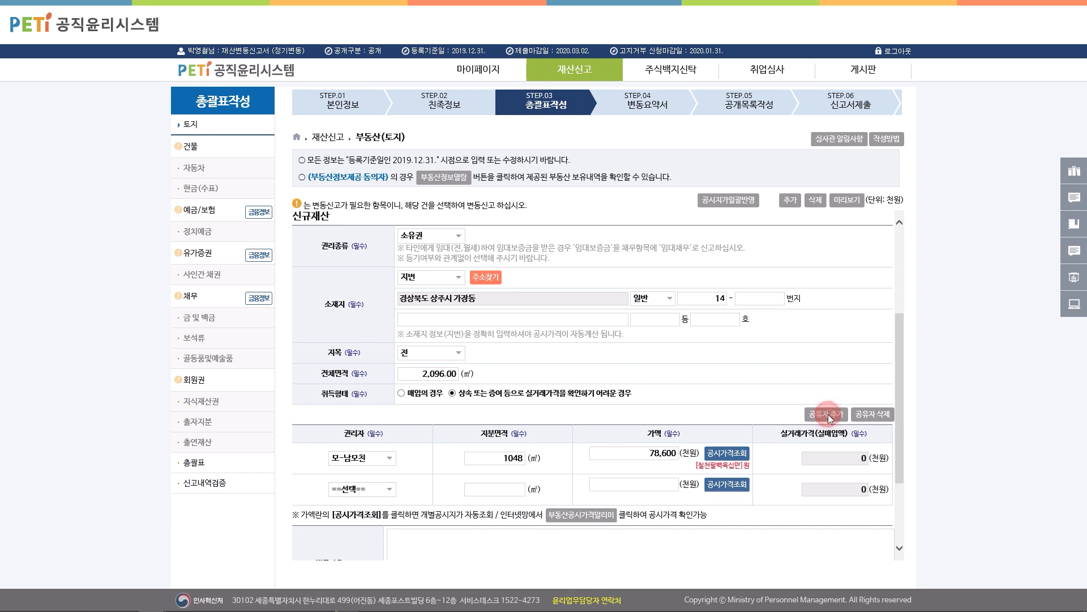
pyautogui.click(373, 489)
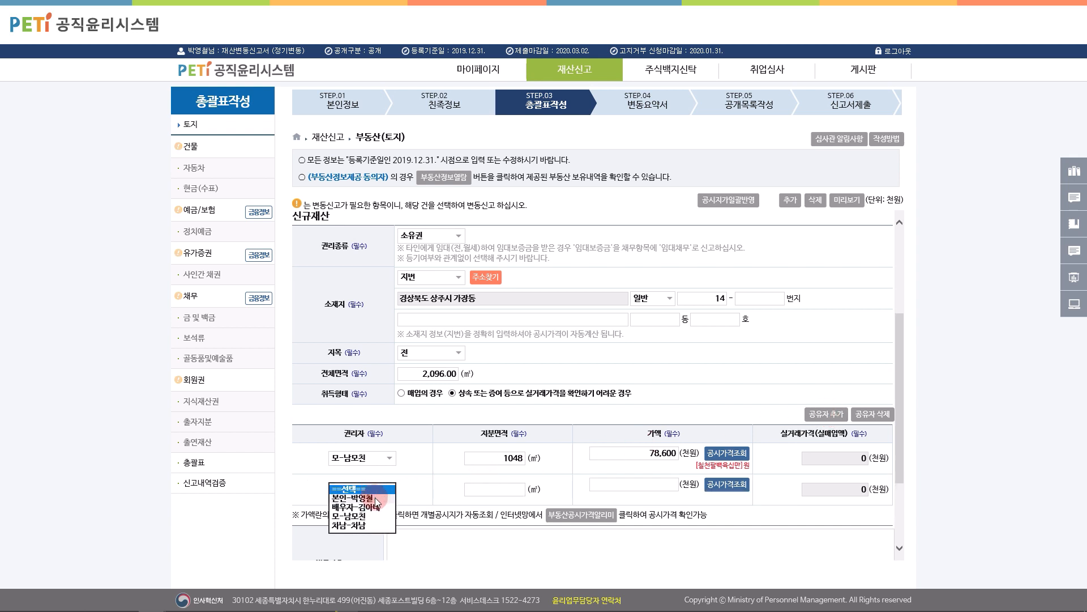
pyautogui.click(397, 504)
pyautogui.click(513, 489)
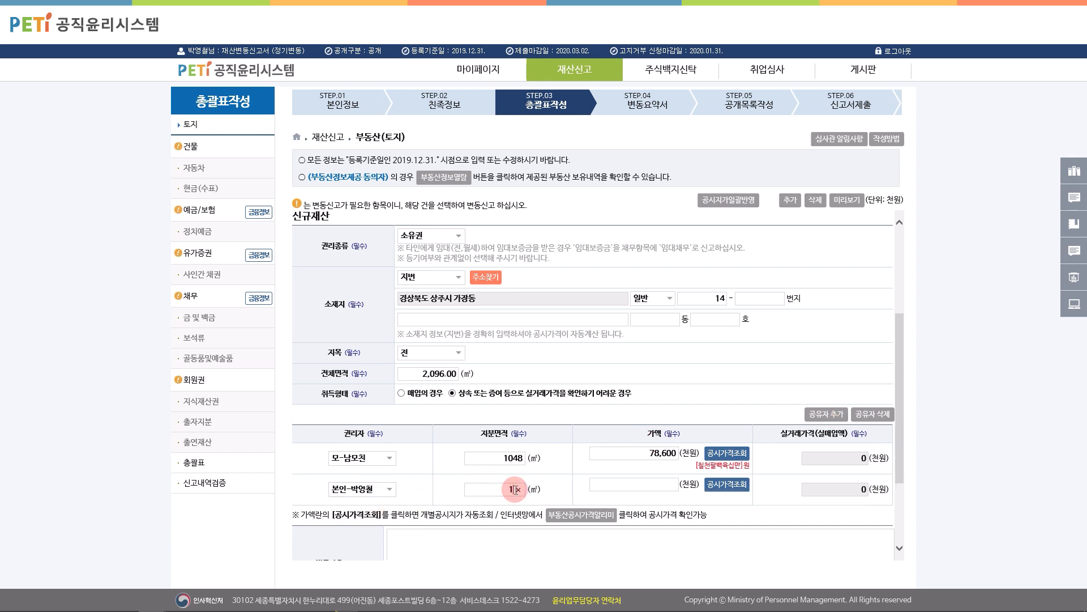
pyautogui.write('1048')
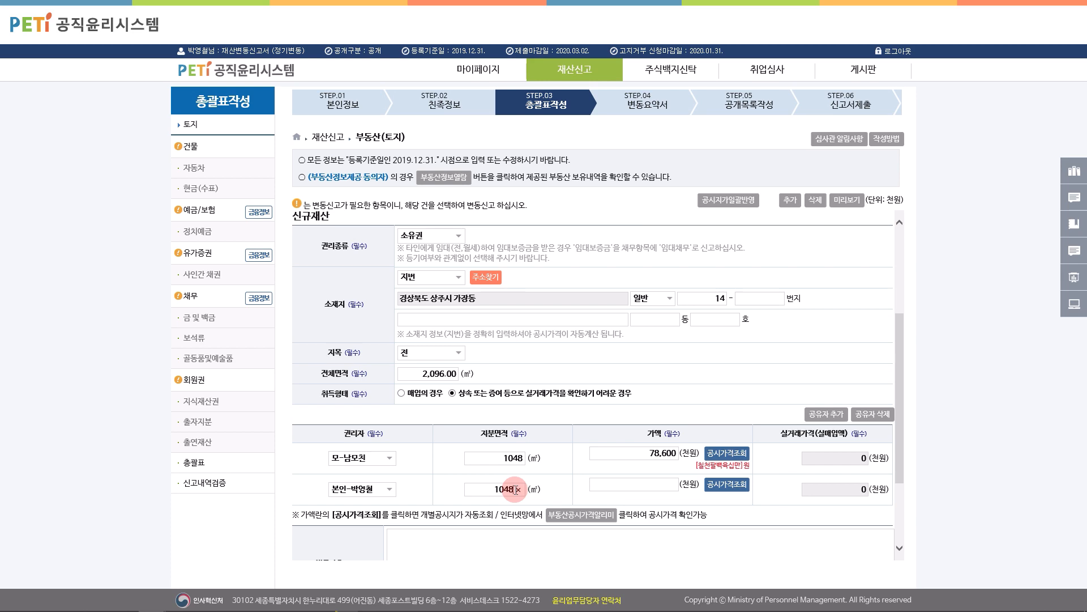
pyautogui.click(633, 484)
pyautogui.click(715, 485)
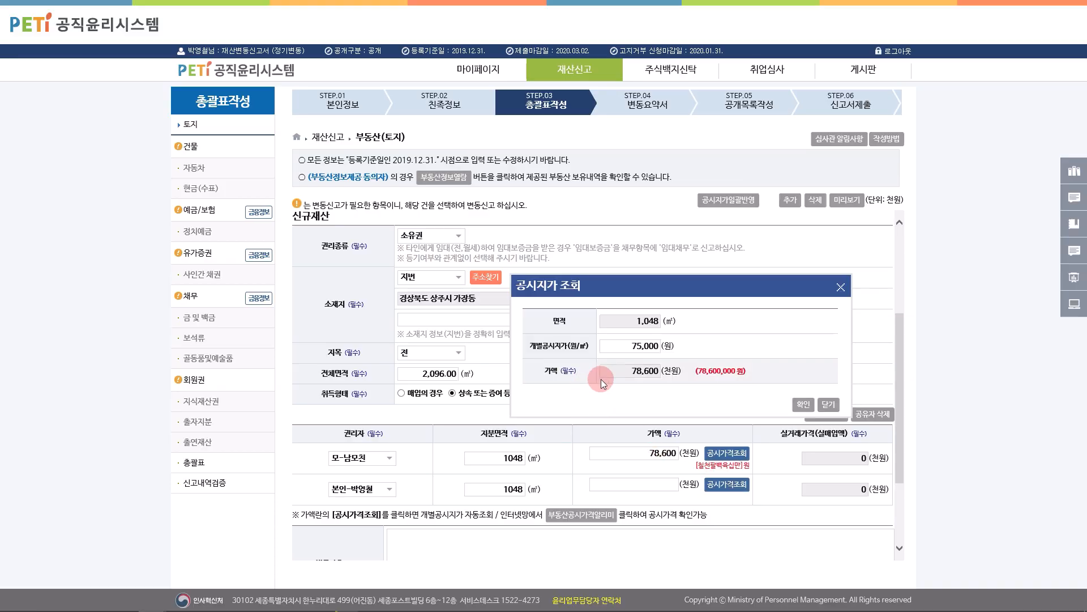
pyautogui.click(802, 405)
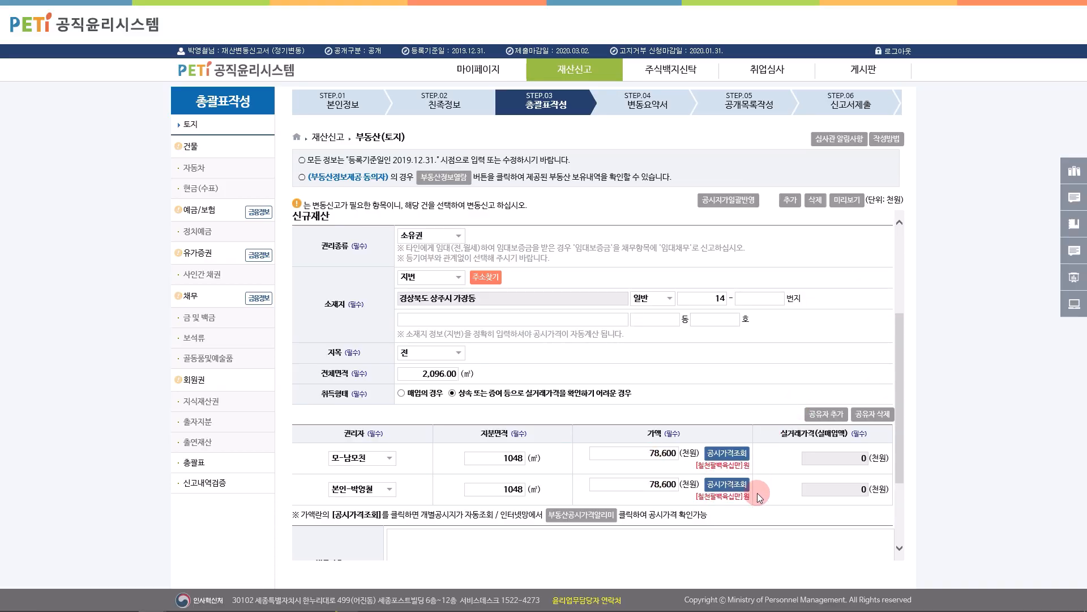
# Step: Enter 증여 as the reason for change and save the land entry
pyautogui.scroll(-2, 758, 496)
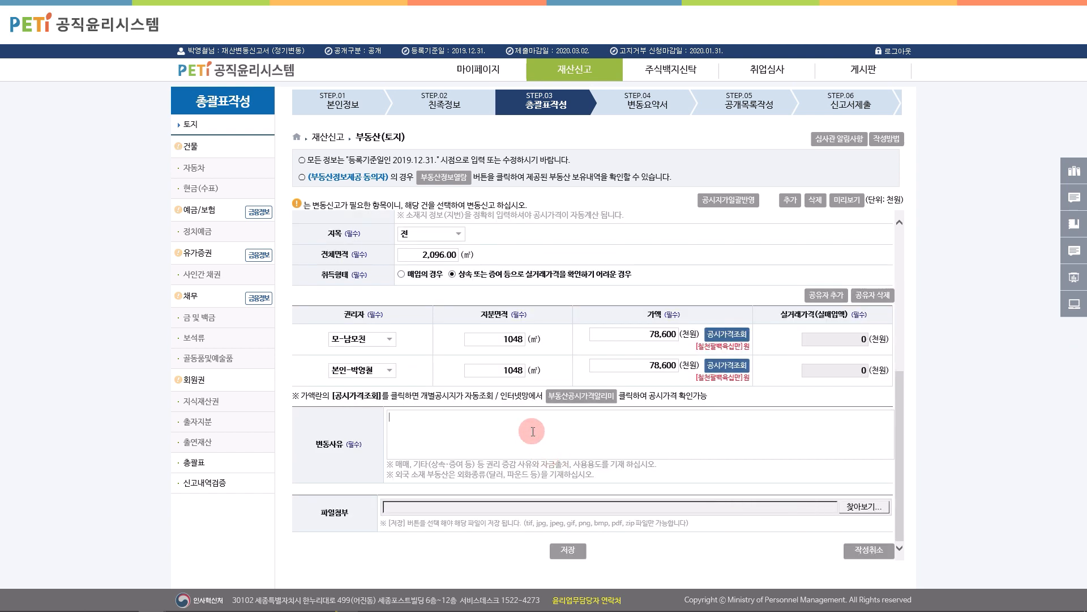
pyautogui.write('증여')
pyautogui.click(571, 551)
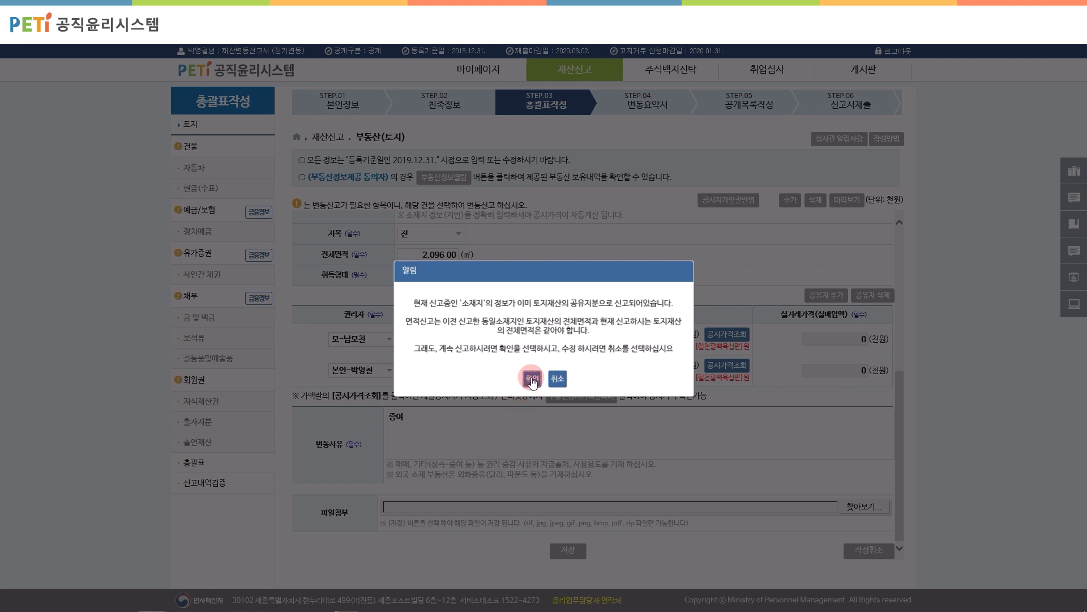
pyautogui.click(532, 378)
pyautogui.click(532, 357)
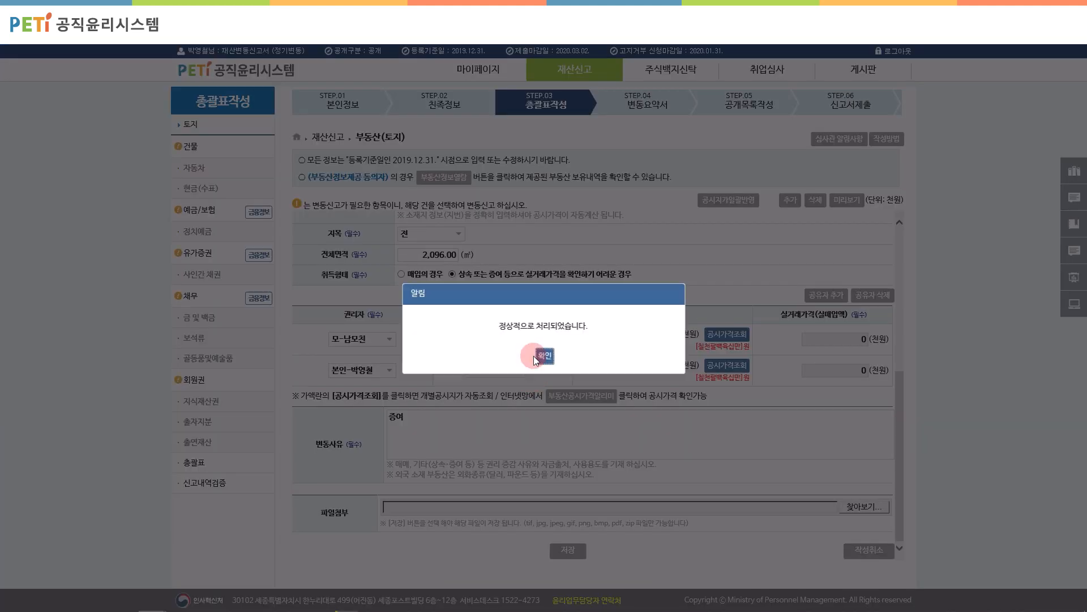
pyautogui.click(547, 357)
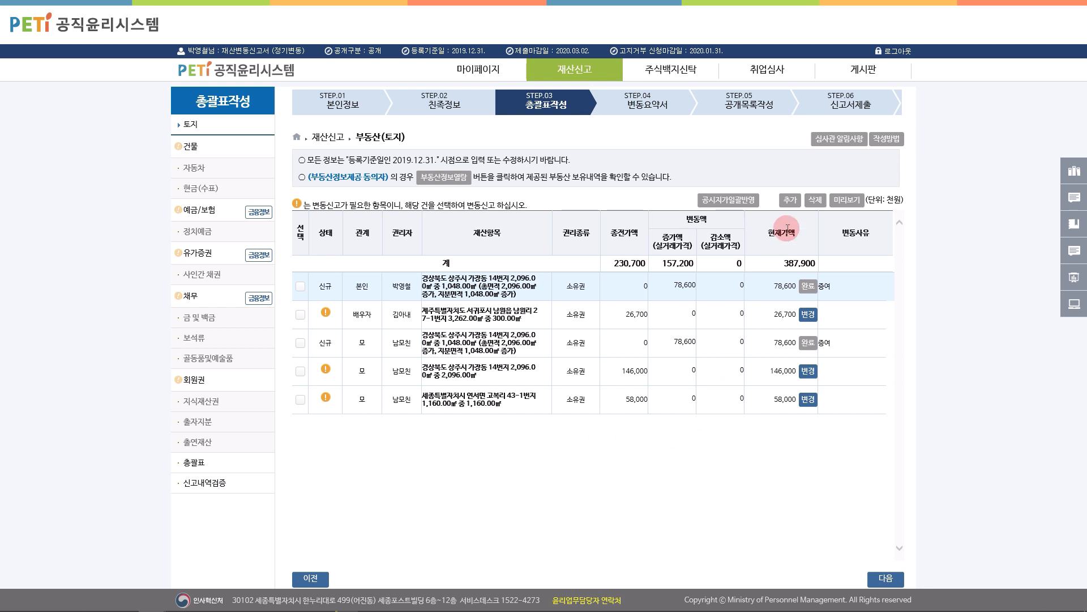
# Step: Start a new land entry, then cancel it unfilled
pyautogui.click(791, 200)
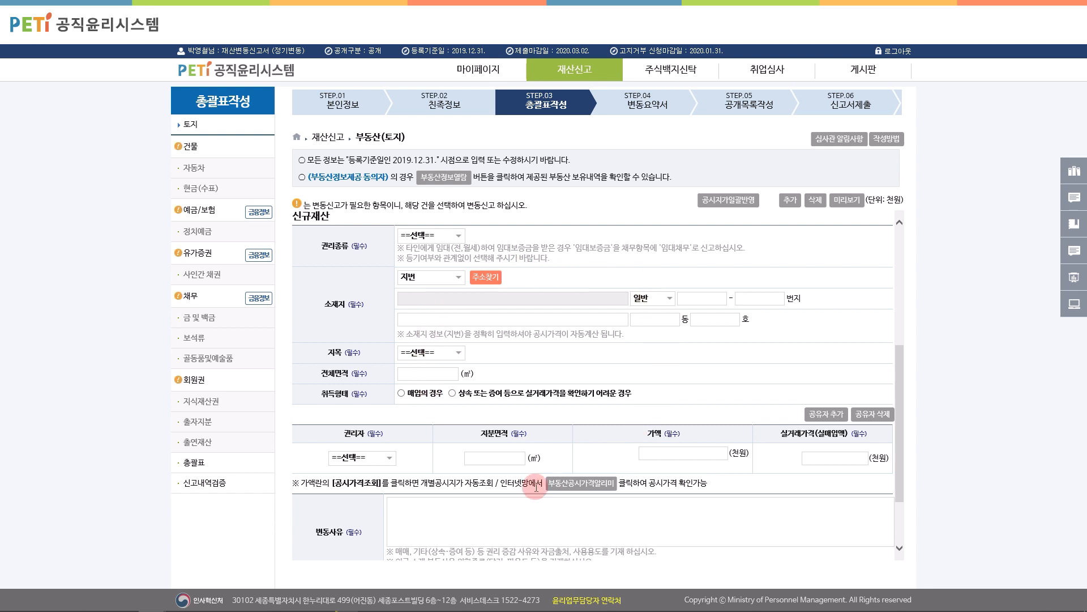
pyautogui.scroll(-3, 725, 436)
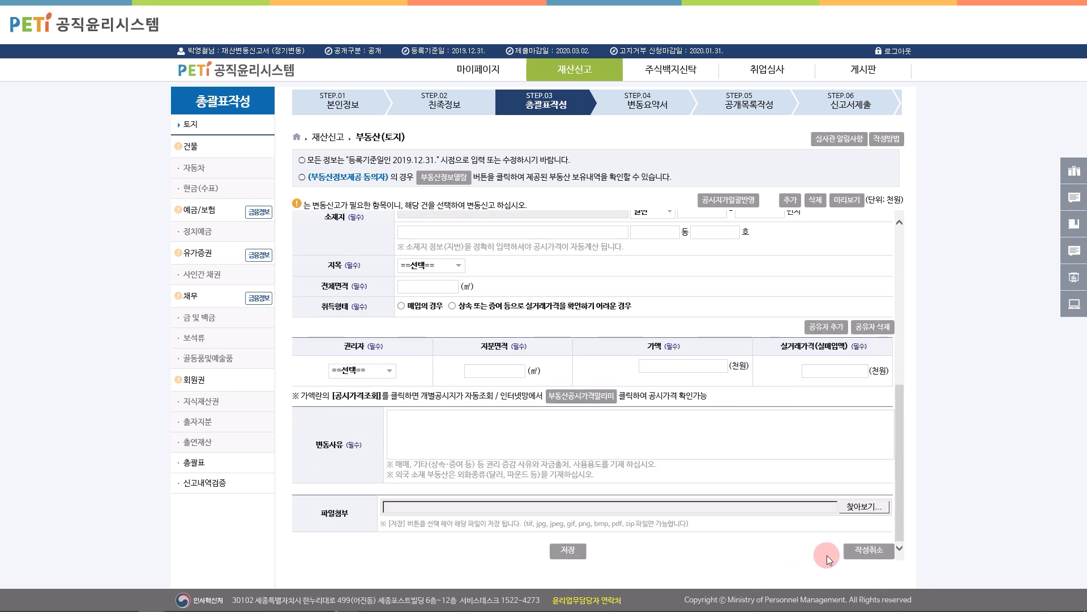
pyautogui.click(864, 550)
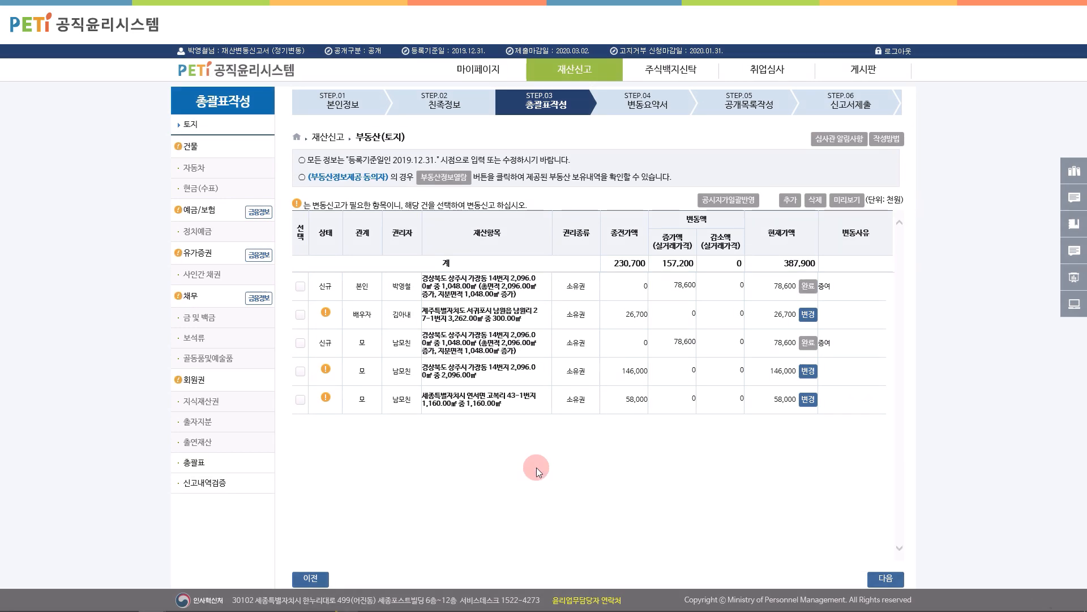
# Step: Bulk-apply current official land prices, updating 3 of the 5 land entries
pyautogui.click(747, 200)
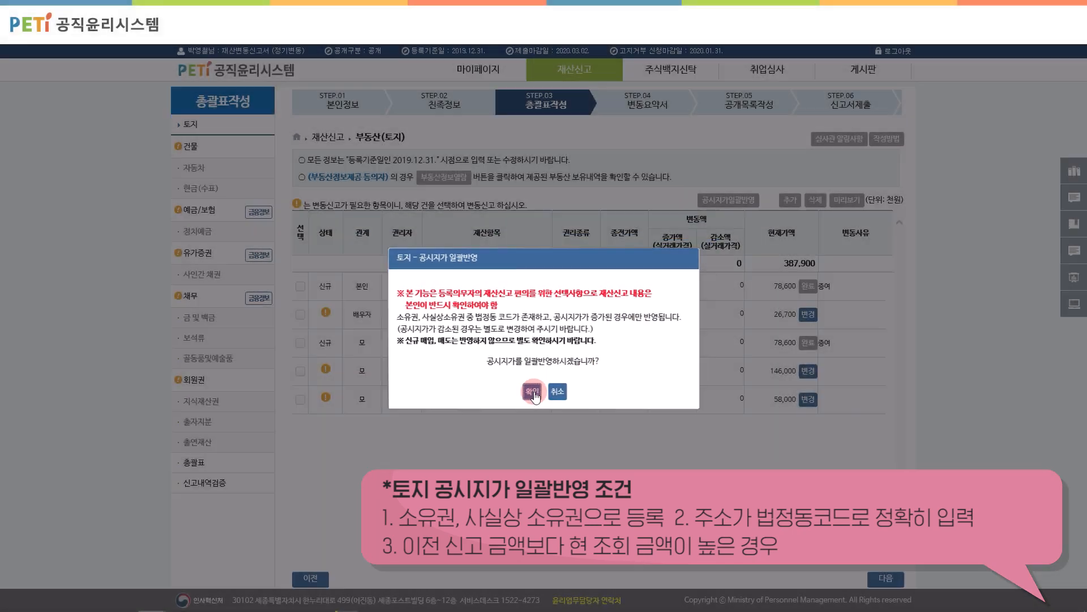
pyautogui.click(533, 393)
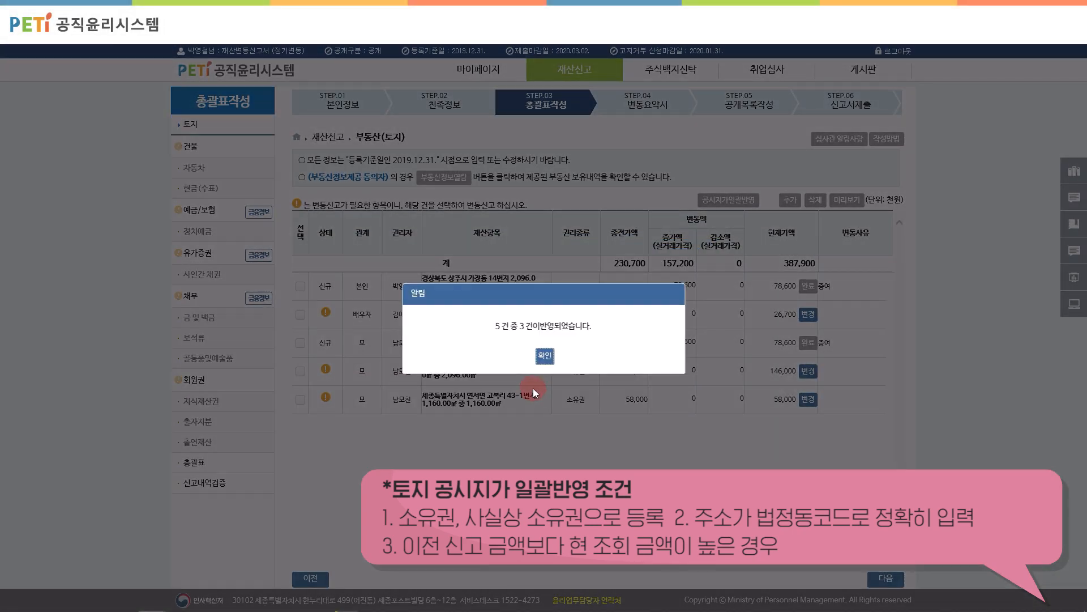
pyautogui.click(546, 358)
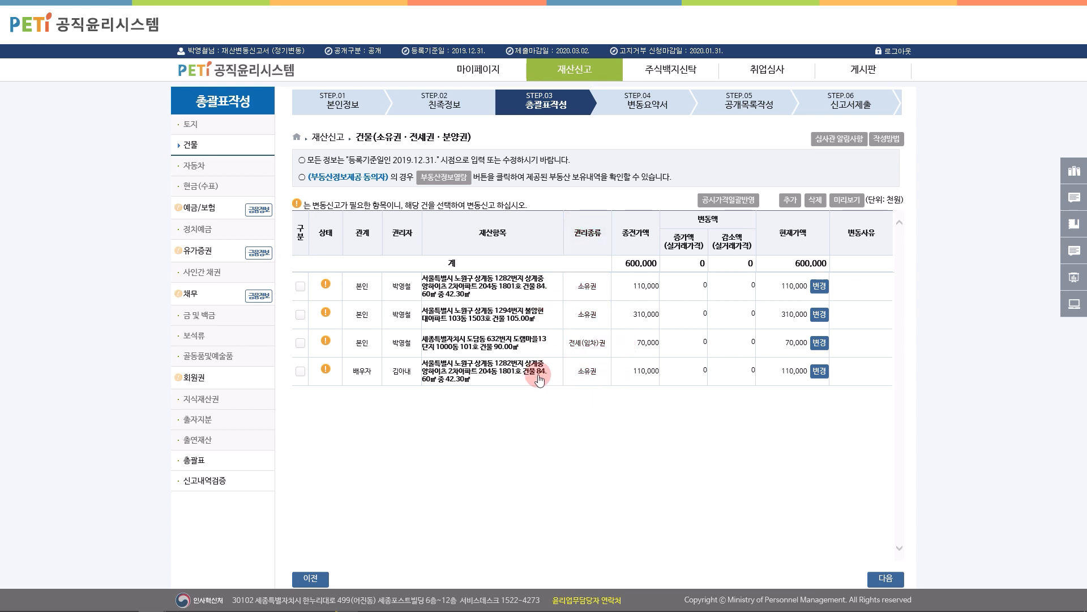
pyautogui.click(455, 182)
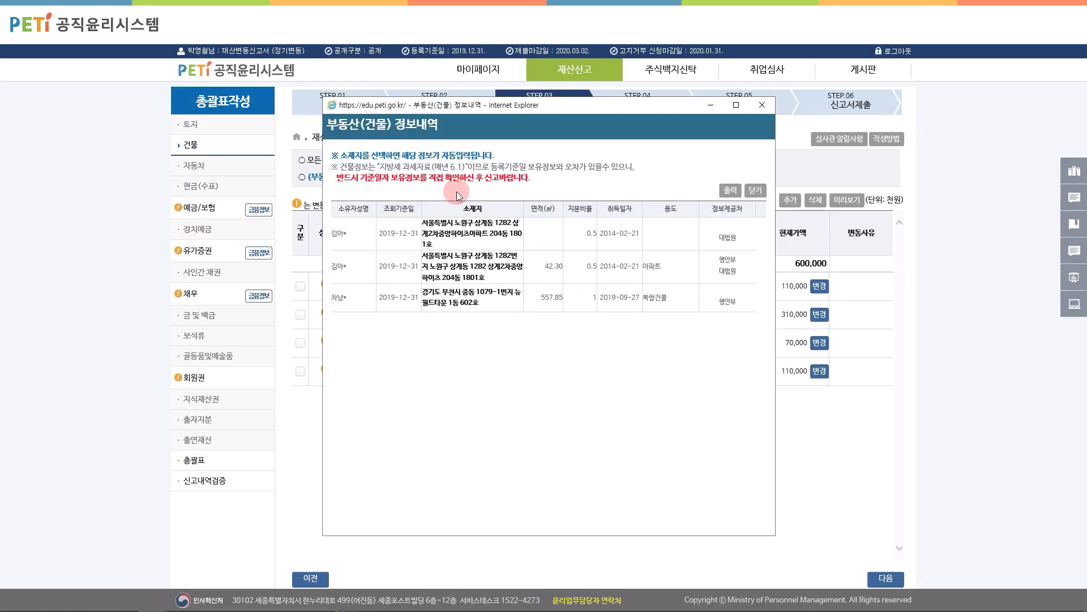
pyautogui.click(473, 262)
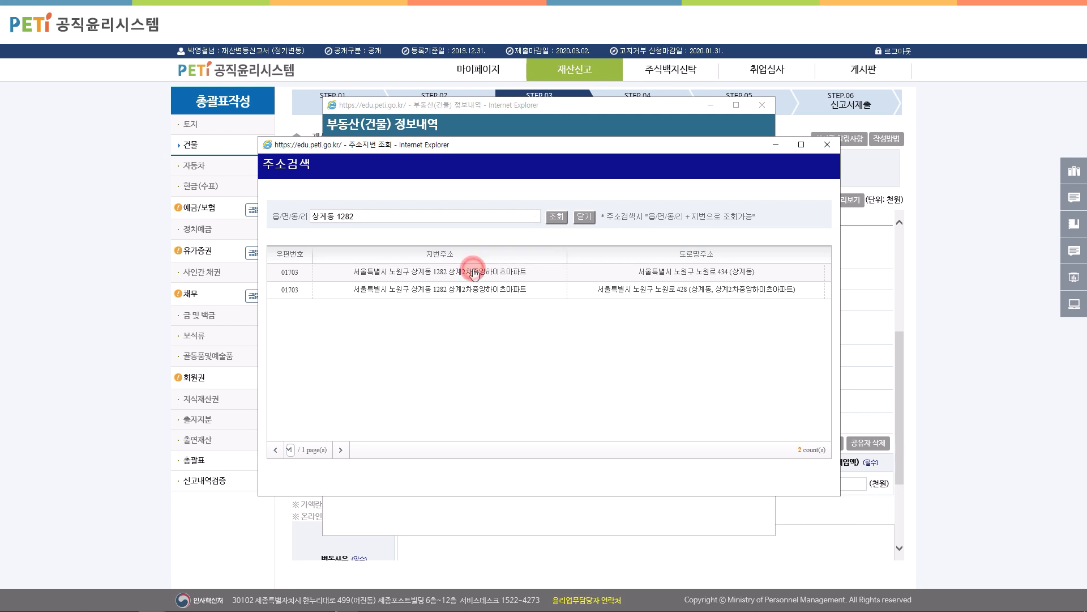
pyautogui.click(473, 273)
pyautogui.click(751, 193)
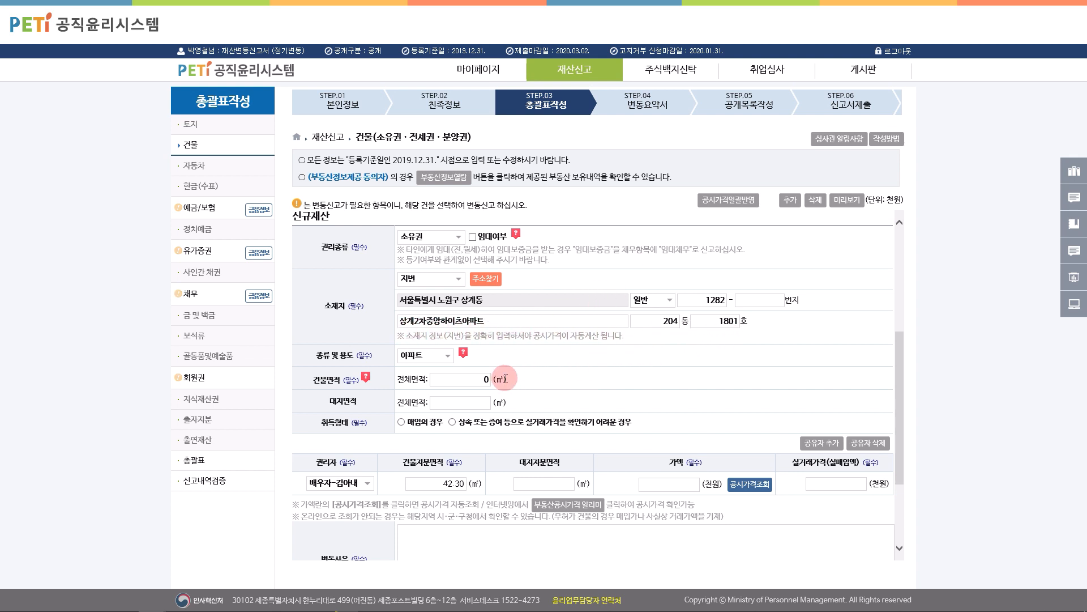
pyautogui.click(469, 379)
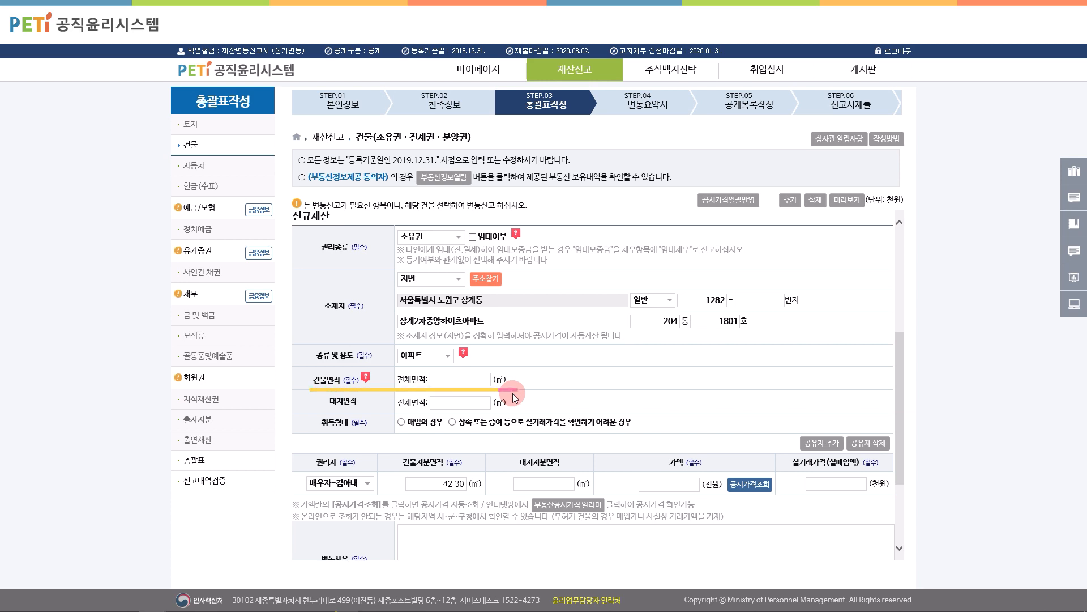
pyautogui.write('84.6')
pyautogui.scroll(-1, 571, 395)
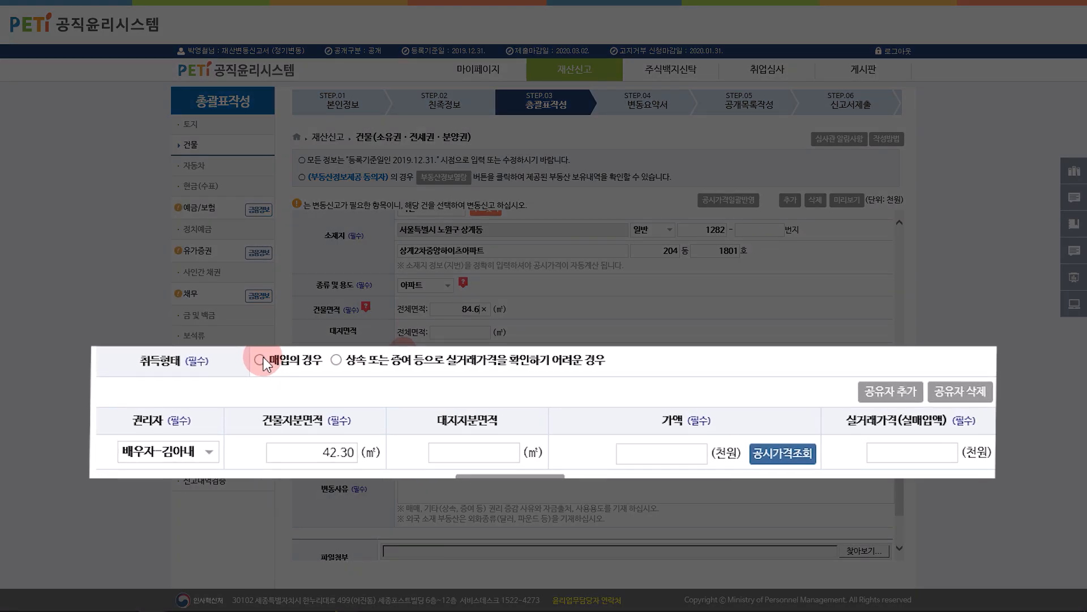
pyautogui.click(260, 360)
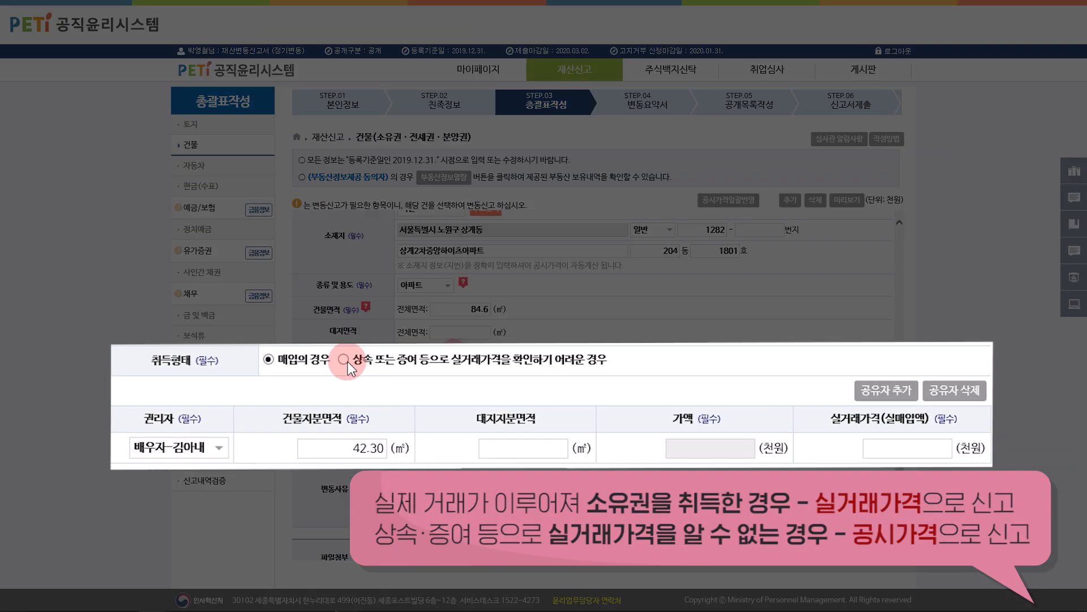
pyautogui.click(336, 360)
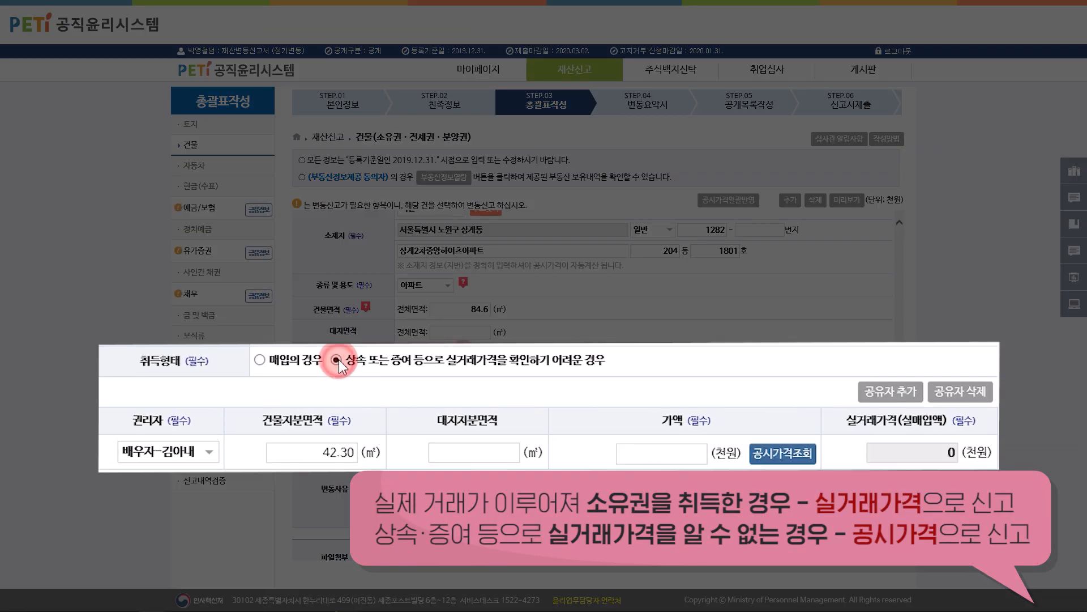
pyautogui.click(783, 453)
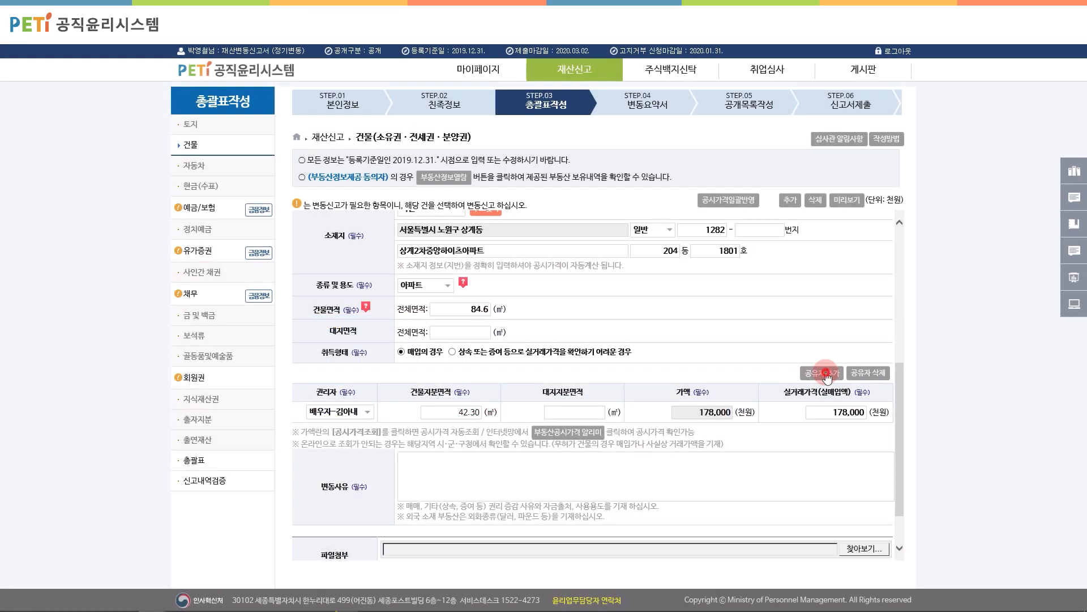
# Step: Add the declarant as co-owner at 178,000 and save with reason 아파트 매도 후 신규 매입
pyautogui.click(365, 433)
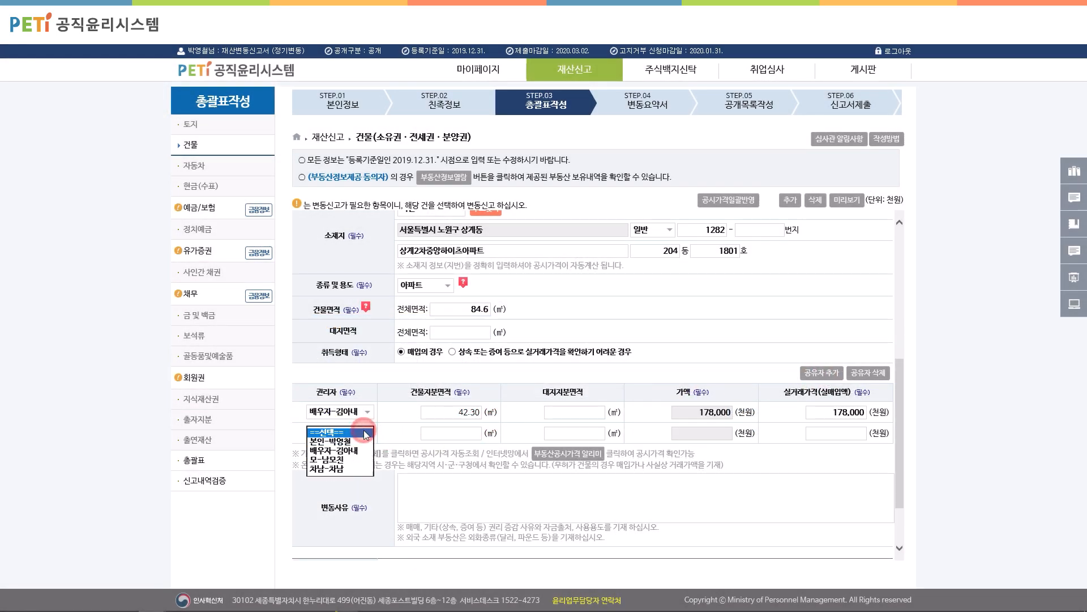
pyautogui.click(345, 448)
pyautogui.click(479, 434)
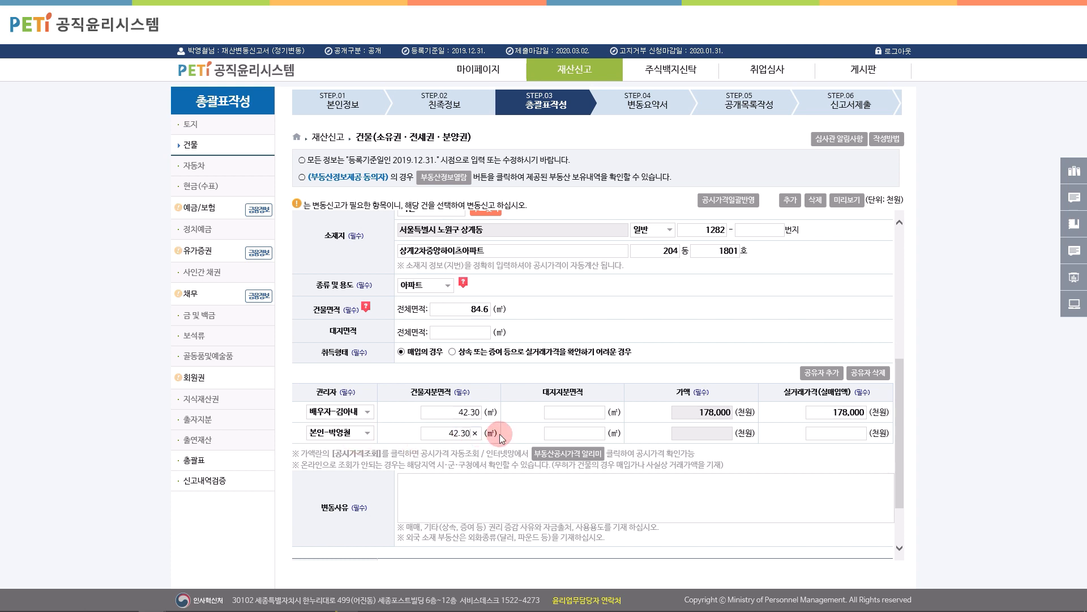
pyautogui.click(842, 435)
pyautogui.write('178')
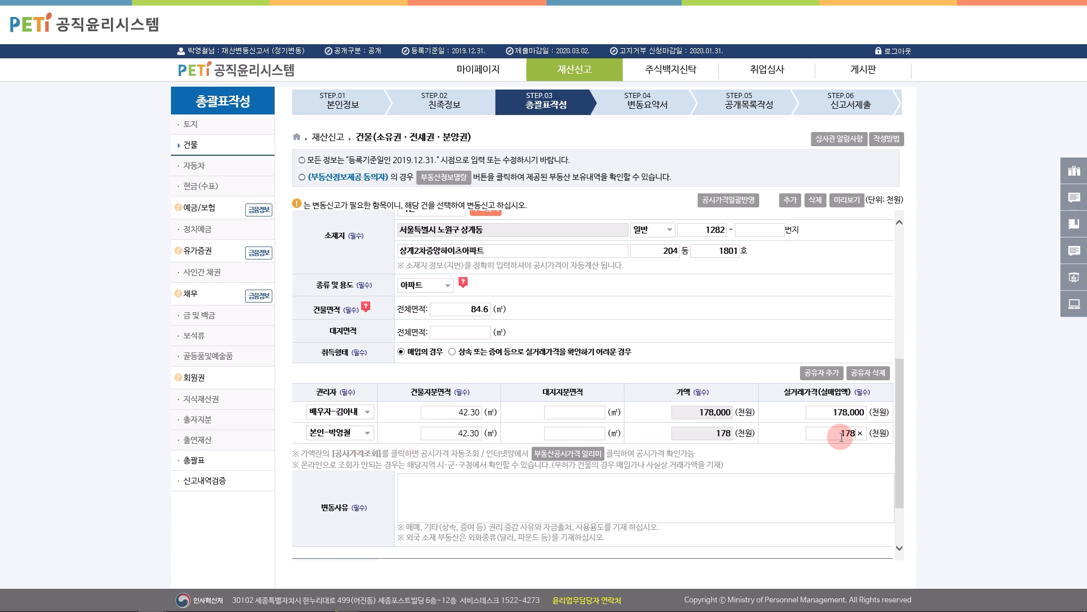
pyautogui.write(',000')
pyautogui.scroll(-2, 844, 454)
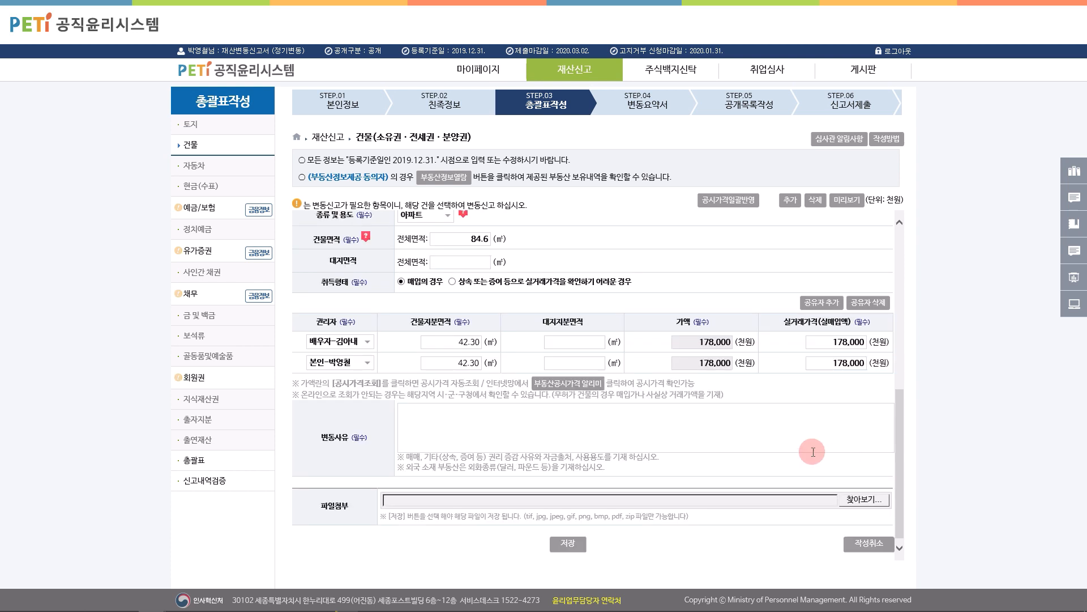
pyautogui.write('아파트 매도 후 신규 매입')
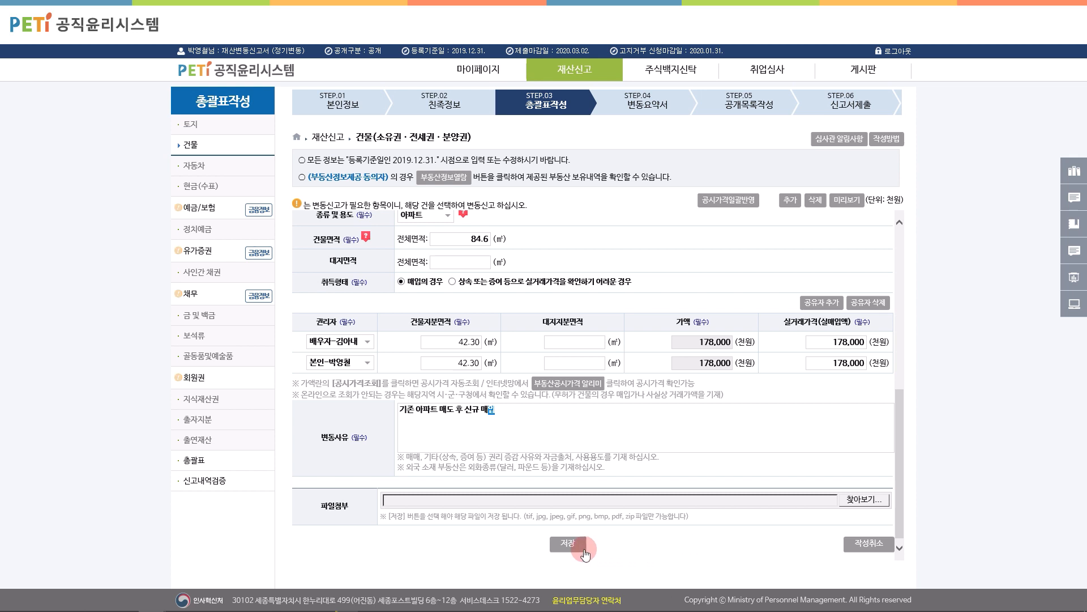
pyautogui.click(569, 544)
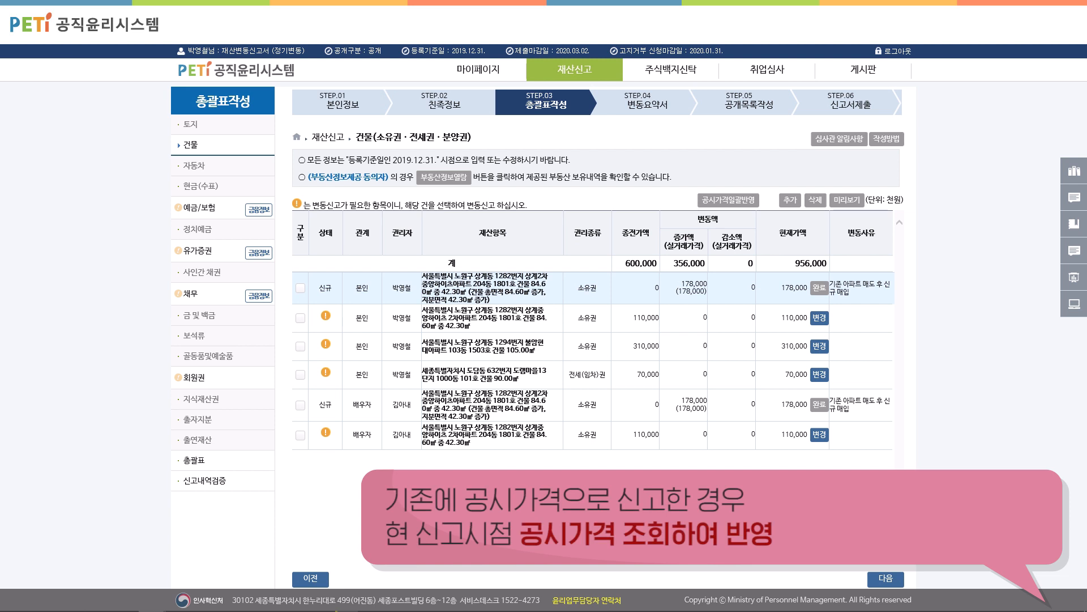
# Step: Bulk-apply current building prices (3 of 6 updated) and review the new apartment entry
pyautogui.click(731, 201)
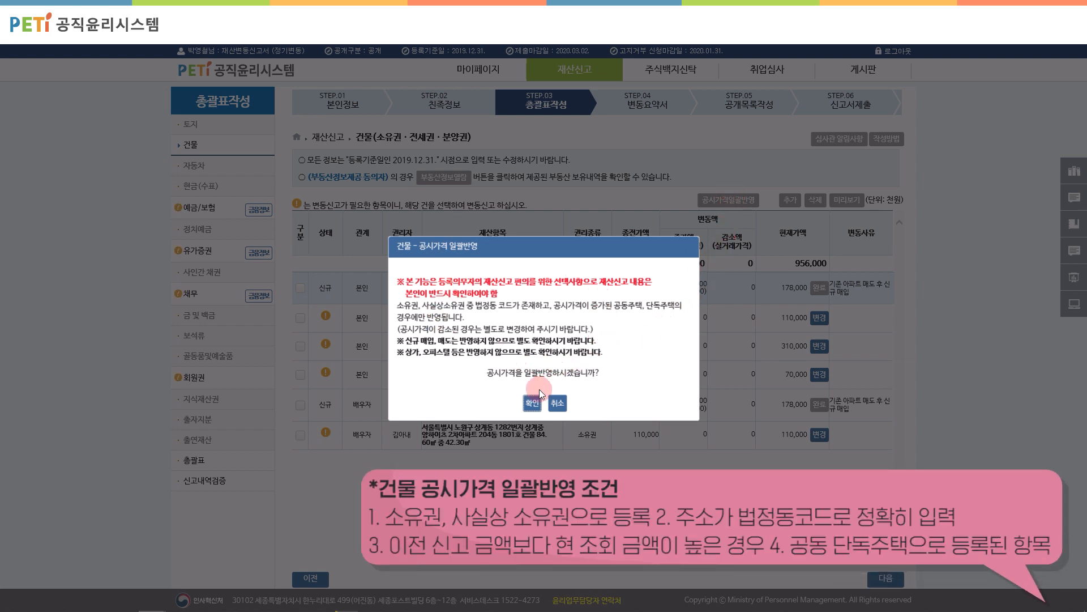
pyautogui.click(525, 400)
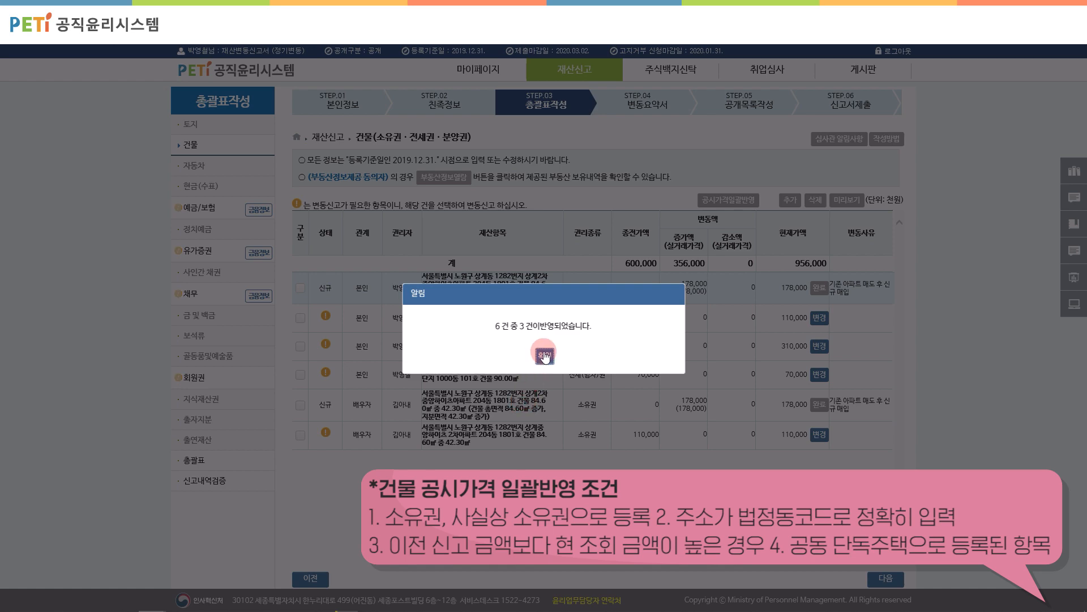
pyautogui.click(544, 354)
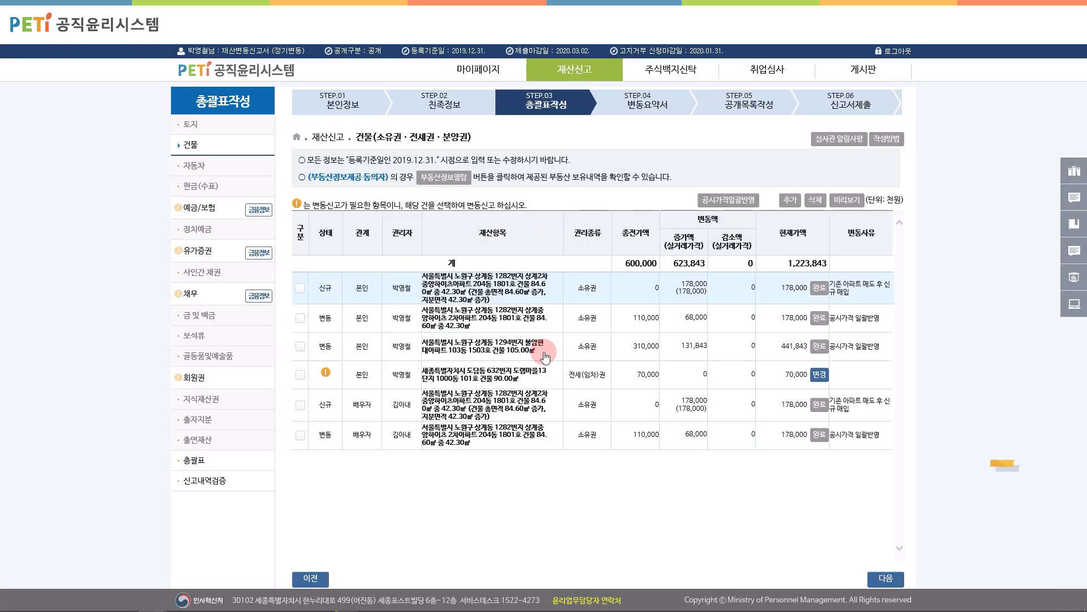
pyautogui.click(503, 292)
pyautogui.scroll(-3, 503, 295)
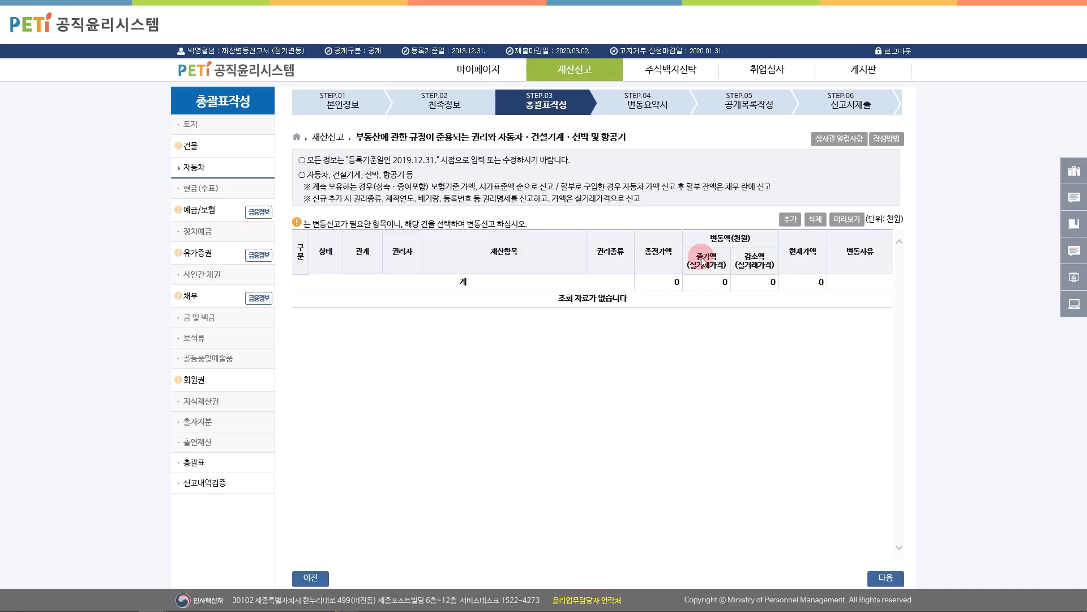
# Step: Add a 자동차 entry: 2018 현대 코나, 1600cc, with its registration number
pyautogui.click(790, 219)
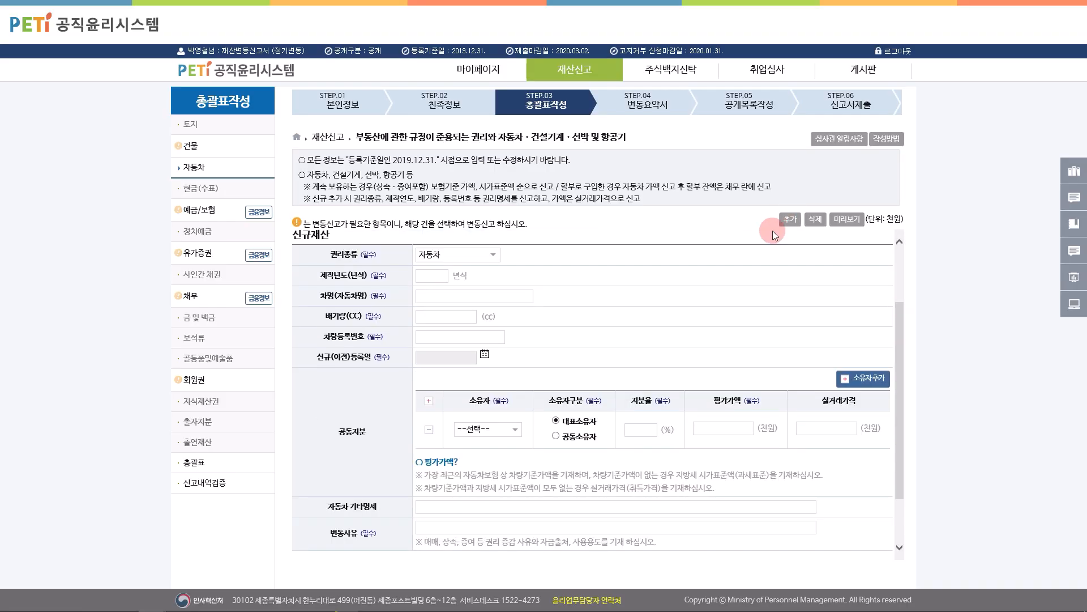
pyautogui.click(475, 256)
pyautogui.click(474, 255)
pyautogui.click(442, 275)
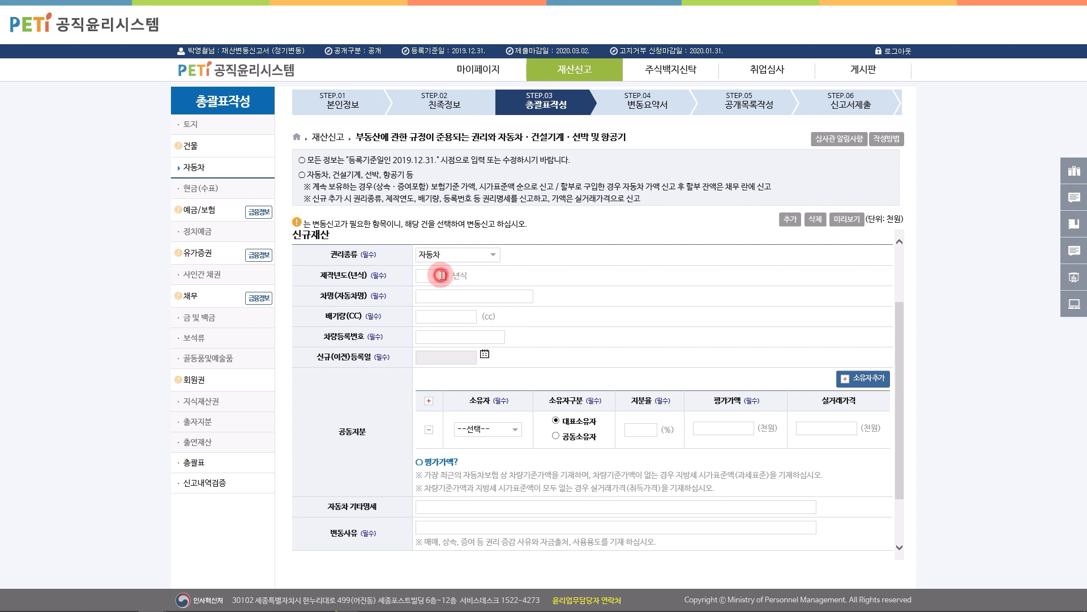
pyautogui.write('2018')
pyautogui.click(445, 296)
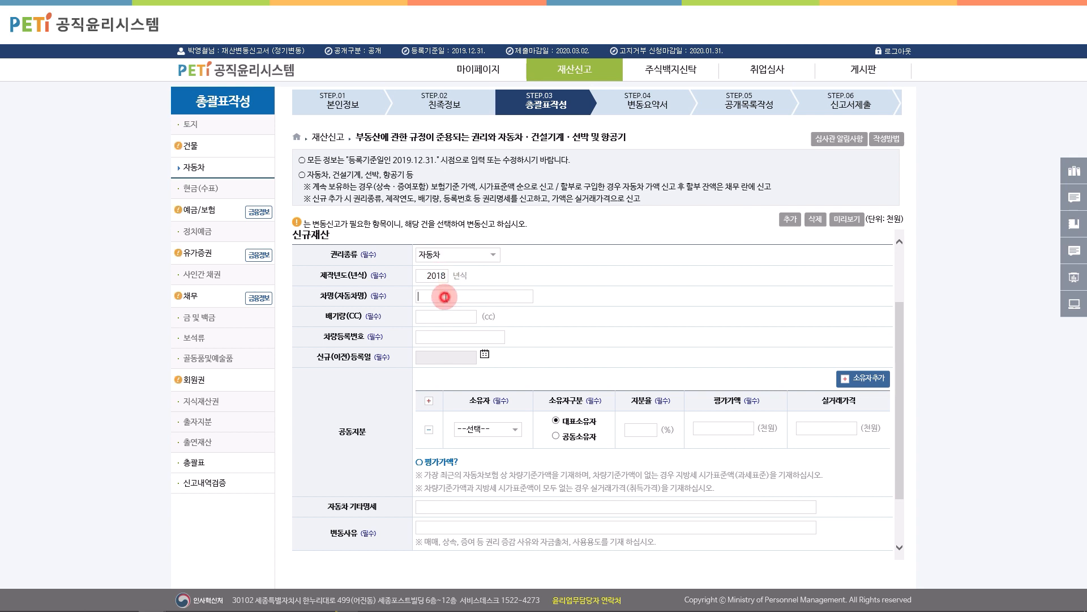
pyautogui.write('현대 코나')
pyautogui.click(444, 318)
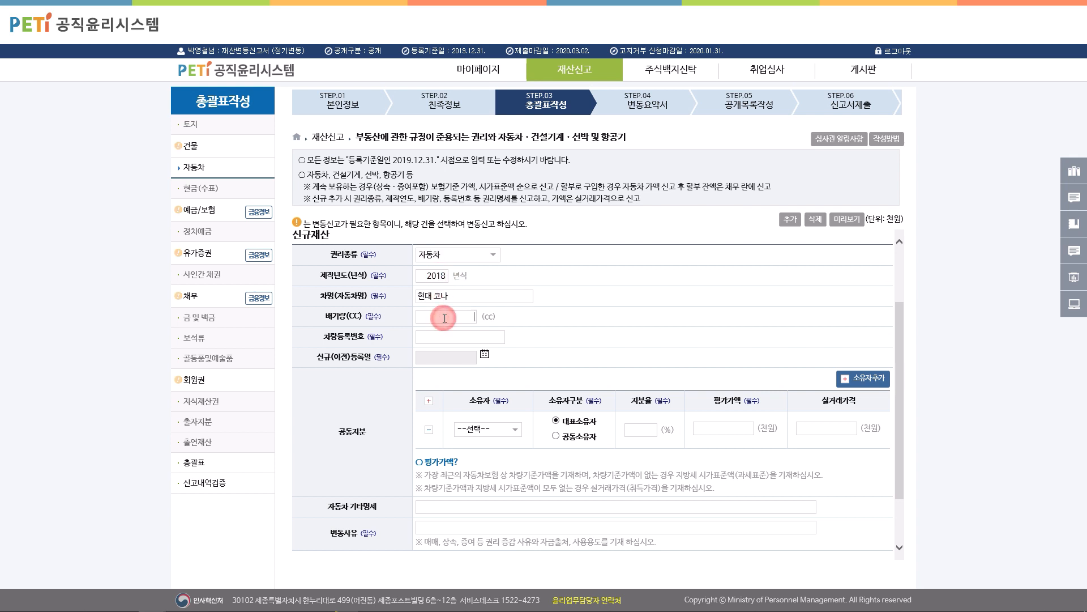
pyautogui.write('1600')
pyautogui.click(440, 337)
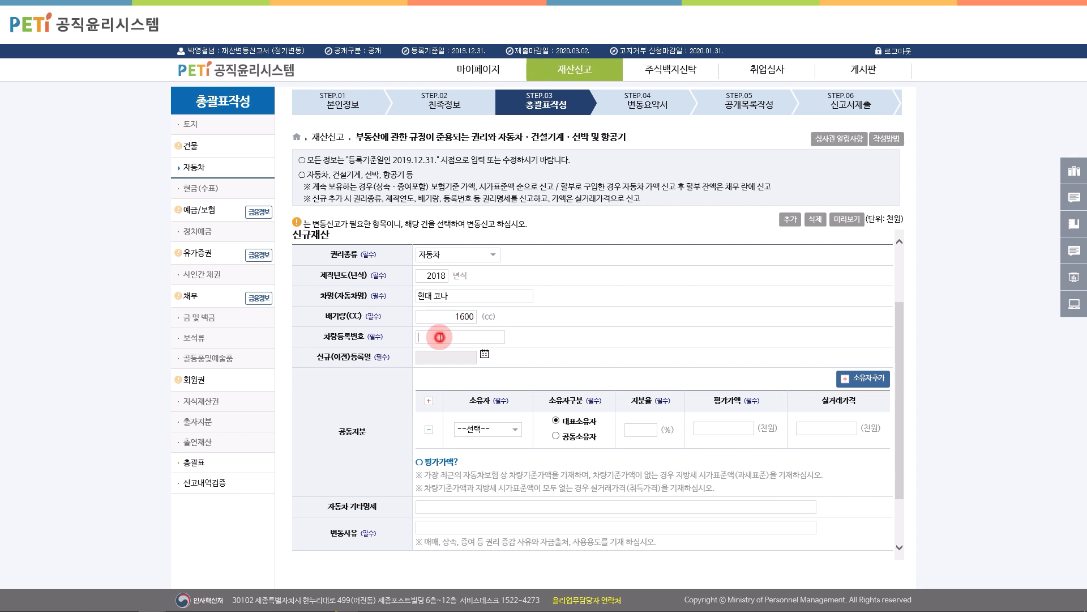
pyautogui.write('52머1234')
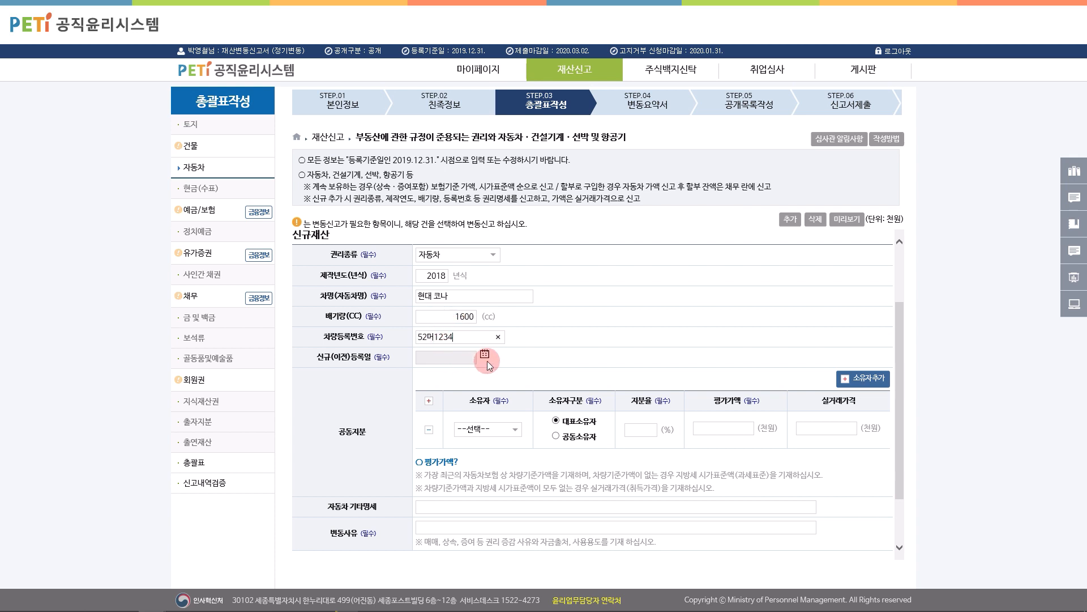
# Step: Set the registration date to 2018-10-01 and the declarant as first owner
pyautogui.click(485, 355)
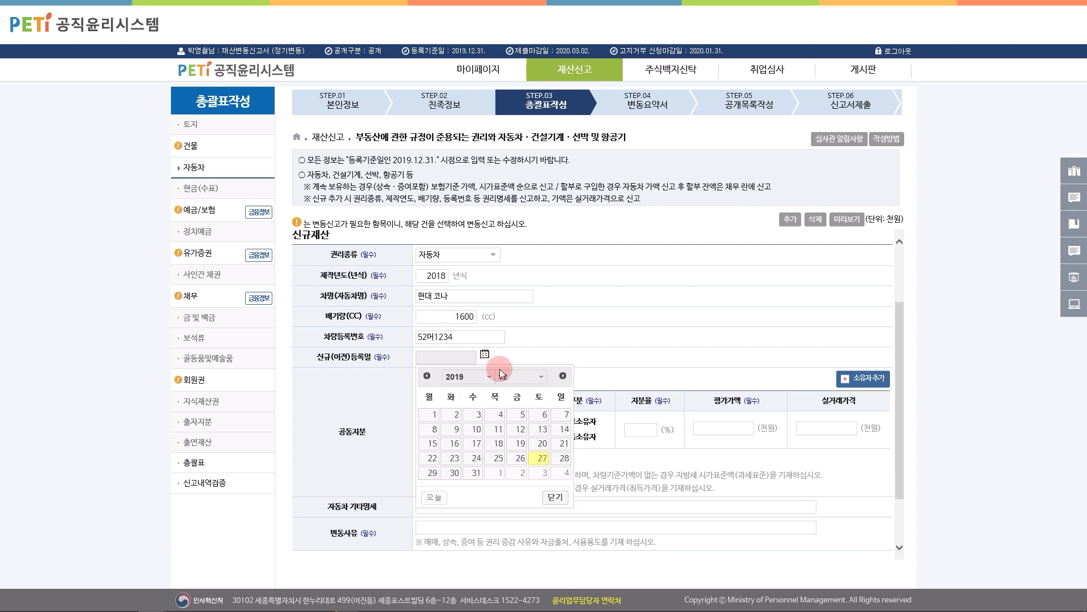
pyautogui.click(486, 376)
pyautogui.click(480, 371)
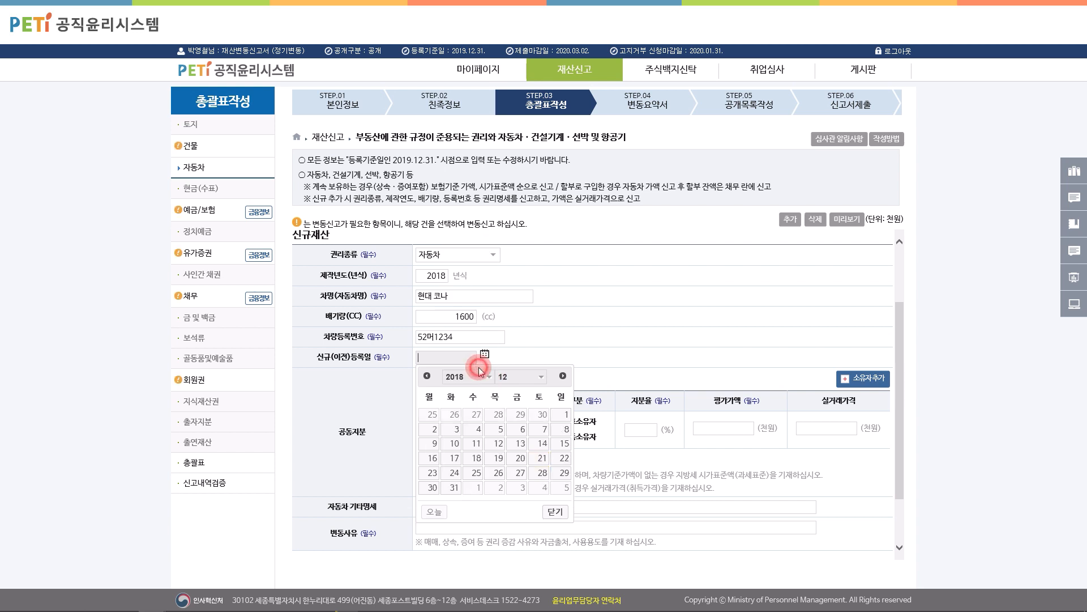
pyautogui.click(520, 376)
pyautogui.click(522, 361)
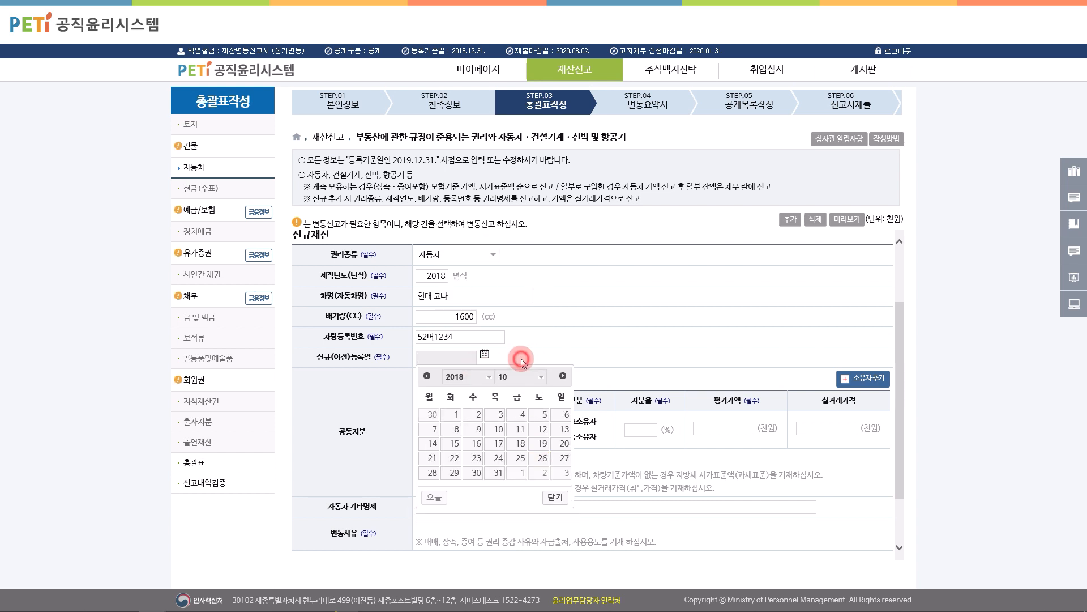
pyautogui.click(455, 414)
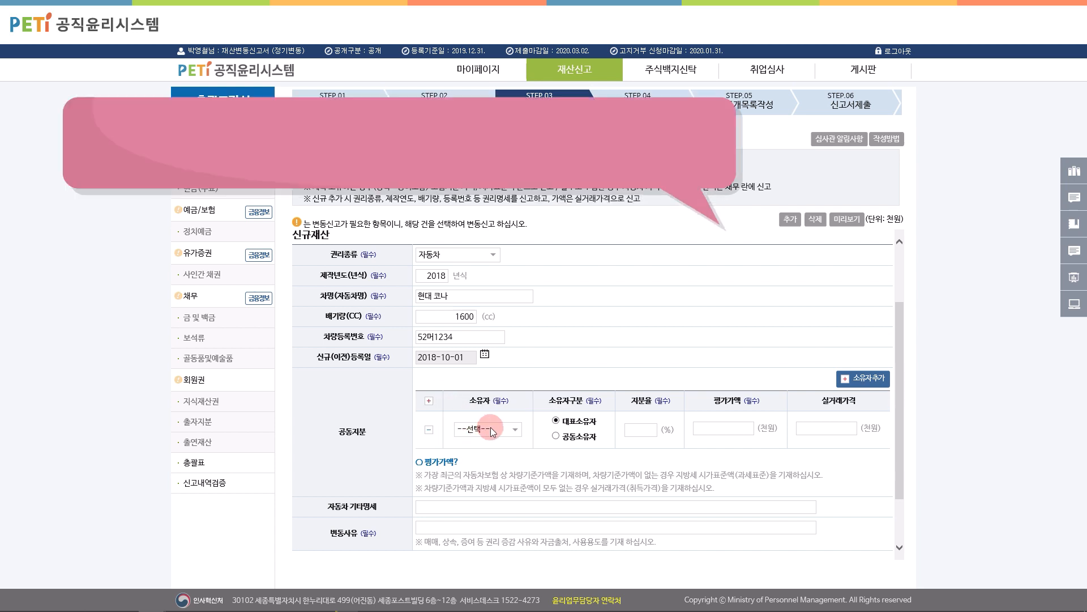
pyautogui.click(491, 432)
pyautogui.click(509, 446)
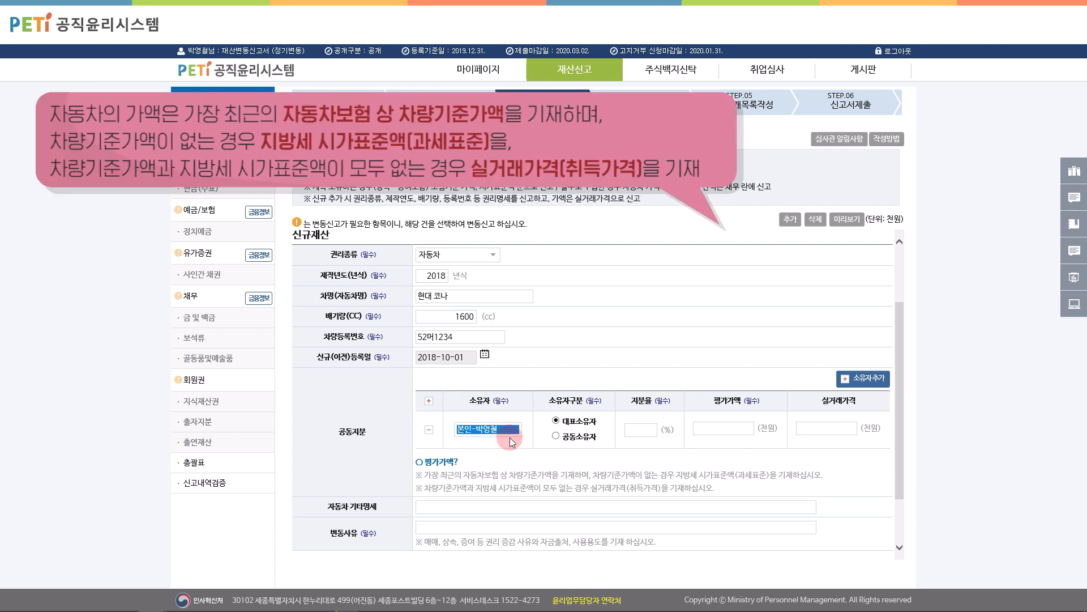
# Step: Add the spouse as joint owner, giving each owner a 50% share valued at 12,000
pyautogui.click(862, 378)
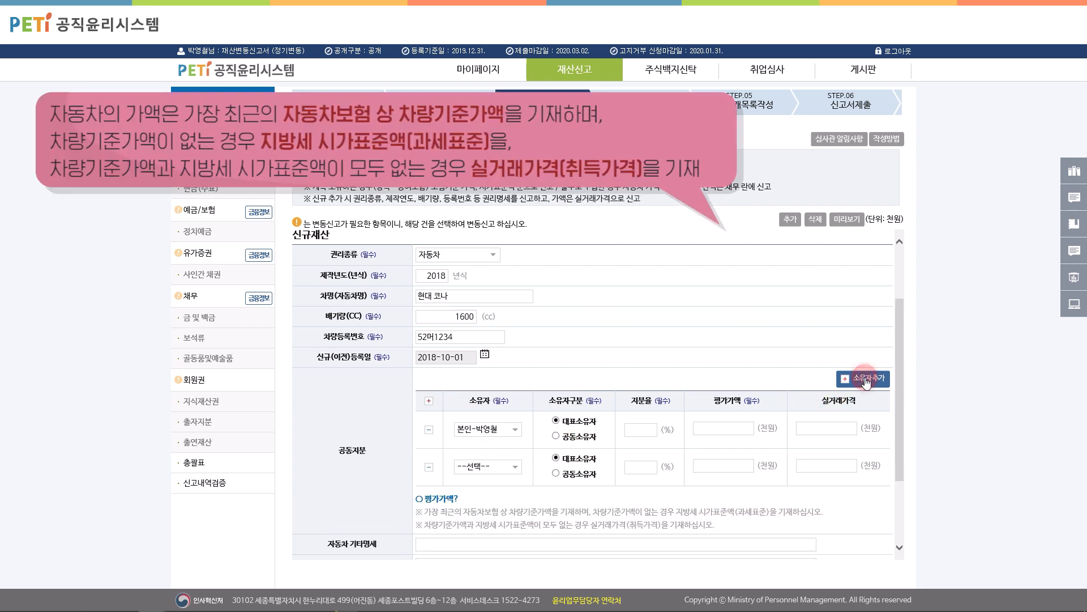
pyautogui.click(516, 467)
pyautogui.click(486, 494)
pyautogui.click(556, 436)
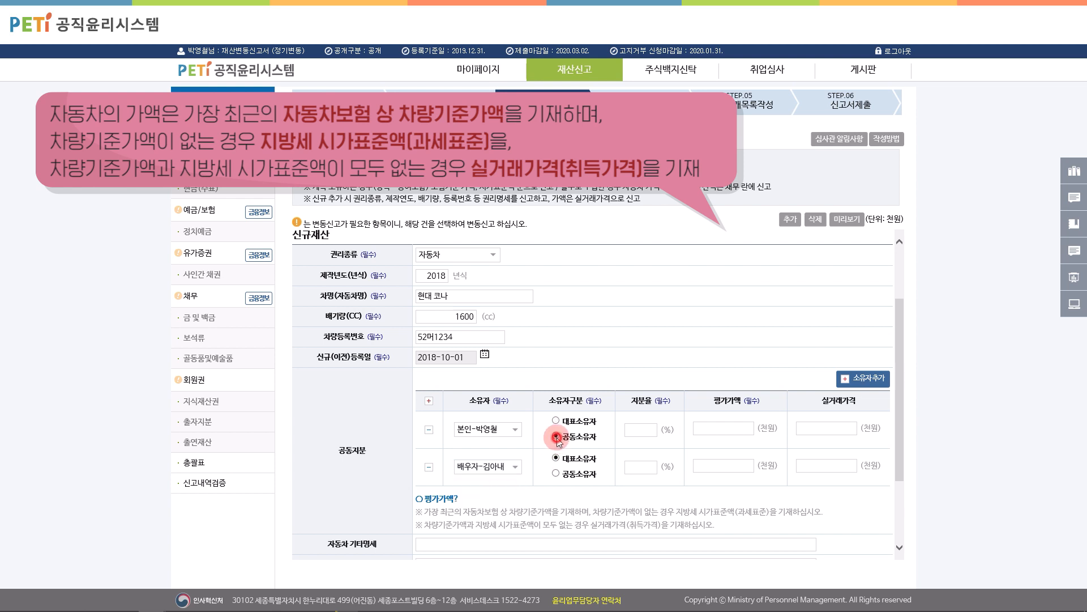
pyautogui.click(557, 472)
pyautogui.click(639, 429)
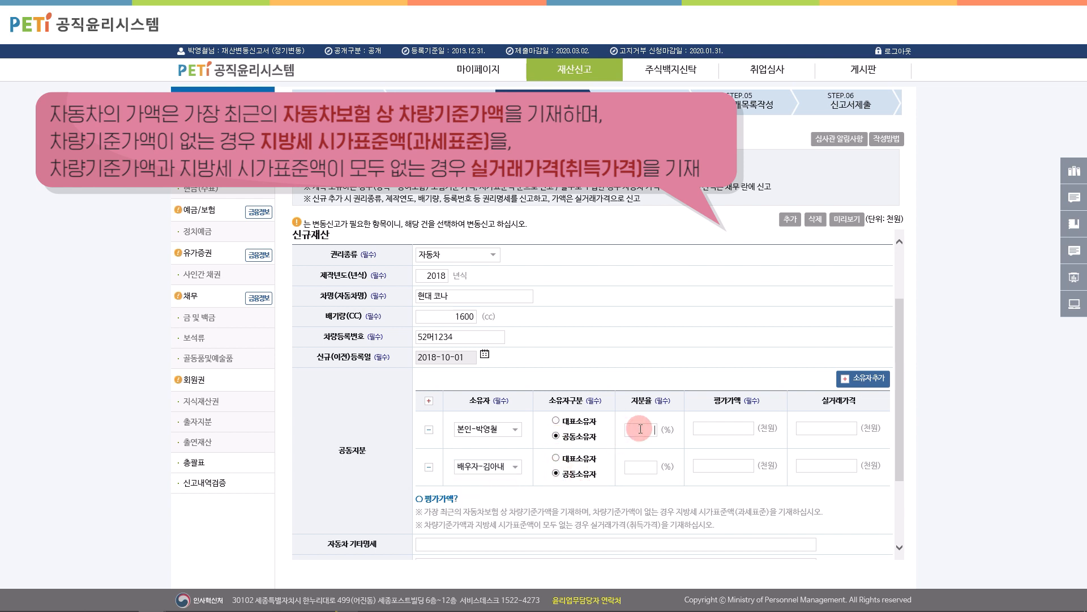
pyautogui.write('50')
pyautogui.click(712, 429)
pyautogui.write('120000')
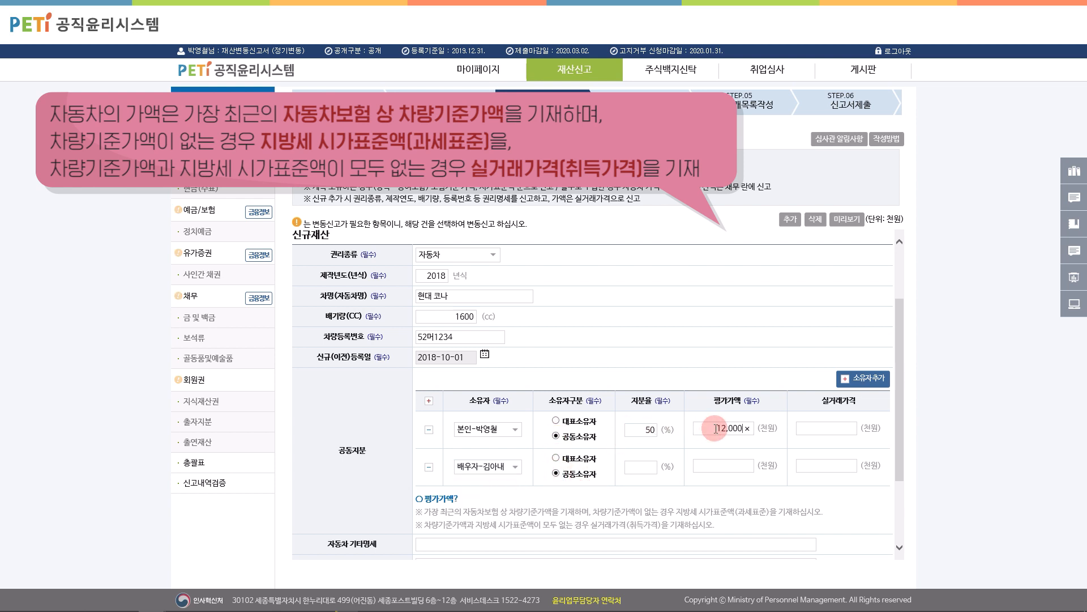
pyautogui.click(646, 467)
pyautogui.write('50')
pyautogui.click(736, 466)
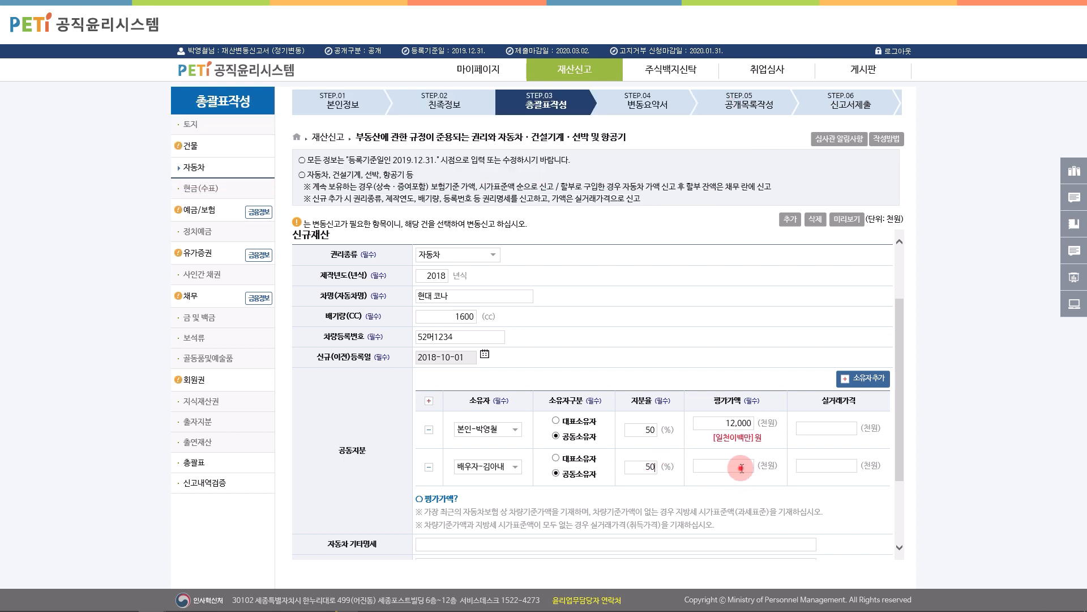
pyautogui.write('120000')
pyautogui.click(767, 467)
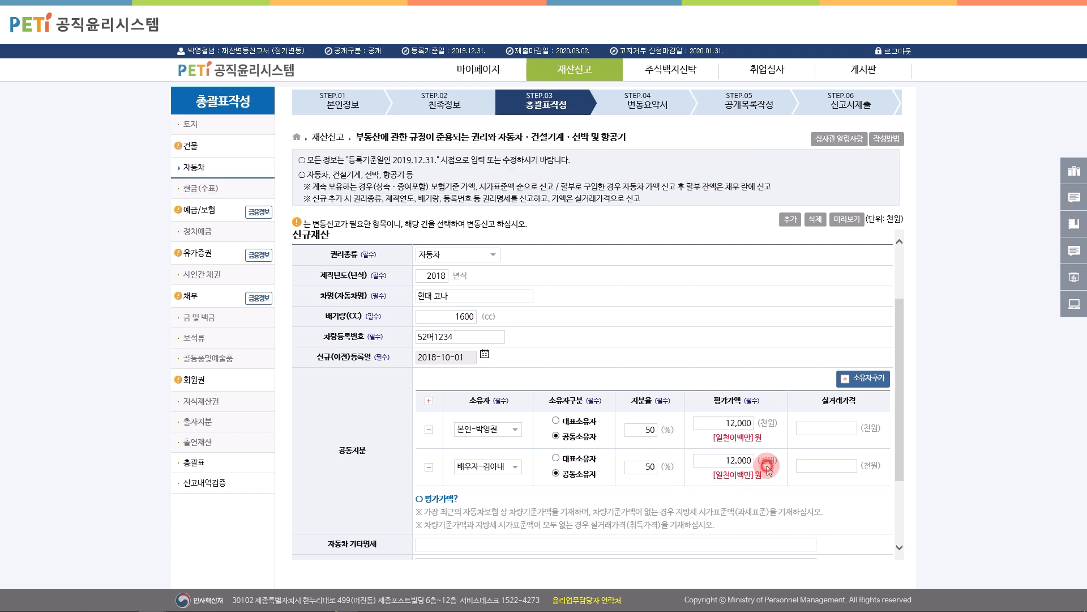
# Step: Enter 매매 as the reason for change and save the car entry
pyautogui.scroll(-2, 770, 465)
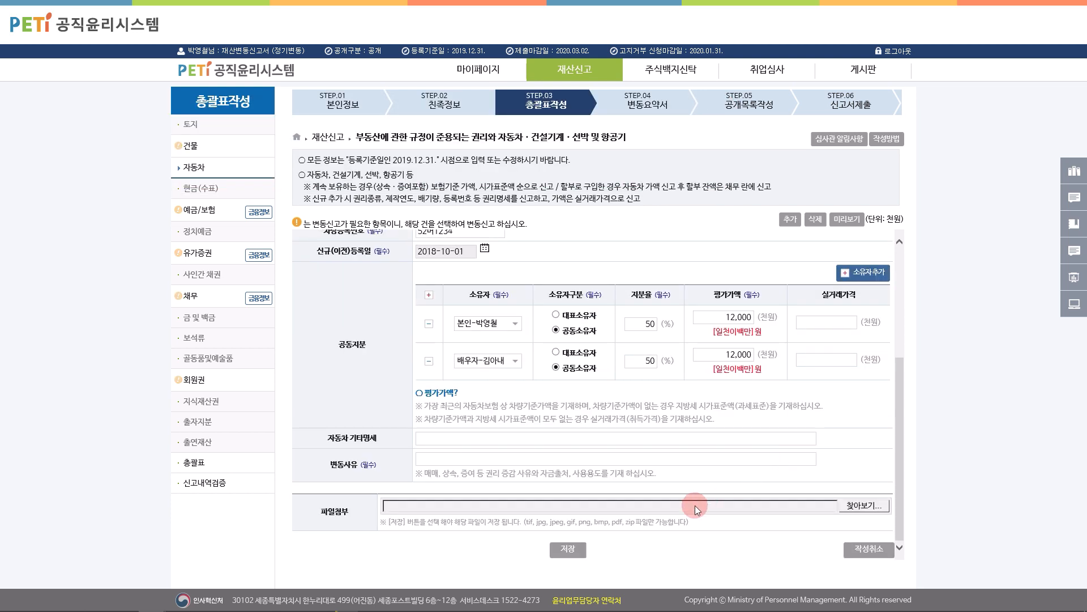
pyautogui.click(454, 461)
pyautogui.write('매매')
pyautogui.click(567, 548)
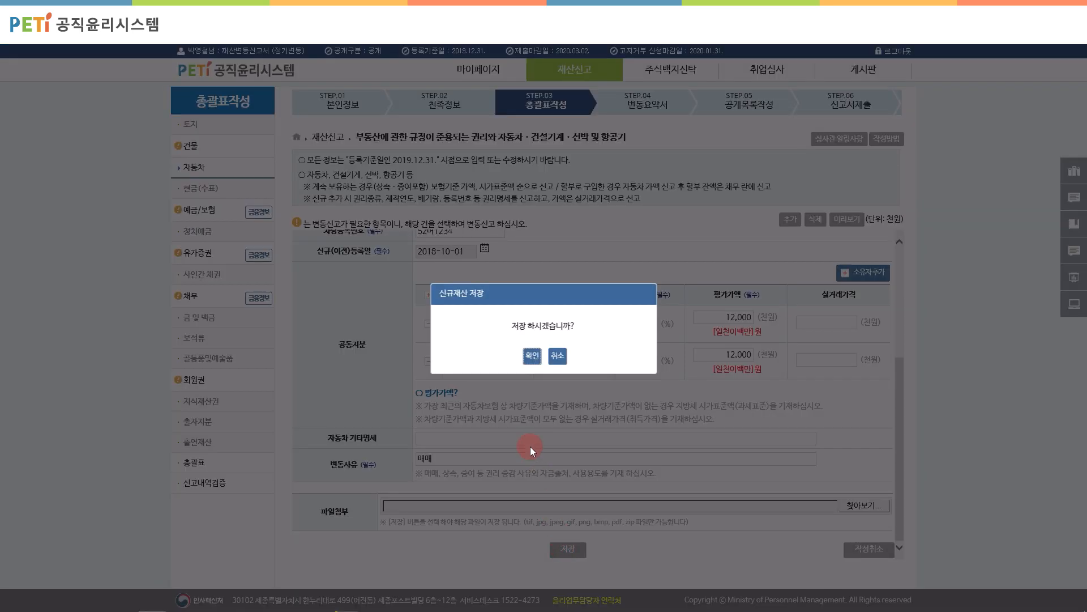
pyautogui.click(531, 355)
pyautogui.click(534, 354)
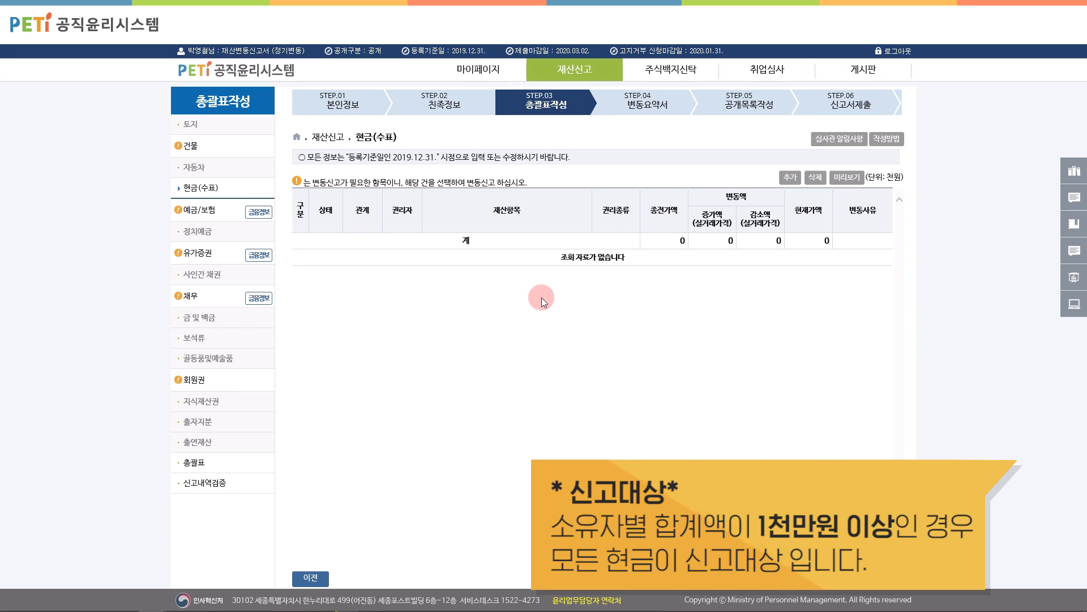
# Step: Add a 10,000 cash holding owned by the declarant with reason 상속 and save it
pyautogui.click(790, 177)
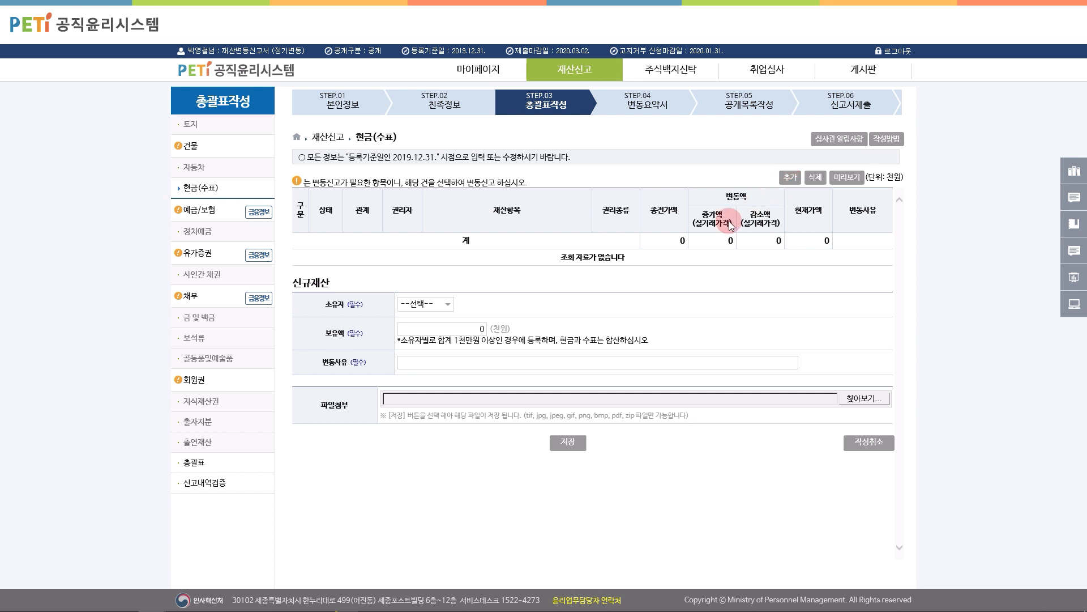
pyautogui.click(429, 305)
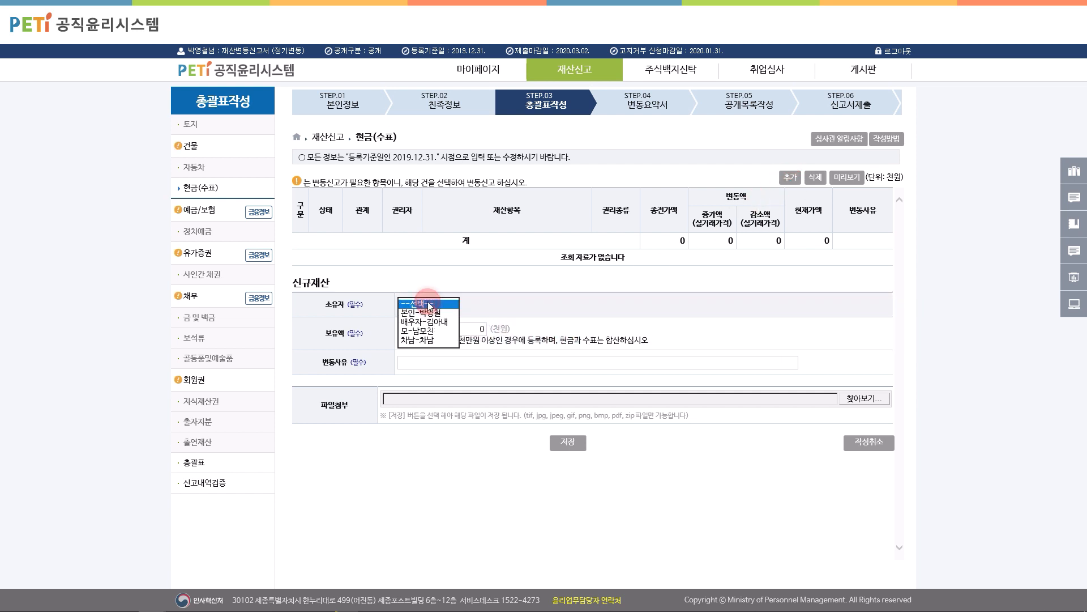
pyautogui.click(426, 312)
pyautogui.click(449, 330)
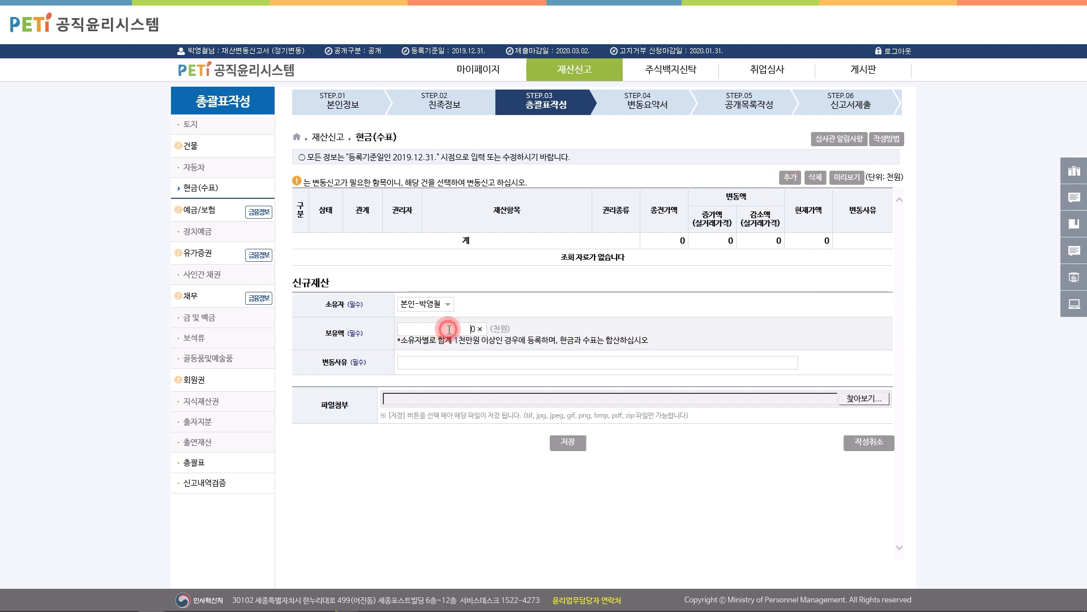
pyautogui.write('100000')
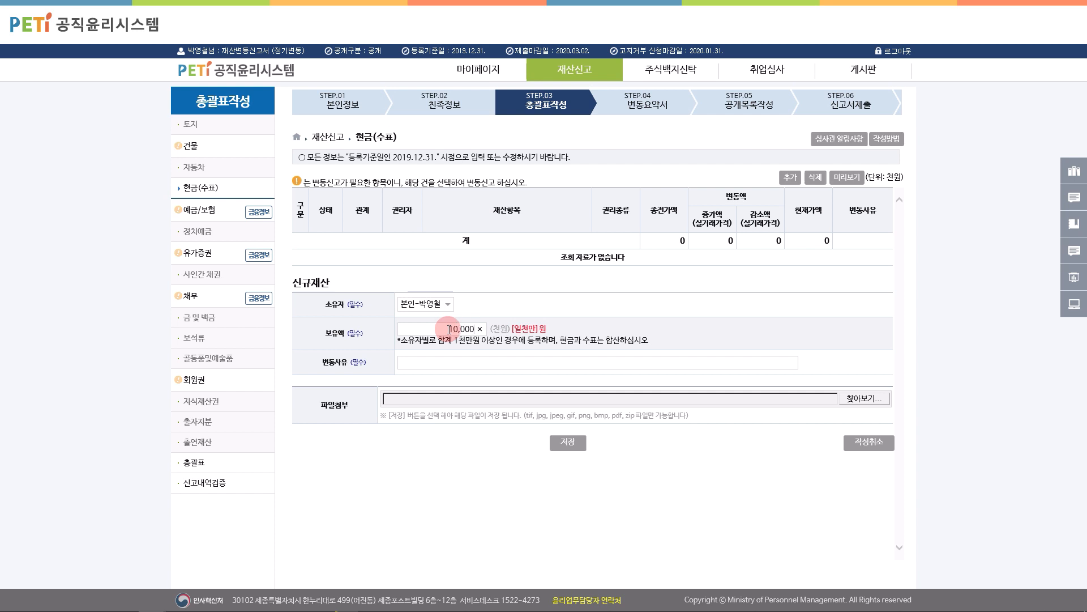
pyautogui.click(464, 359)
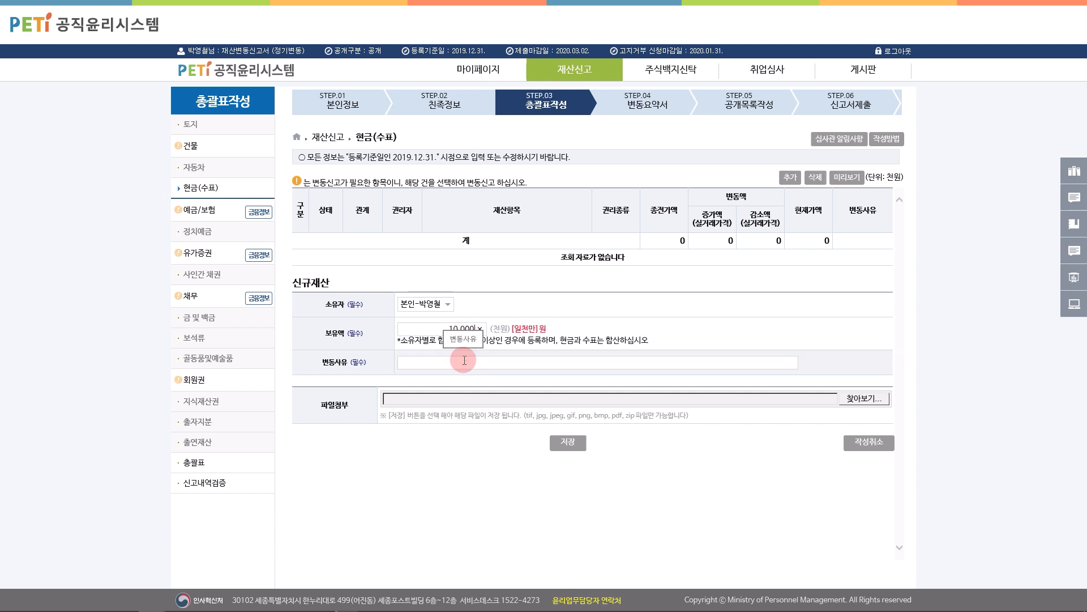
pyautogui.click(463, 361)
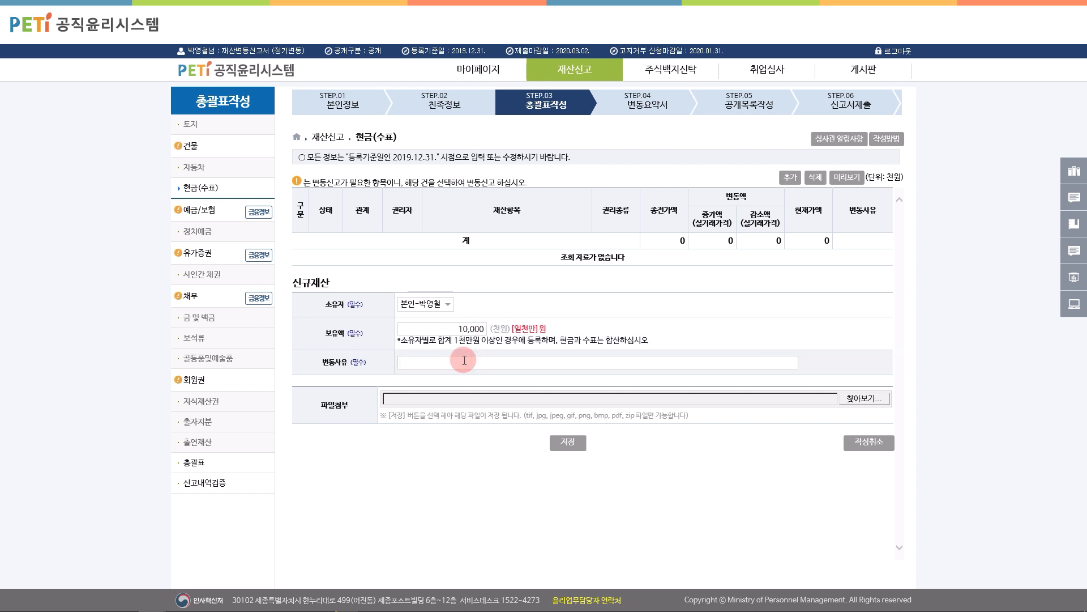
pyautogui.write('상속')
pyautogui.click(570, 446)
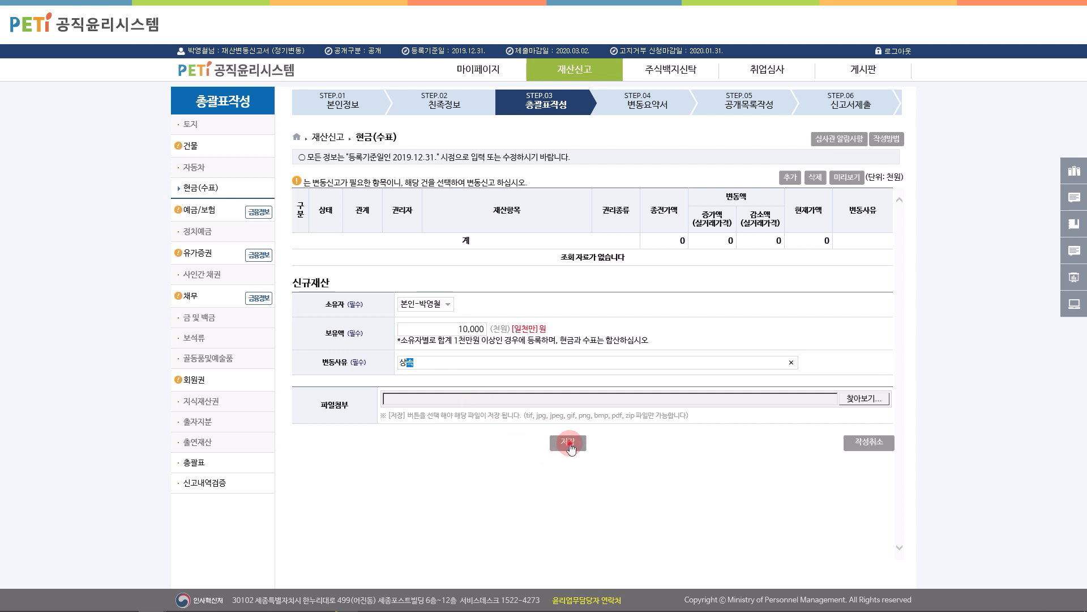
pyautogui.click(531, 355)
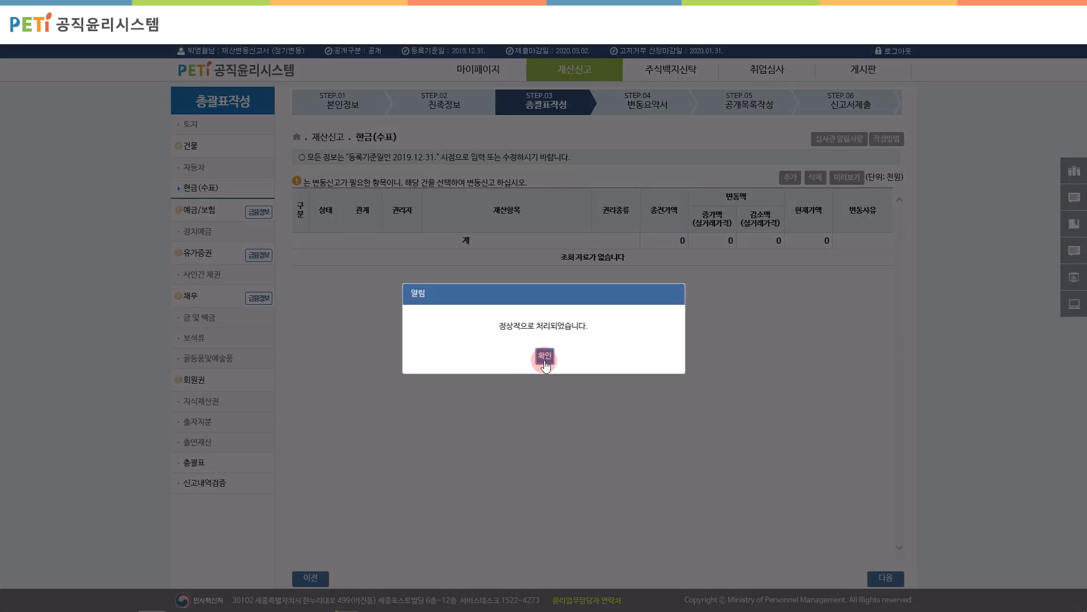
pyautogui.click(545, 358)
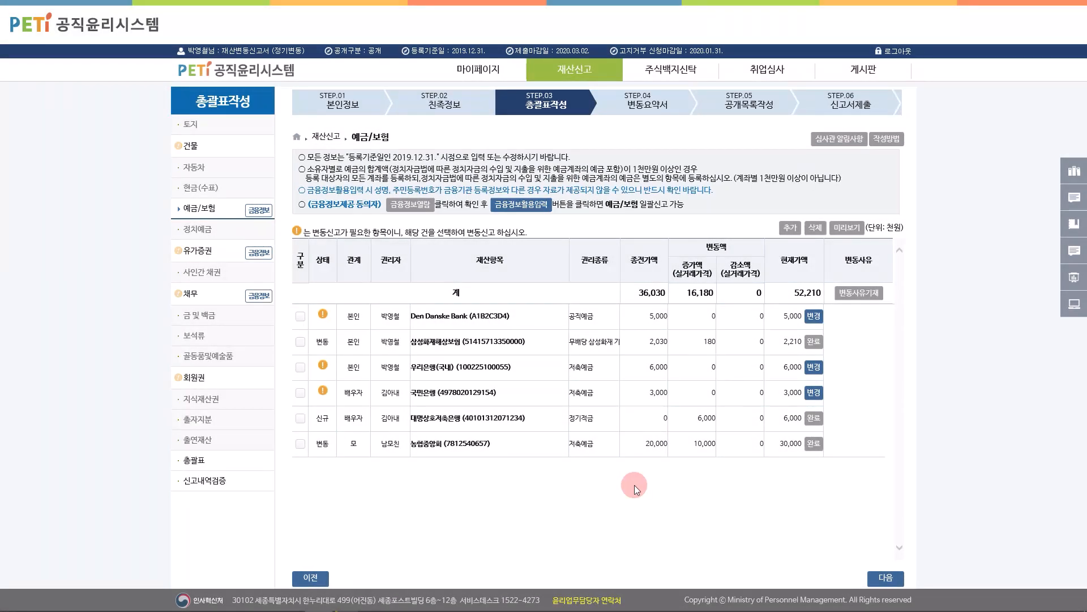
# Step: Open the 금융정보활용입력 import prompt, dismiss it, then bring it up again
pyautogui.click(532, 205)
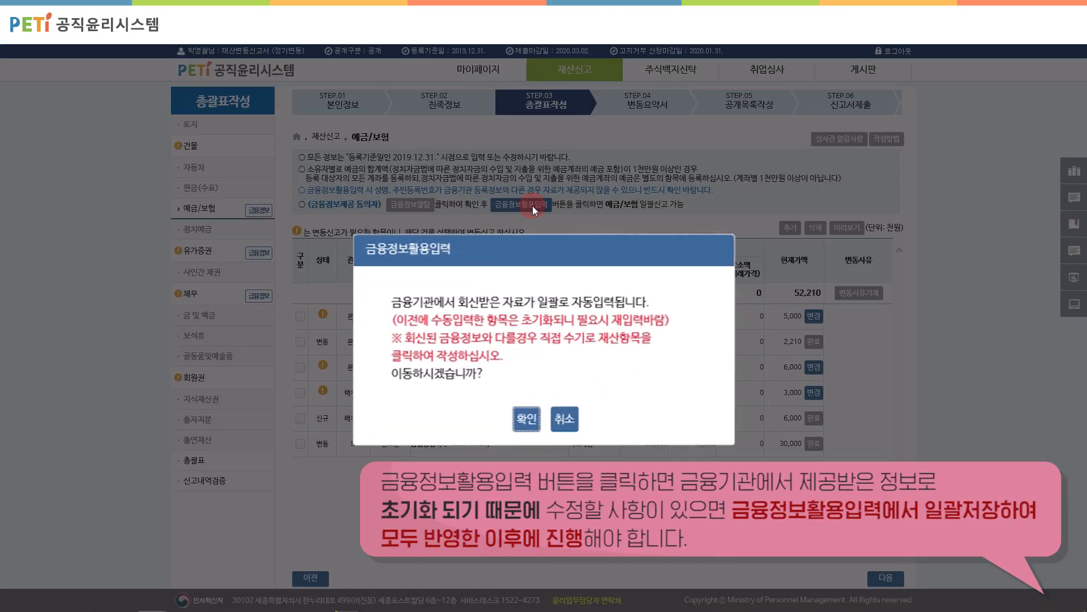
pyautogui.click(533, 383)
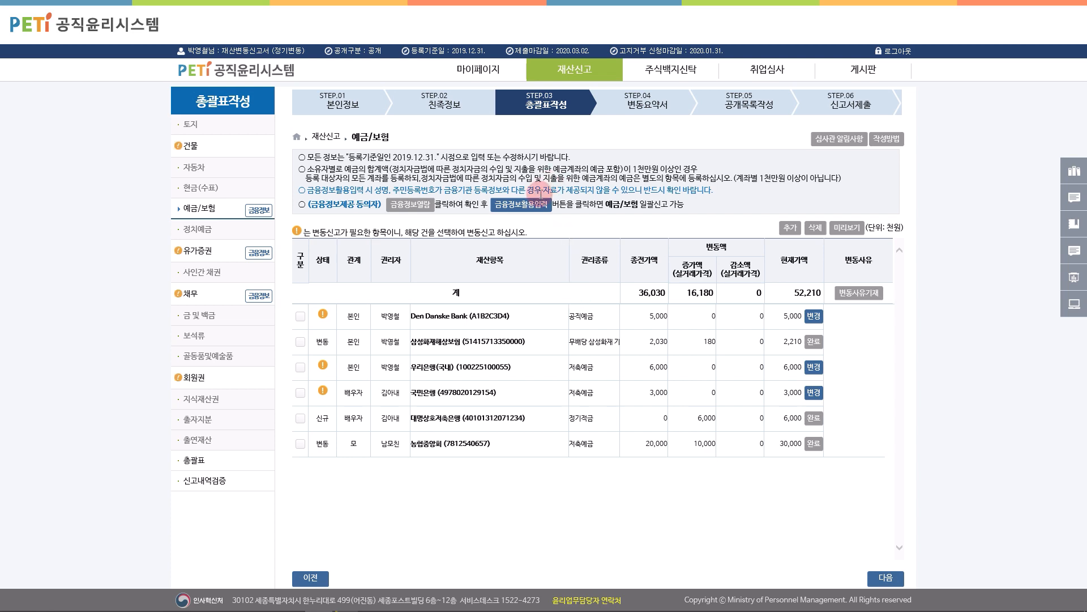
pyautogui.click(532, 206)
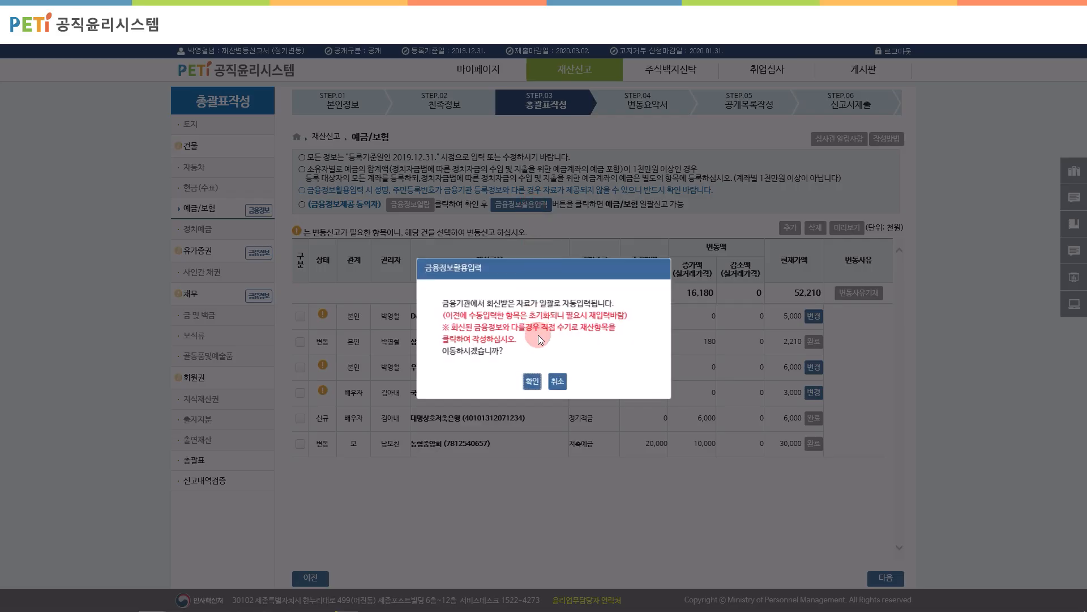
# Step: Import the institution-provided deposit data and bulk-save it, leaving a 43,210 total
pyautogui.click(531, 383)
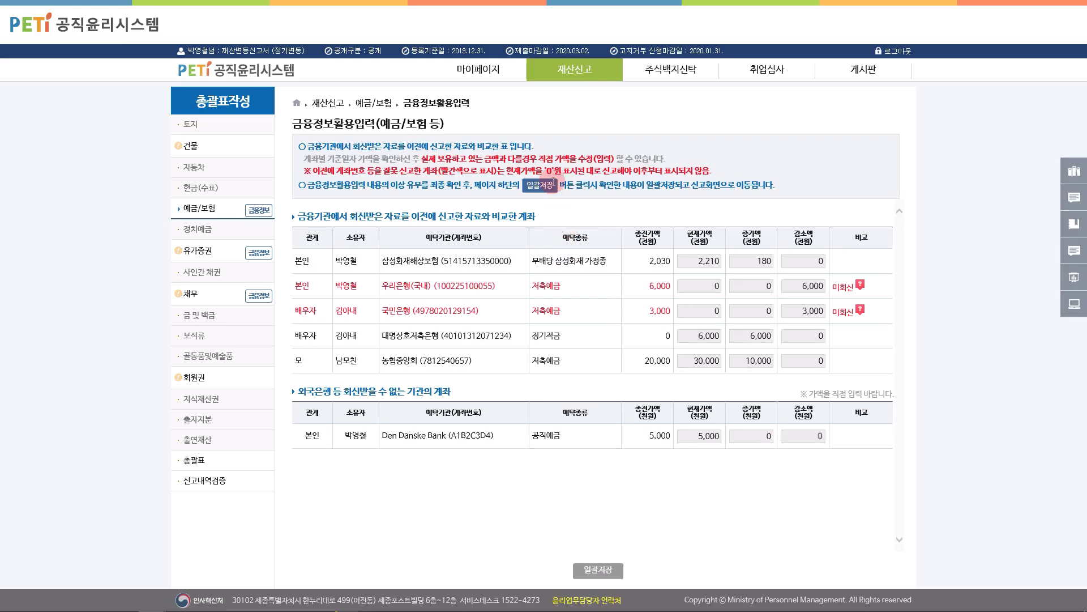
pyautogui.click(598, 569)
pyautogui.click(530, 363)
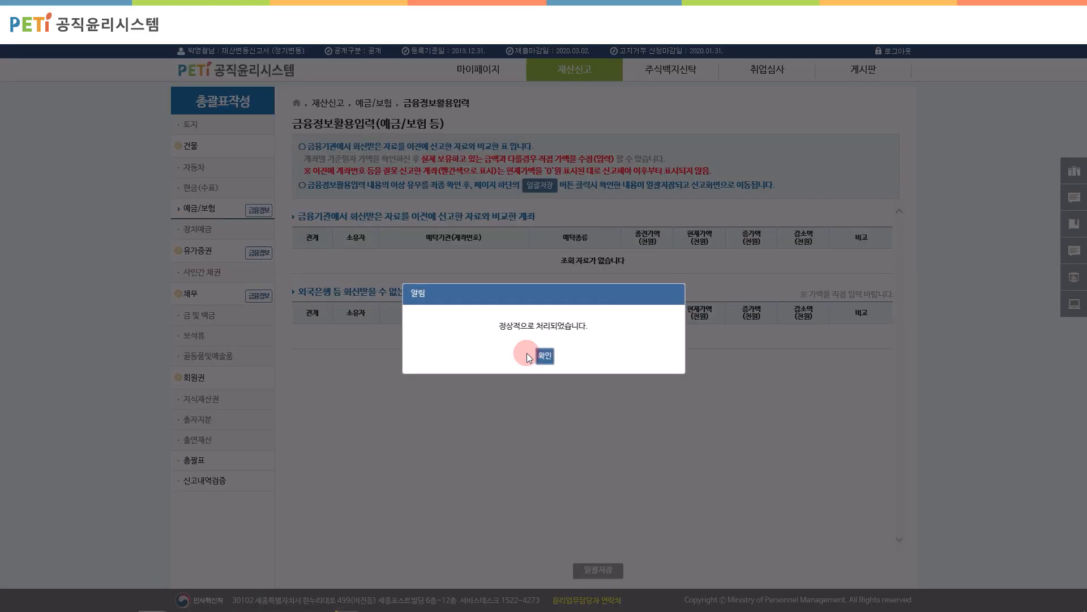
pyautogui.click(544, 355)
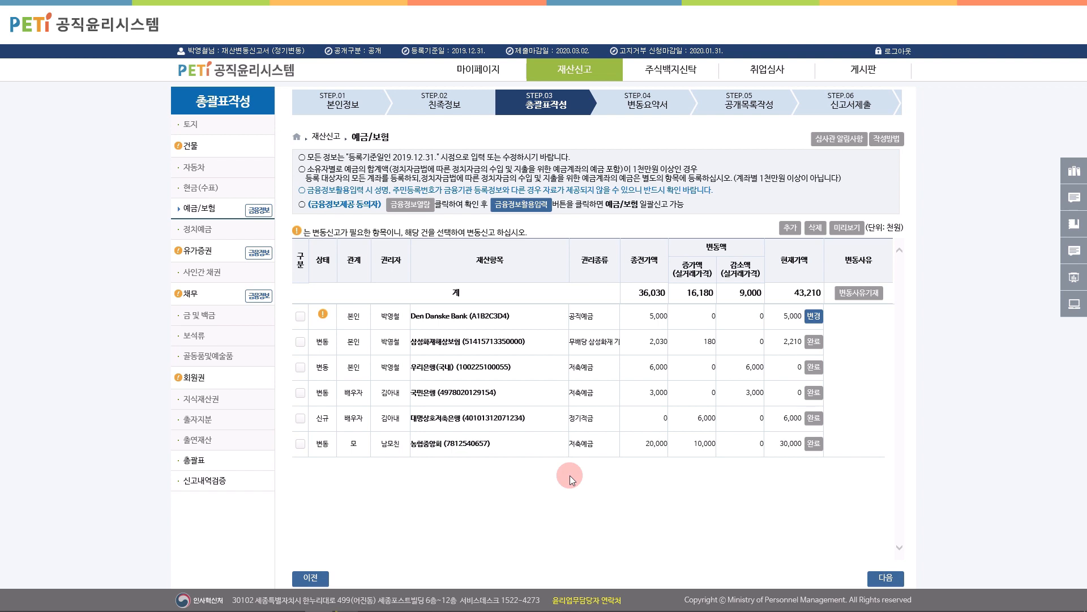
# Step: Add a 국민은행 예금 deposit owned by the declarant and enter its account number
pyautogui.click(789, 228)
pyautogui.click(443, 322)
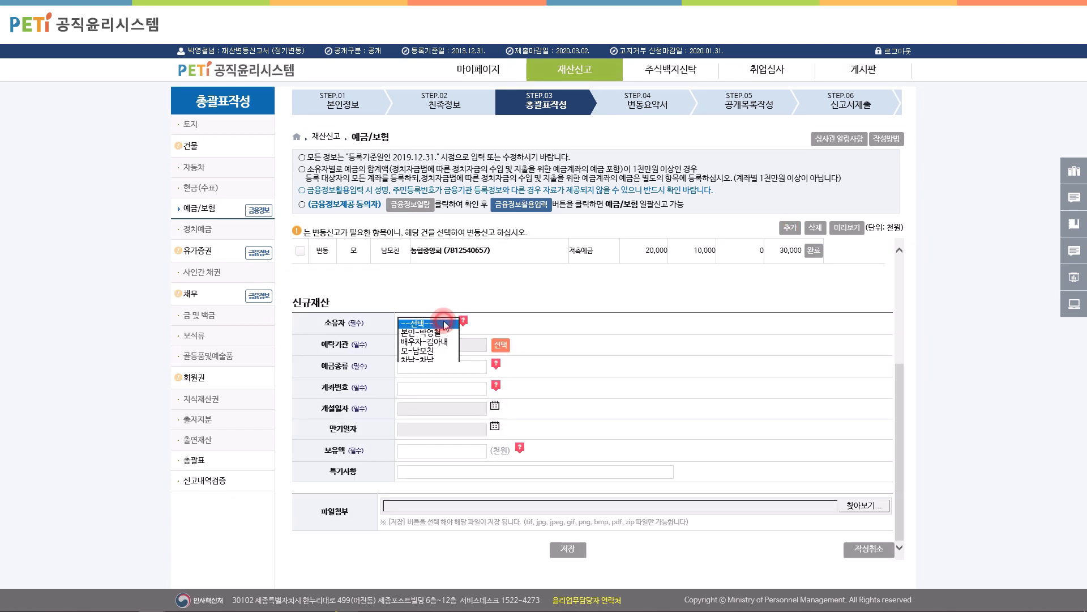
pyautogui.click(441, 332)
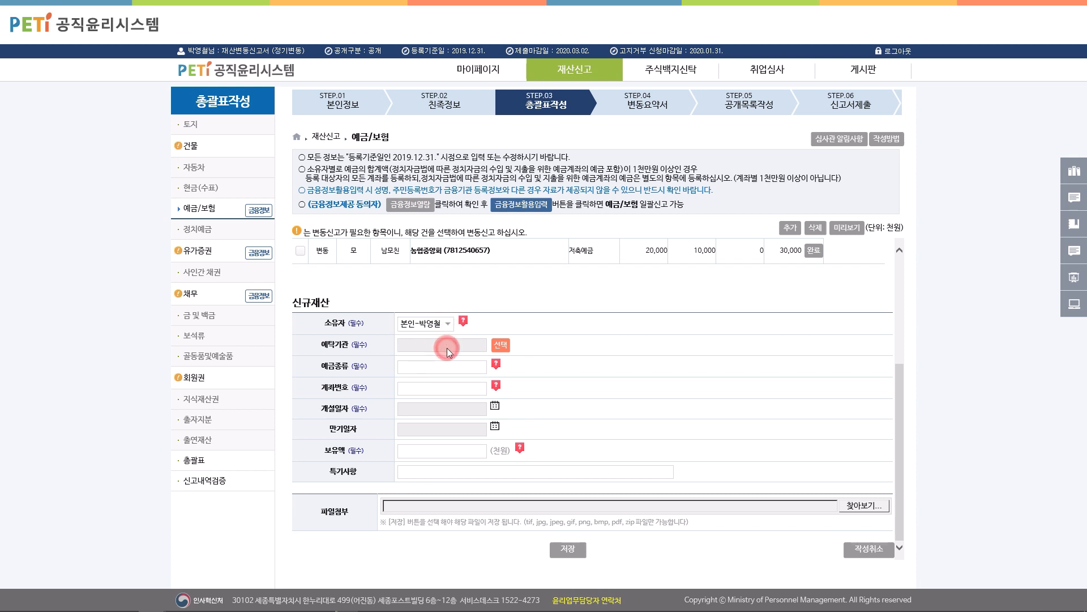
pyautogui.click(499, 354)
pyautogui.write('국민')
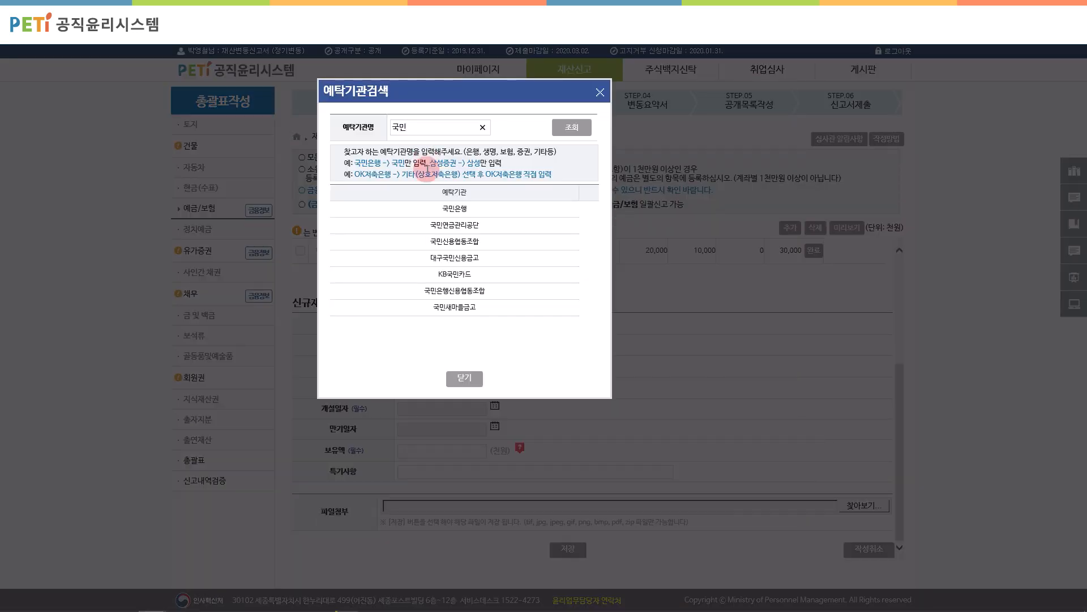
pyautogui.click(454, 209)
pyautogui.click(432, 365)
pyautogui.write('예금')
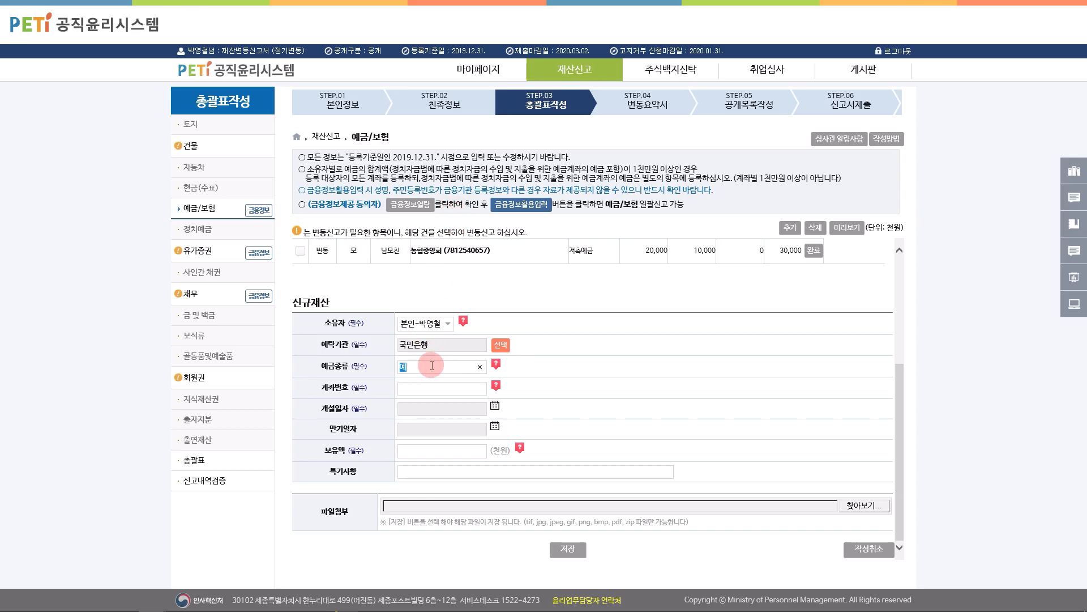
pyautogui.click(444, 388)
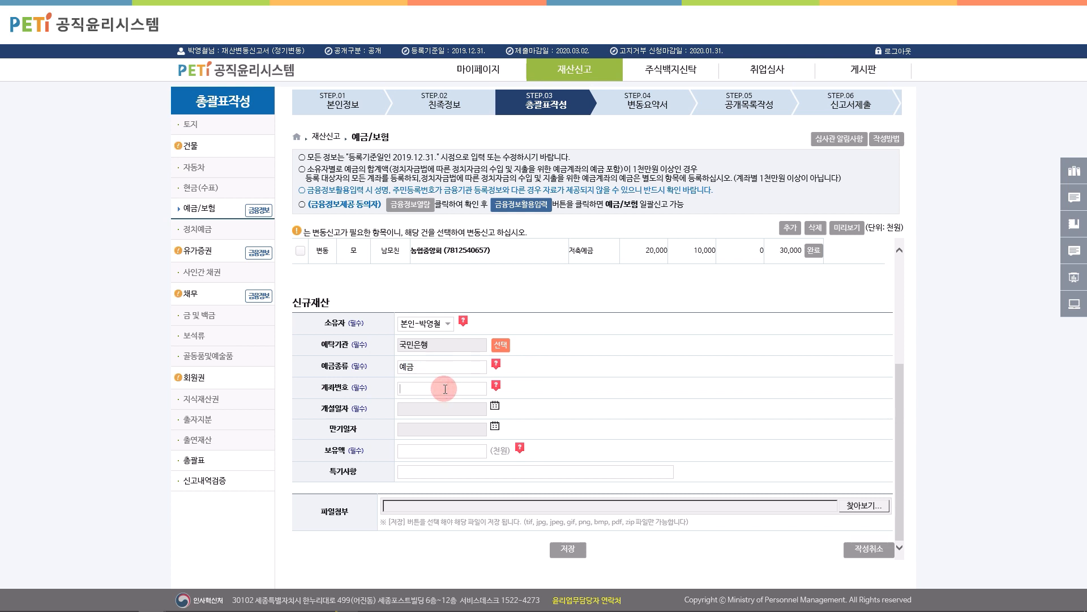
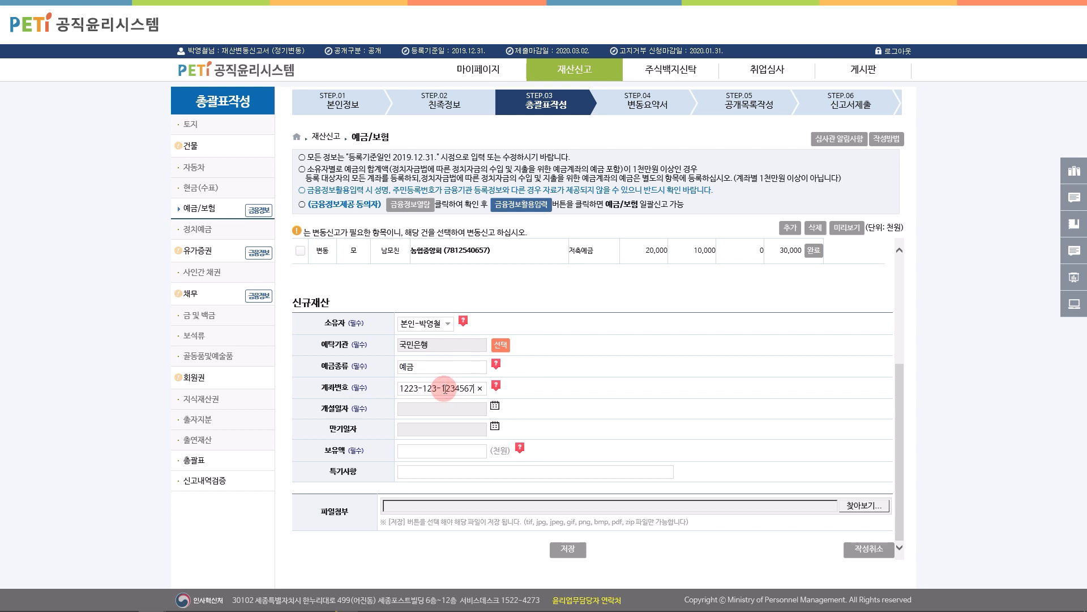
# Step: Set the opening date to 2019-10-01 and holding to 10,000, then save the deposit
pyautogui.click(495, 406)
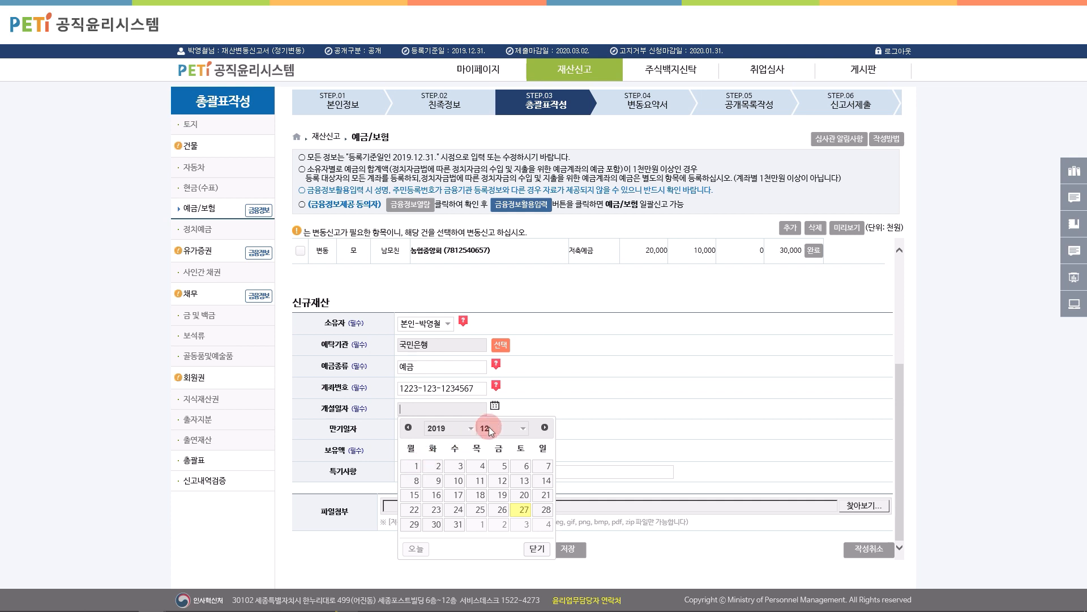
pyautogui.click(487, 428)
pyautogui.click(484, 411)
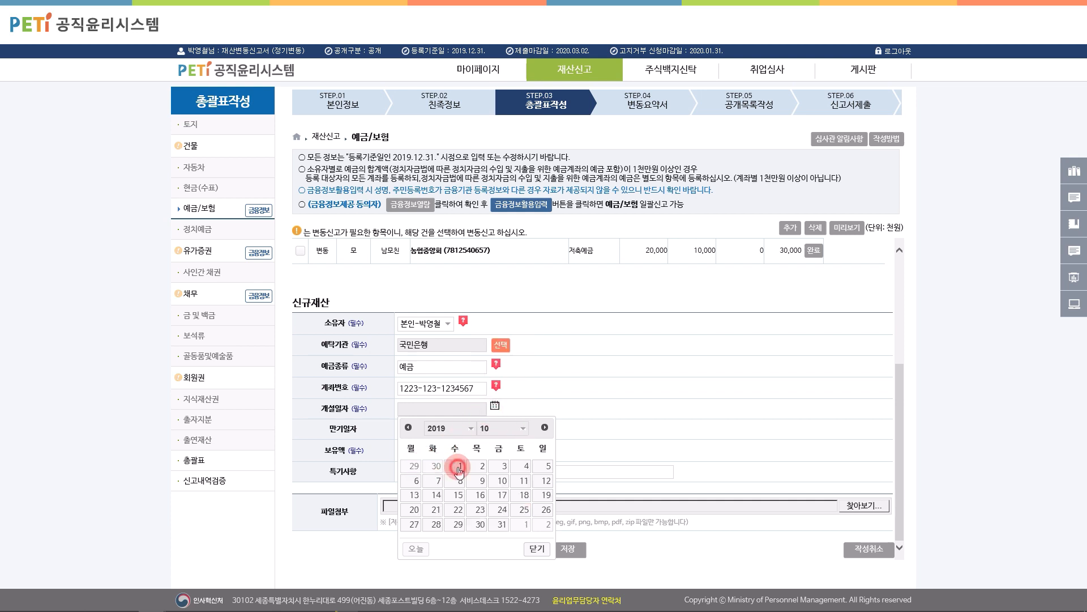
pyautogui.click(436, 466)
pyautogui.click(453, 455)
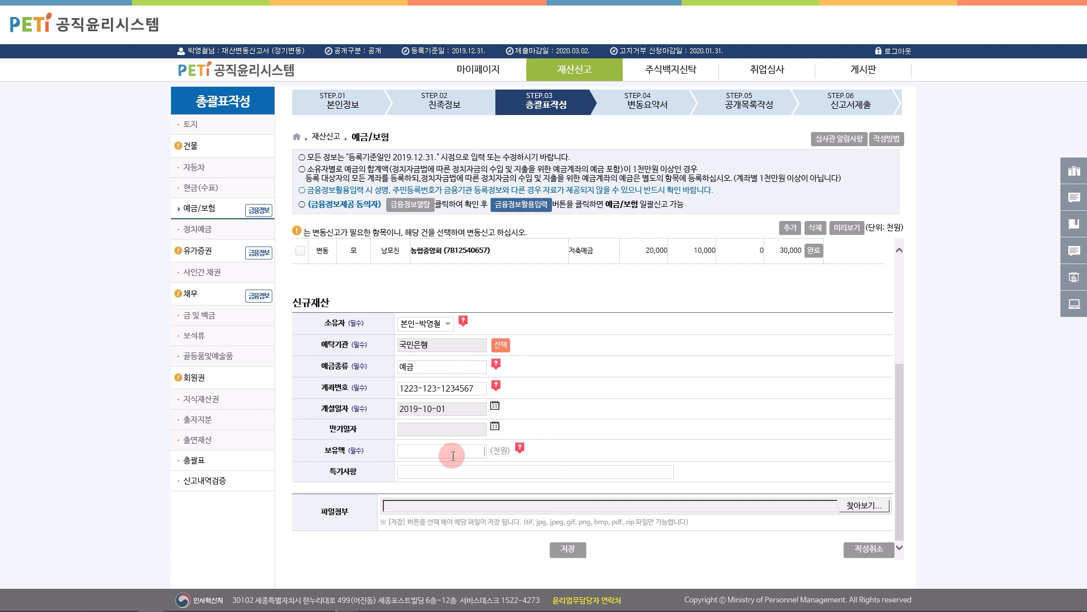
pyautogui.write('100000')
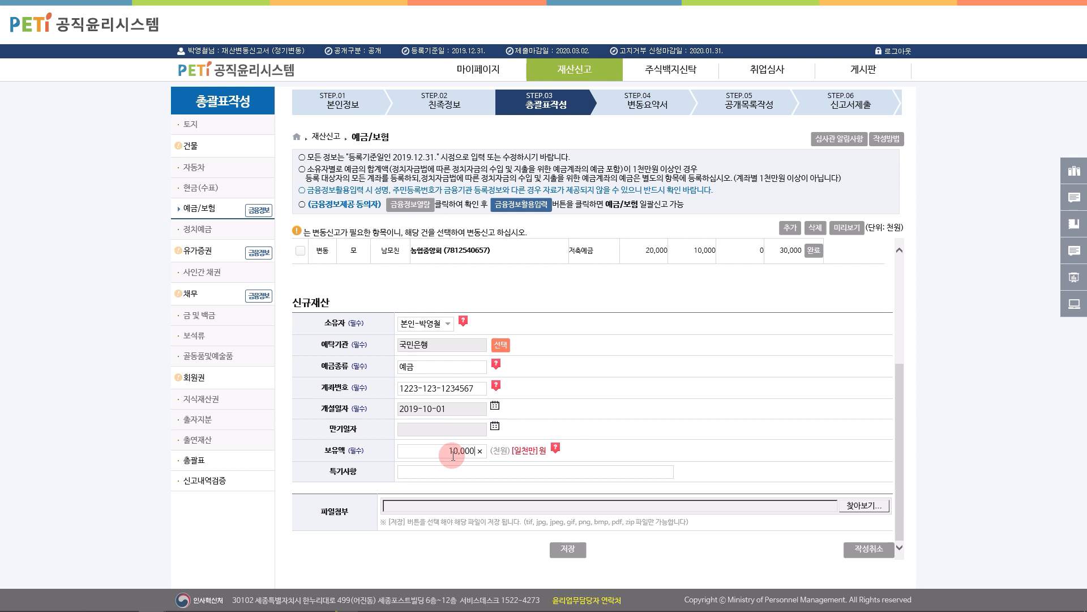
pyautogui.click(567, 550)
pyautogui.click(534, 356)
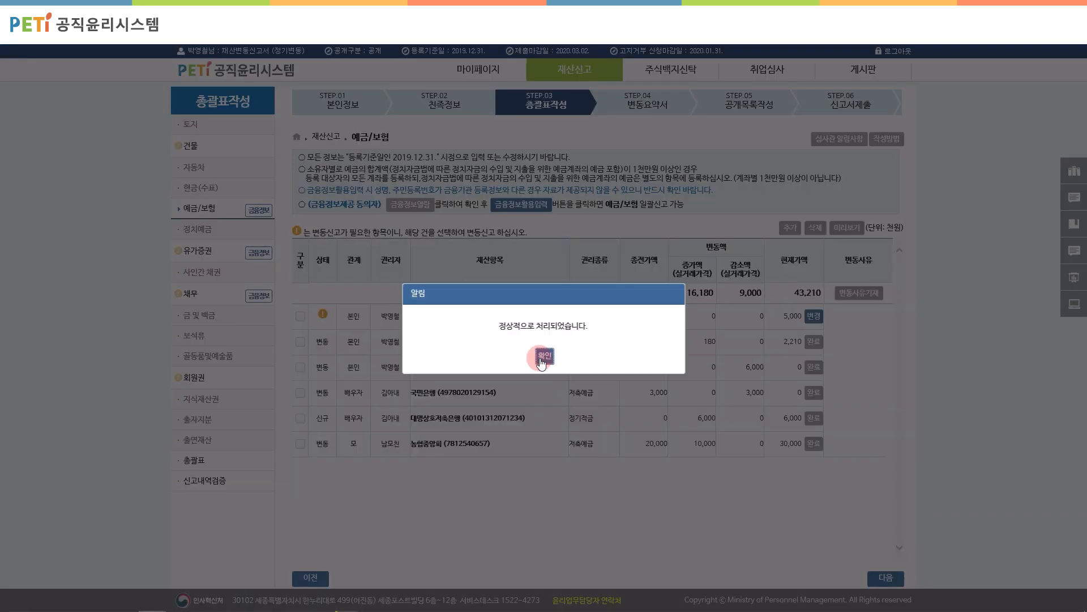
pyautogui.click(543, 357)
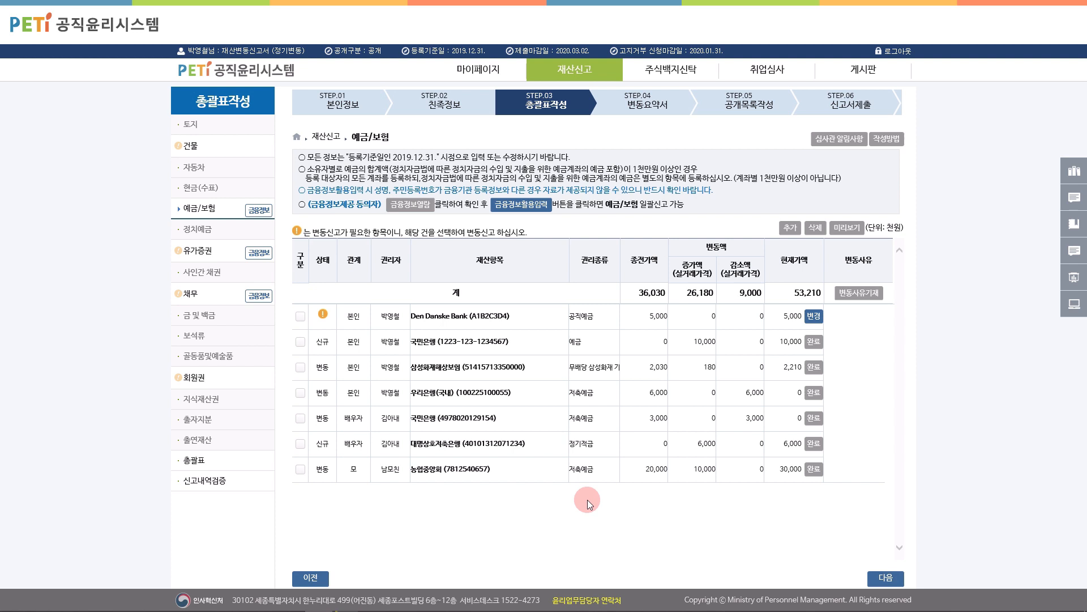
# Step: Mark the 삼성화재해상보험 policy as 해약 so its 2,030 holding drops to 0 천원, and save
pyautogui.click(500, 370)
pyautogui.click(296, 372)
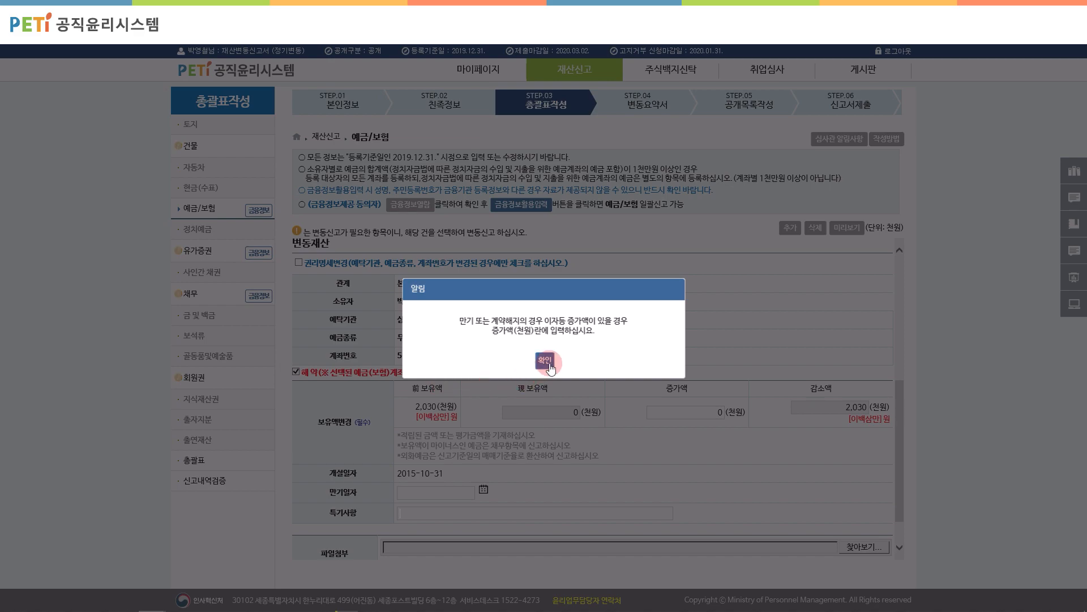
pyautogui.click(545, 360)
pyautogui.scroll(-1, 358, 429)
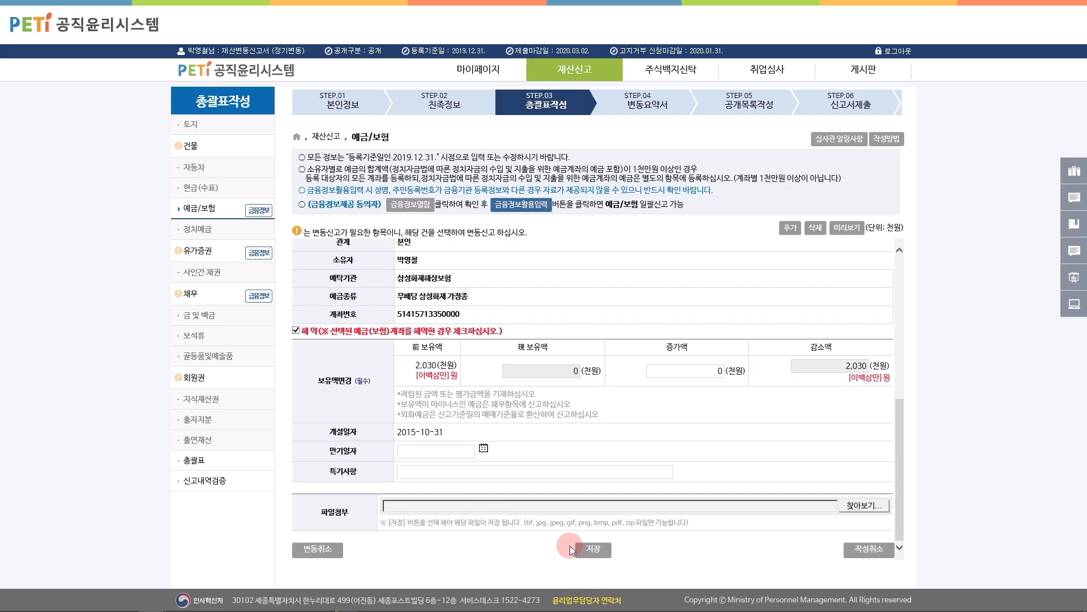
pyautogui.click(591, 549)
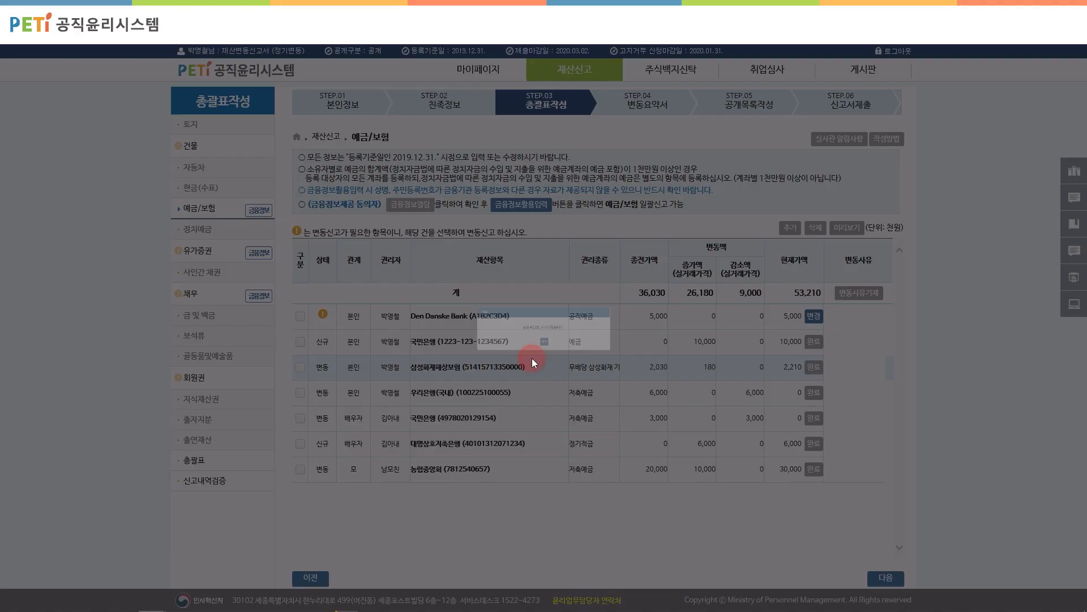
pyautogui.click(546, 359)
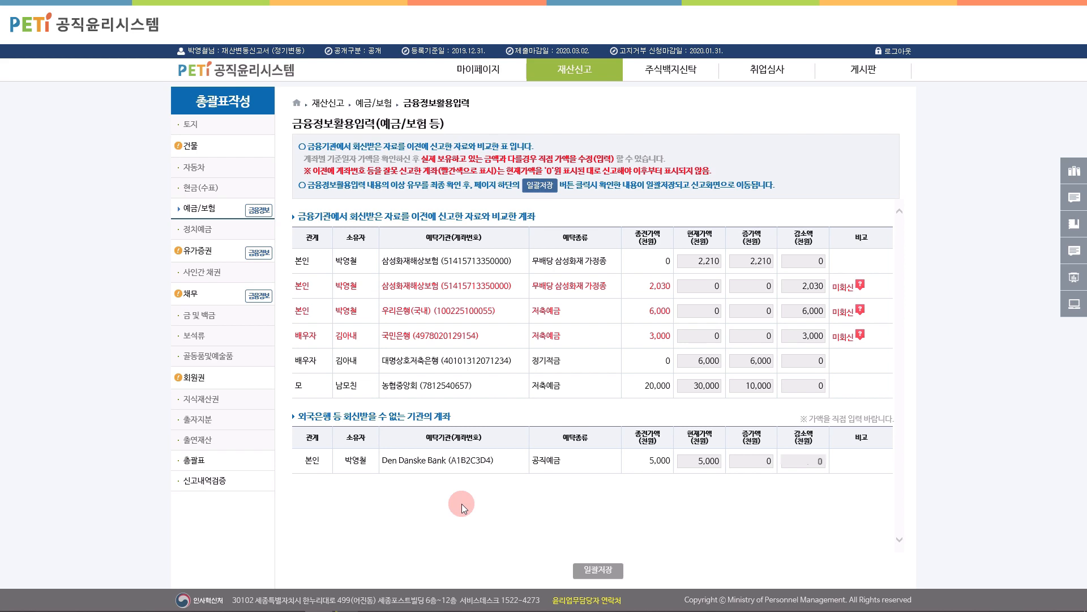
# Step: Save the Den Danske Bank deposit unchanged at 5,000 천원
pyautogui.click(514, 323)
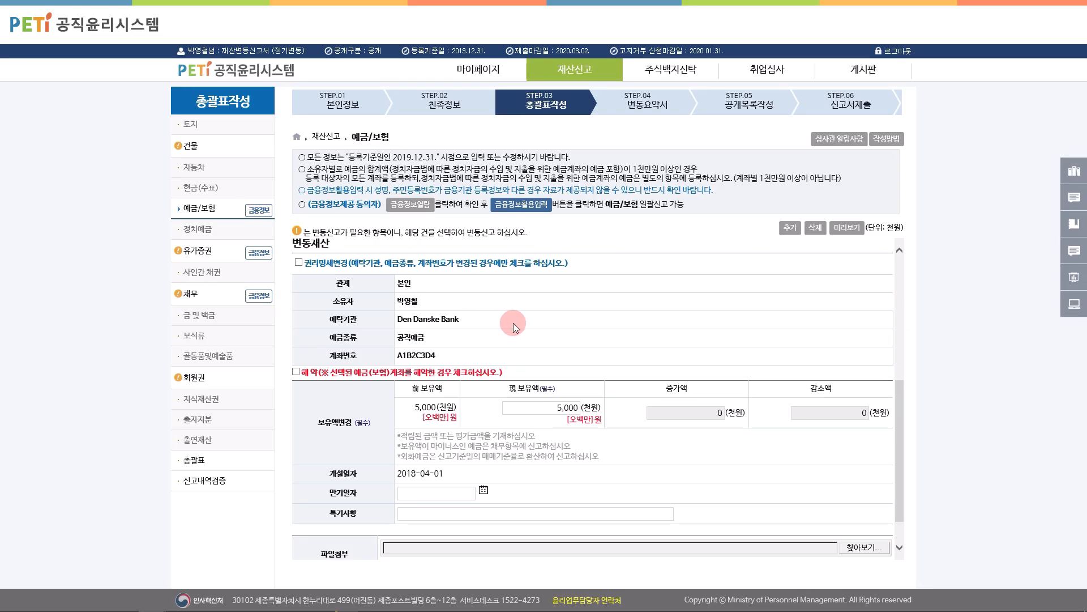
pyautogui.scroll(-2, 513, 322)
pyautogui.click(570, 549)
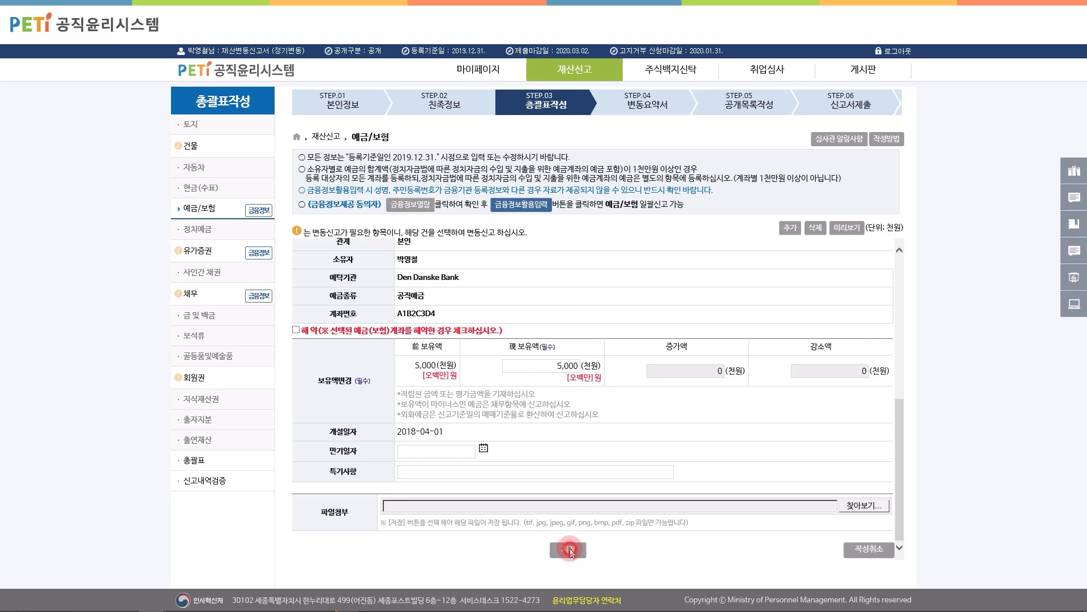
pyautogui.click(533, 357)
pyautogui.click(535, 358)
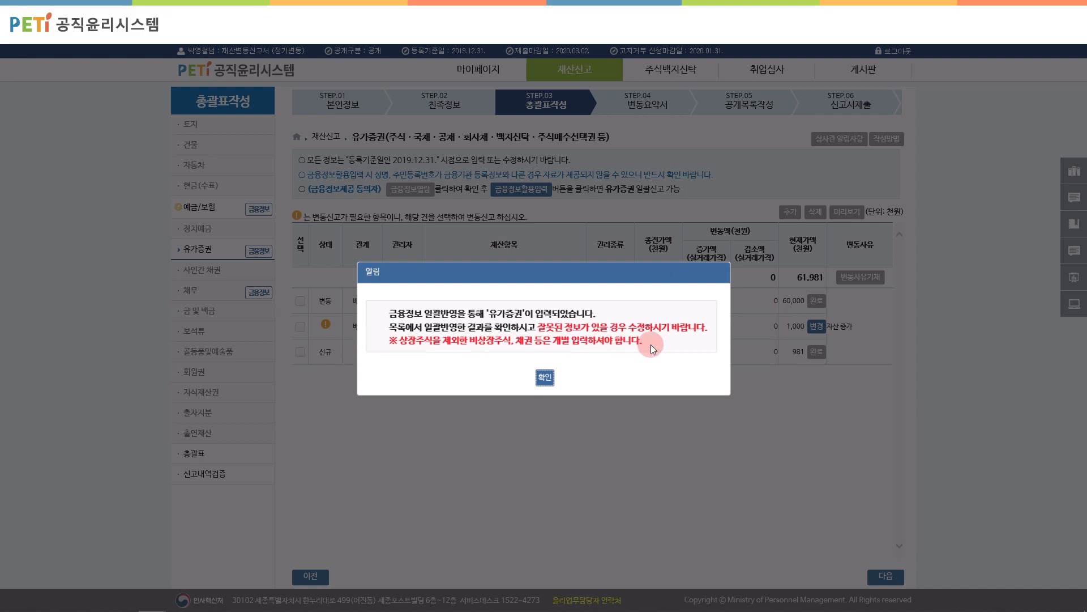
# Step: Import the financial-institution securities data, bringing securities to 61,000 천원
pyautogui.click(545, 377)
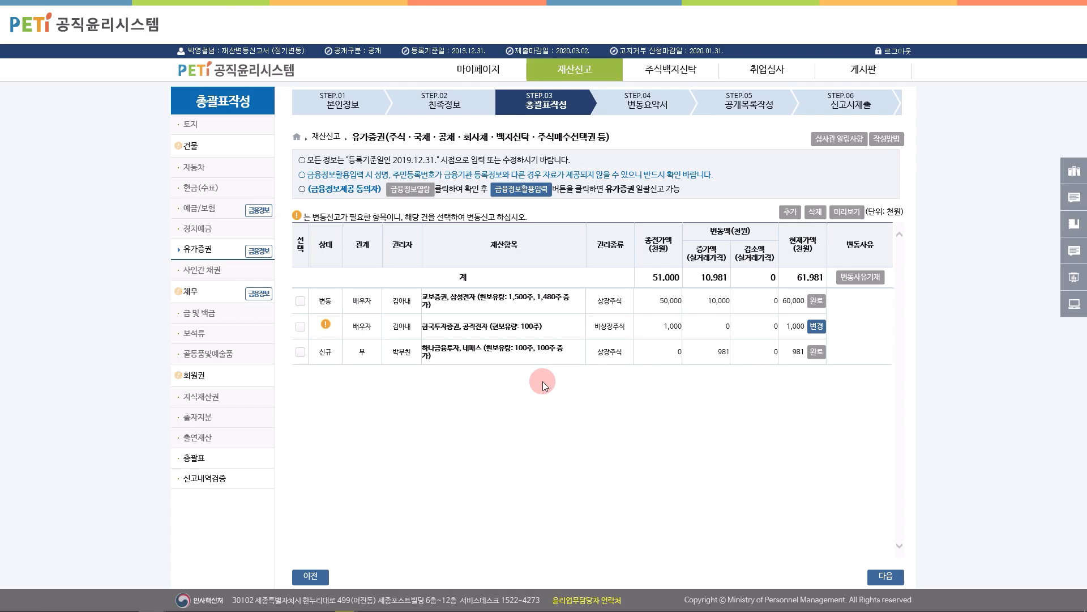
pyautogui.click(522, 190)
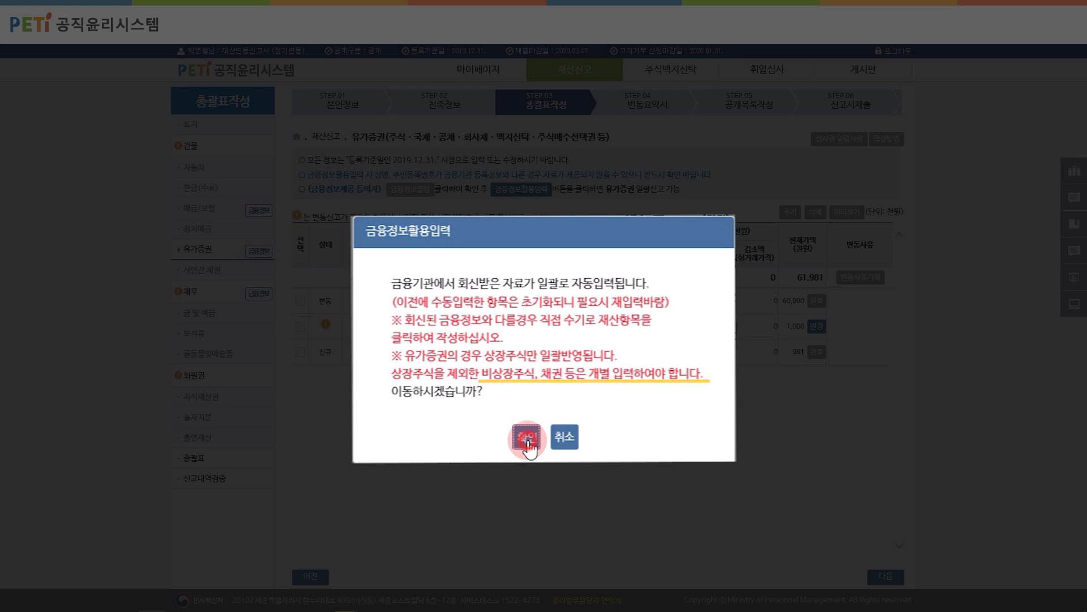
pyautogui.click(527, 439)
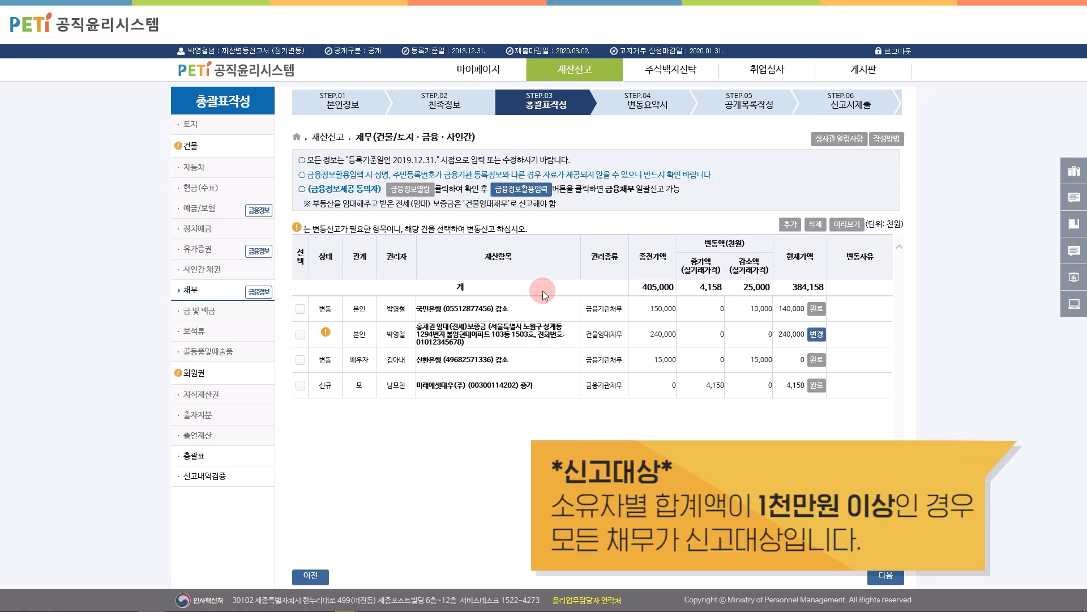
# Step: Bulk-save the institution-reported debts, lowering the spouse's 신한은행 loan by 15,000 to 0 천원
pyautogui.click(540, 194)
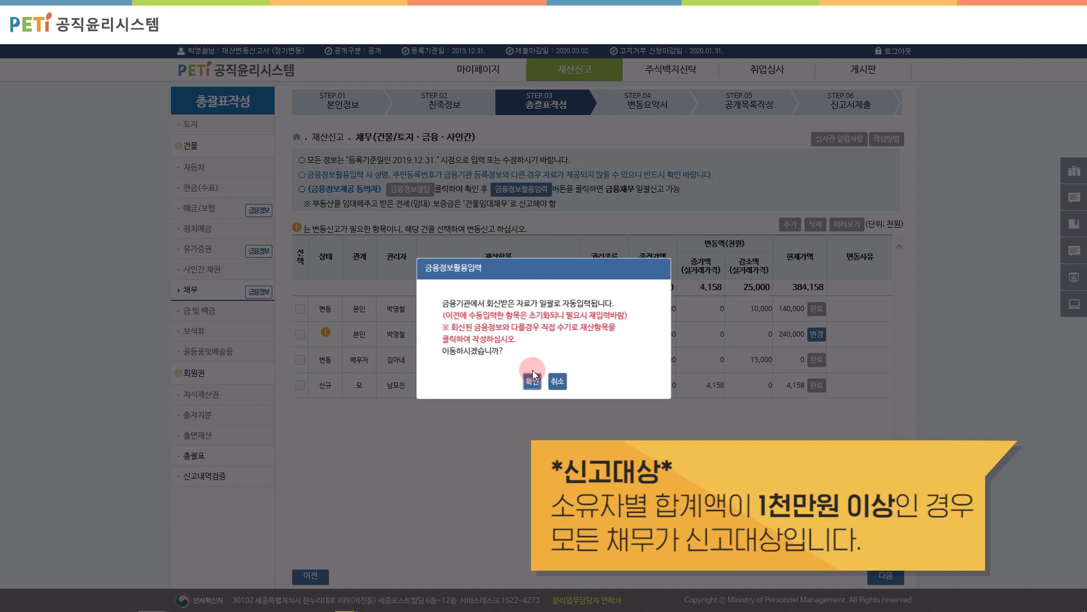
pyautogui.click(532, 383)
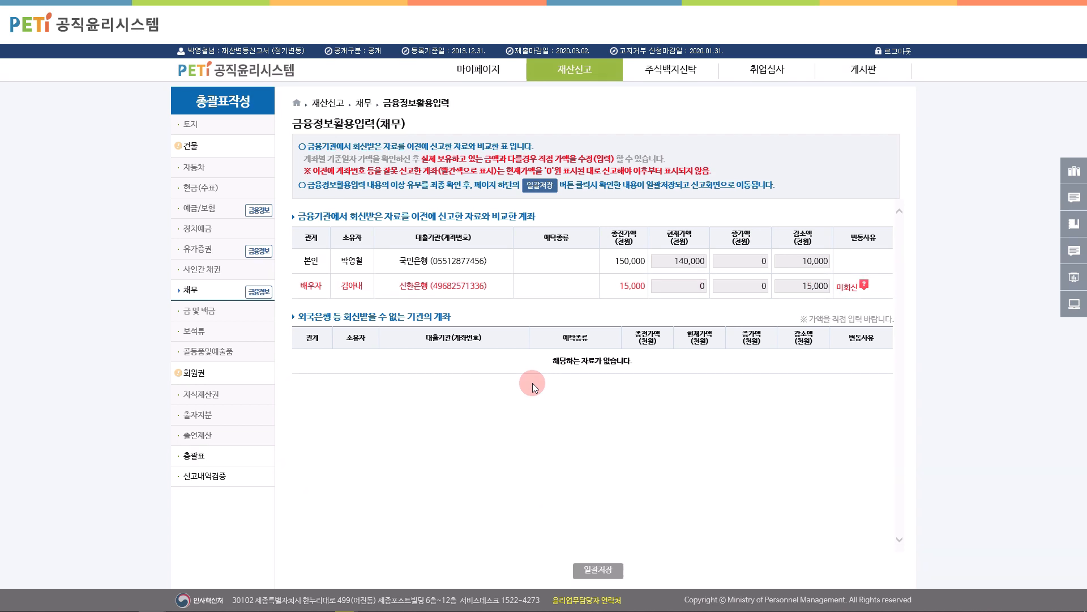
pyautogui.click(600, 570)
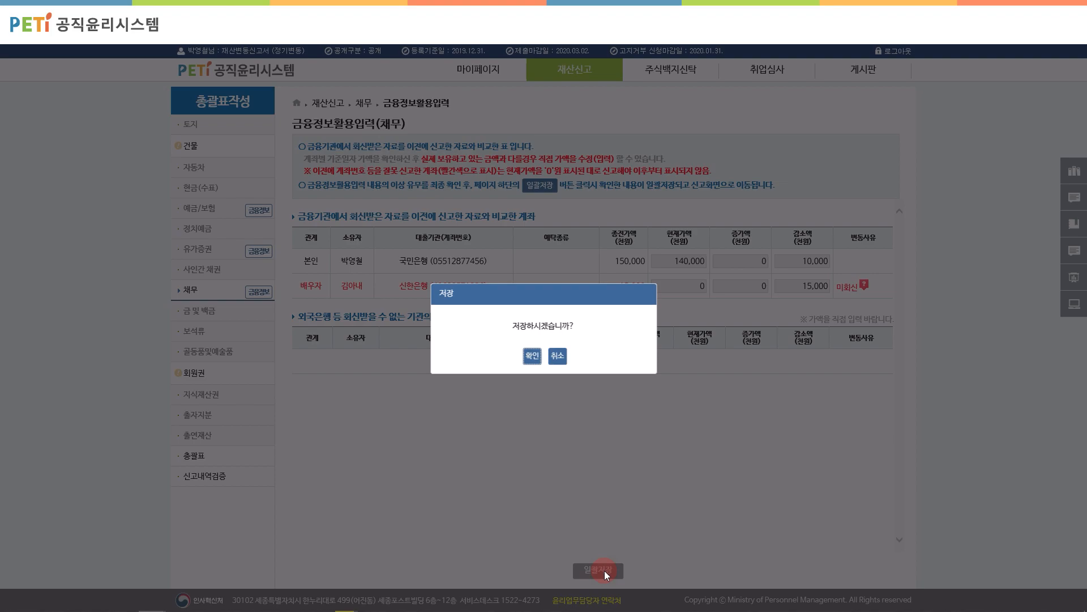
pyautogui.click(532, 356)
pyautogui.click(544, 370)
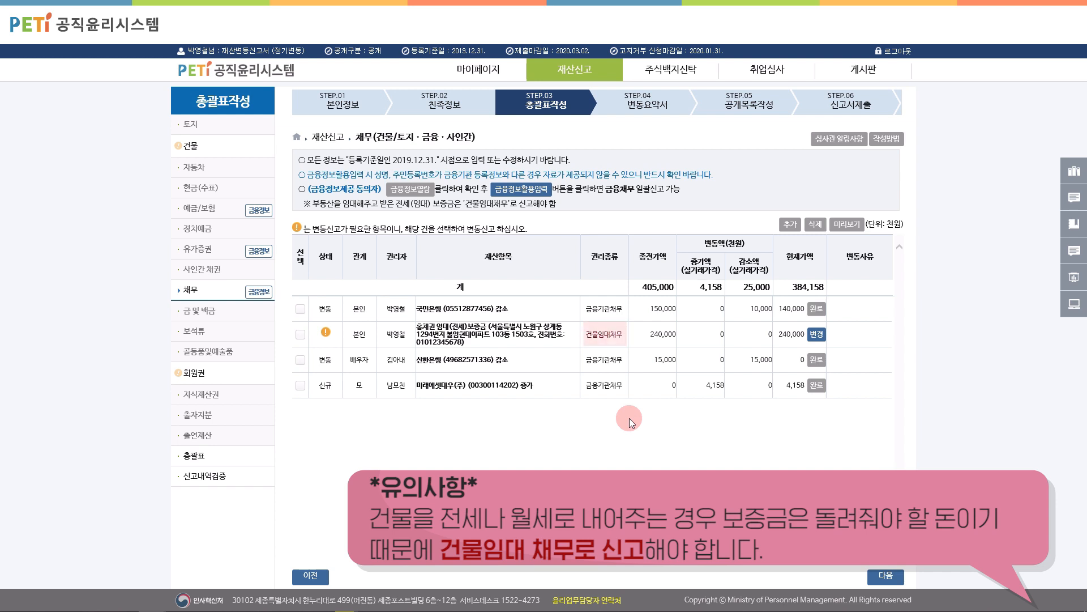
# Step: Save the 240,000 천원 건물임대채무 lease-deposit debt so it shows 완료
pyautogui.click(538, 330)
pyautogui.scroll(-3, 611, 345)
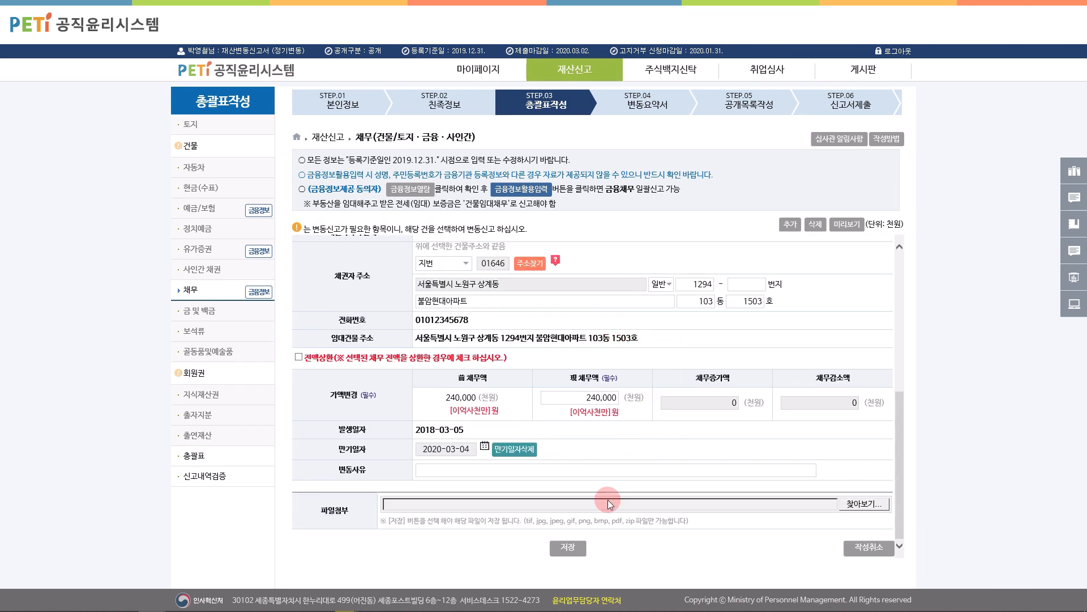
pyautogui.click(568, 547)
pyautogui.click(535, 362)
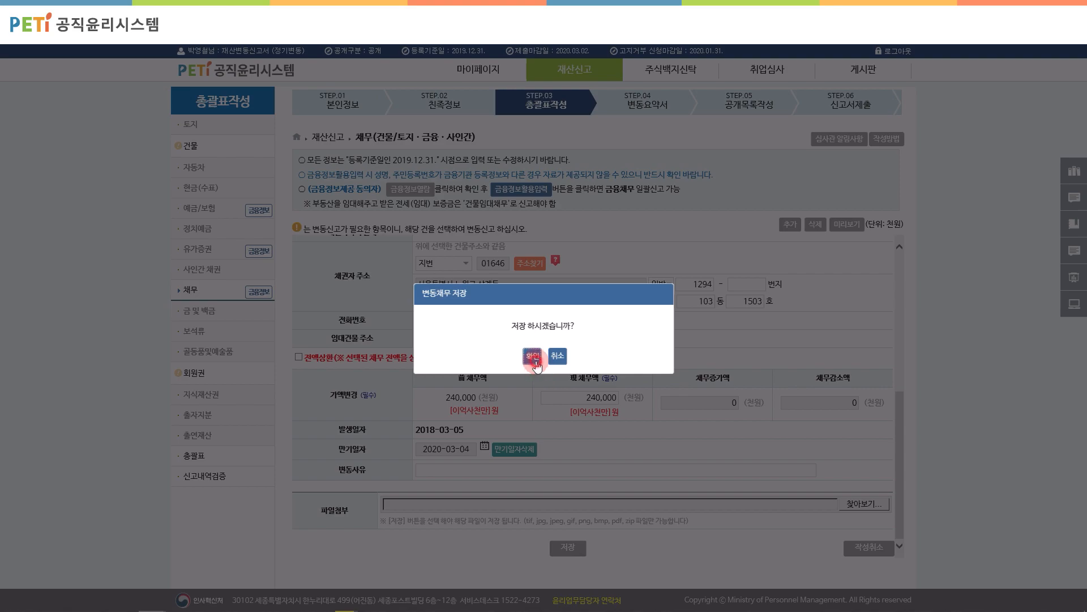
pyautogui.click(539, 360)
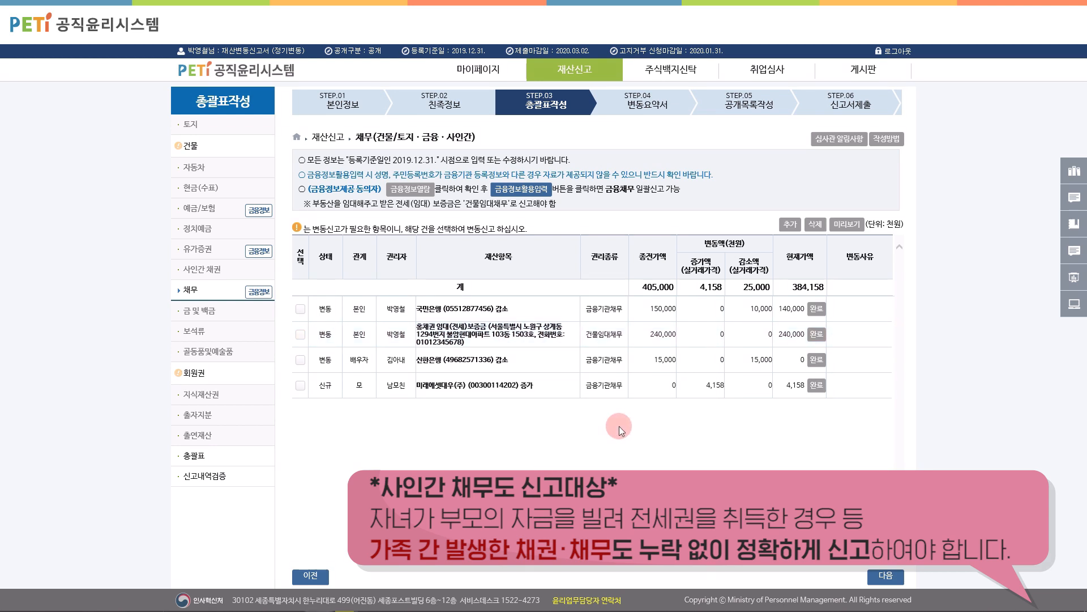
# Step: Add a 5,000 천원 사인간채무 for the declarant, taken for 전세권 취득, and save it
pyautogui.click(787, 225)
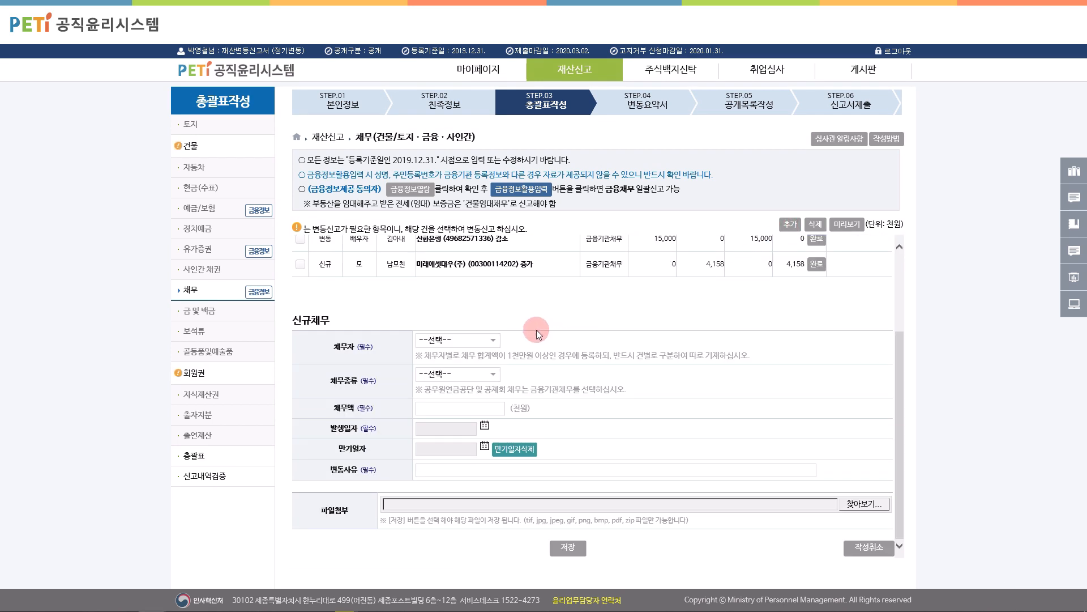
pyautogui.click(480, 341)
pyautogui.click(481, 348)
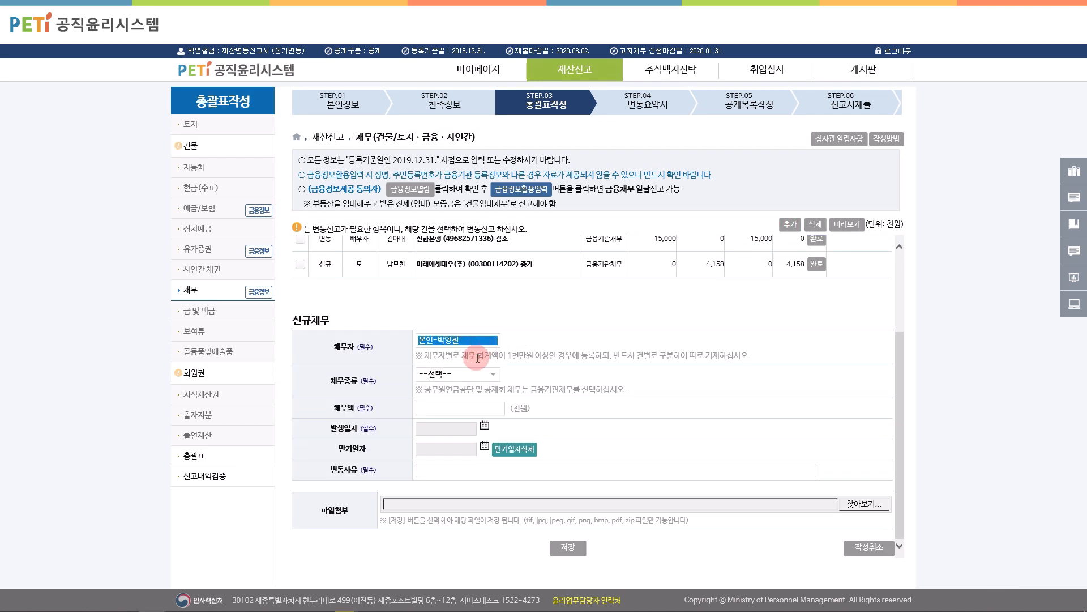
pyautogui.click(473, 375)
pyautogui.click(472, 410)
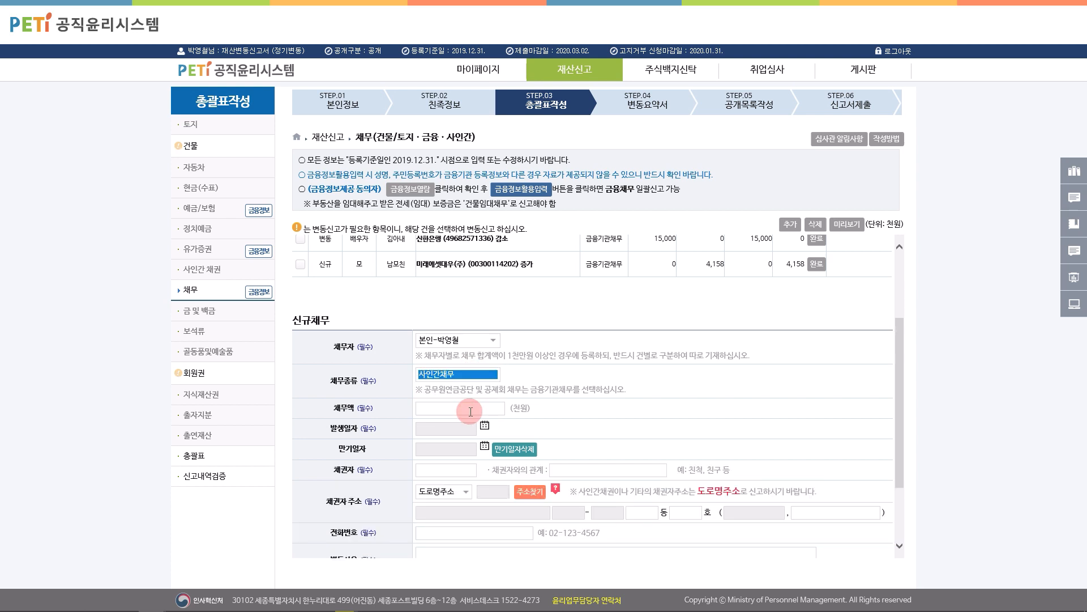
pyautogui.click(470, 412)
pyautogui.write('5000')
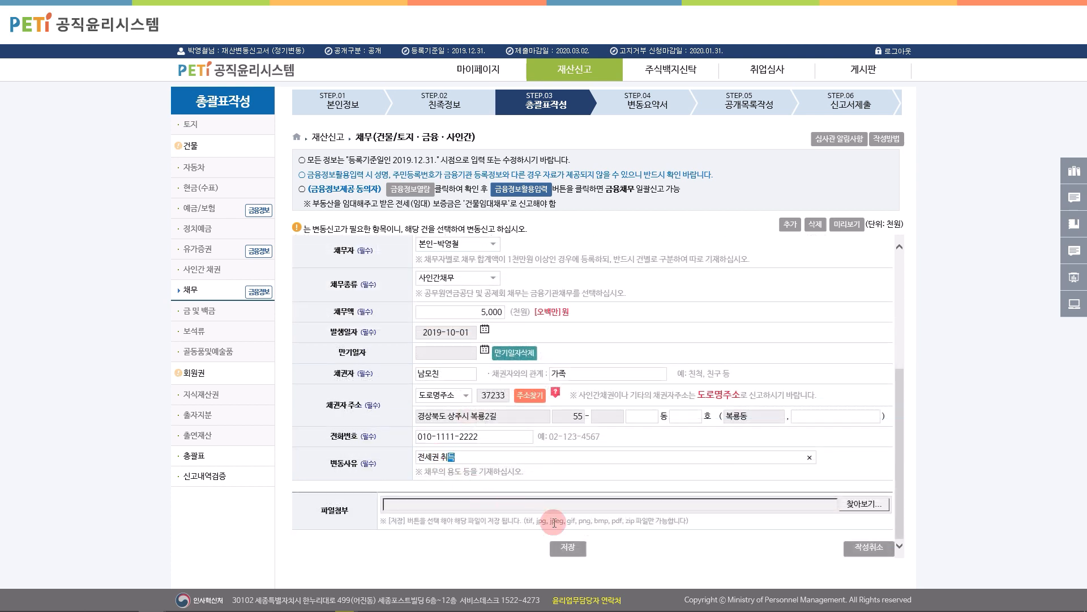
pyautogui.click(568, 547)
pyautogui.click(528, 355)
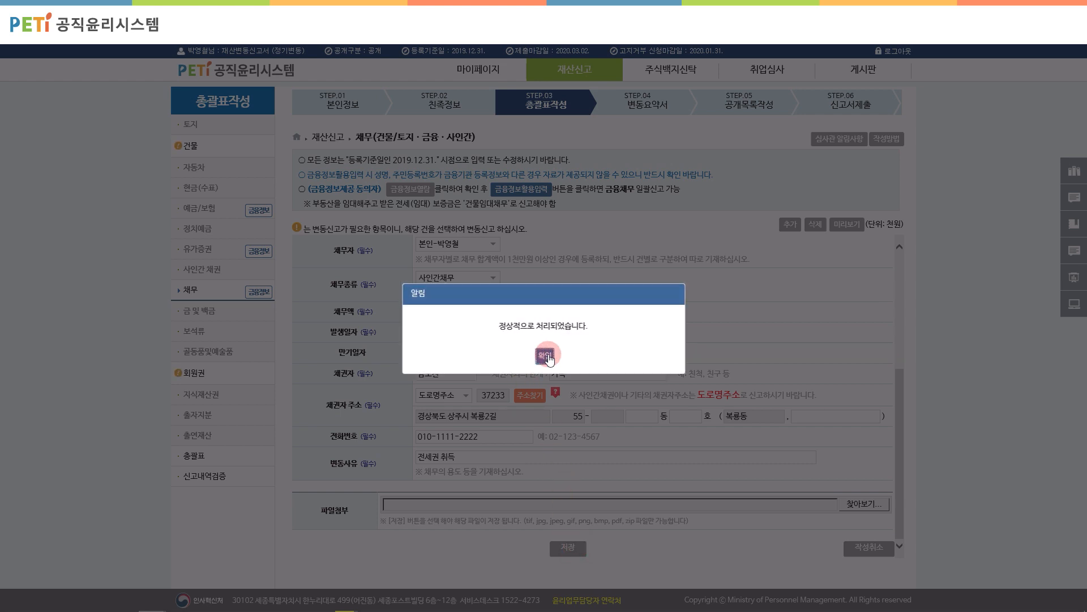
pyautogui.click(547, 357)
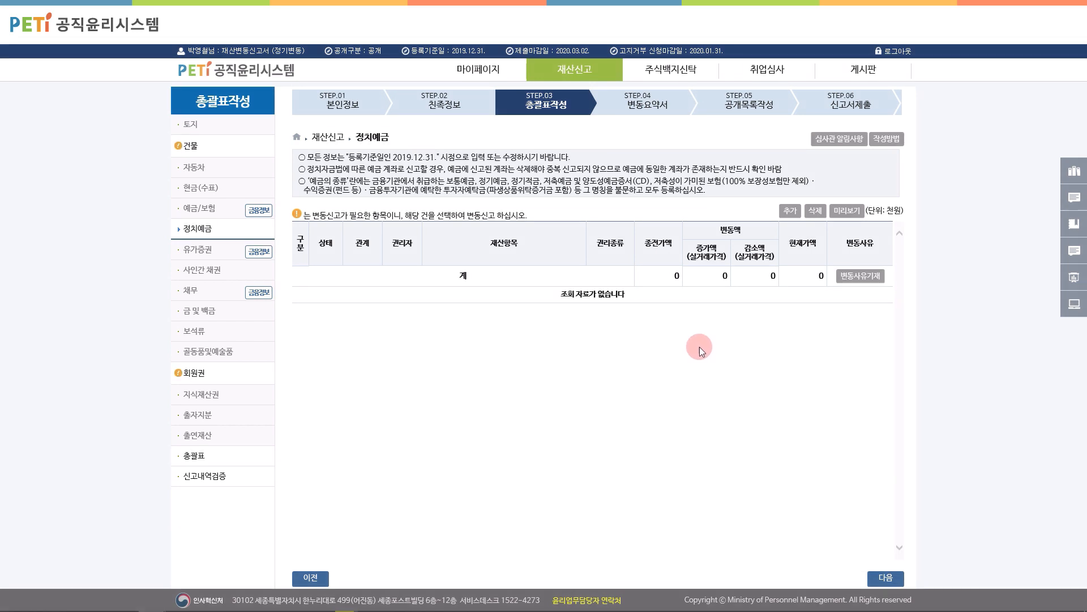
# Step: Add the declarant's 5,000 천원 보통예금 political deposit at 국민은행 and save it
pyautogui.click(790, 210)
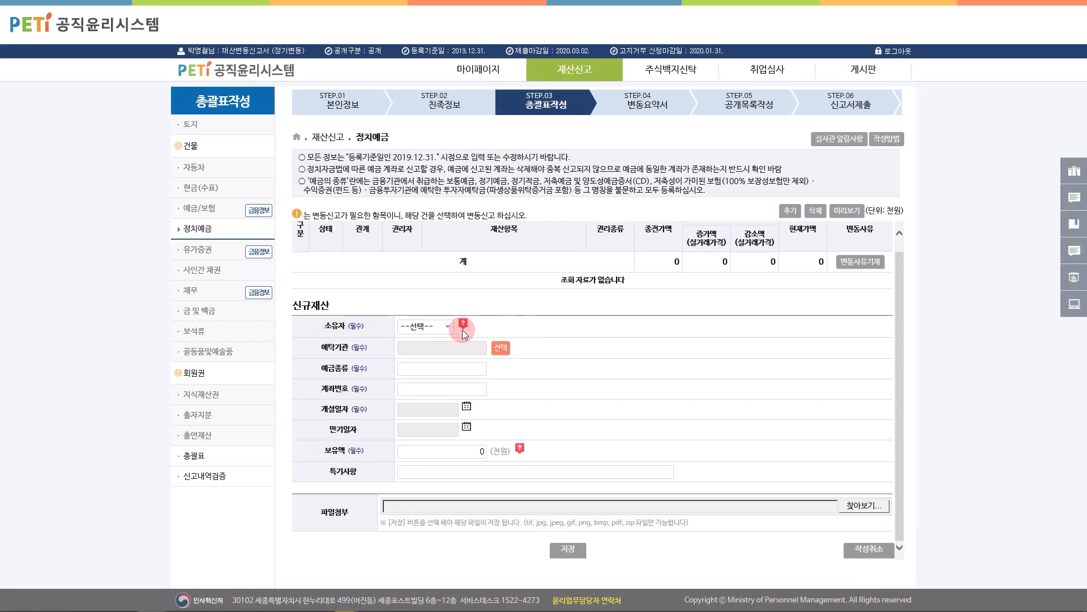
pyautogui.click(448, 326)
pyautogui.click(419, 335)
pyautogui.click(501, 347)
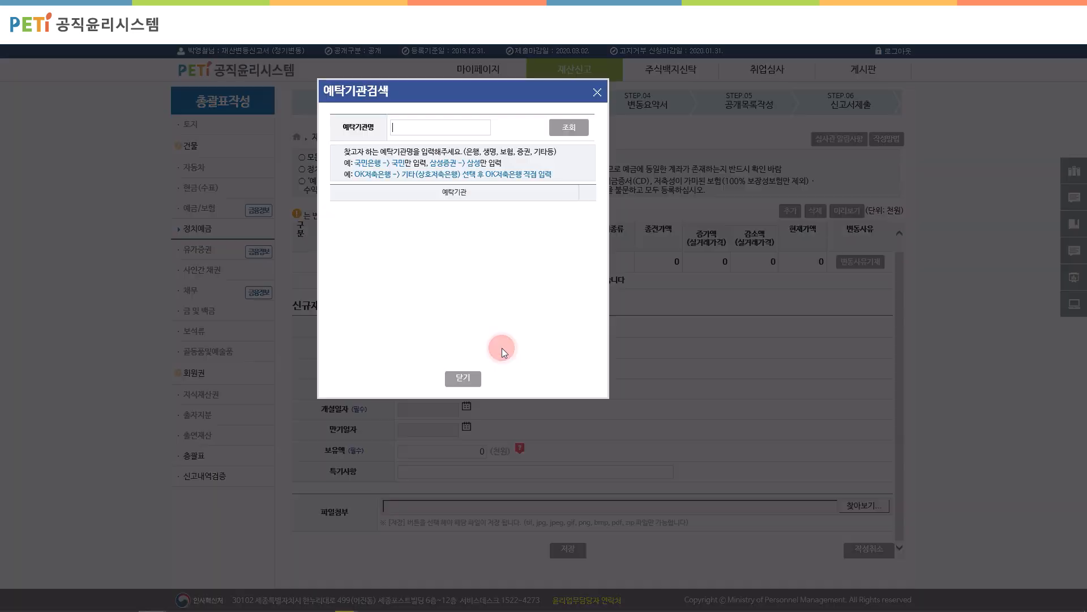
pyautogui.write('국민')
pyautogui.press('Return')
pyautogui.click(457, 208)
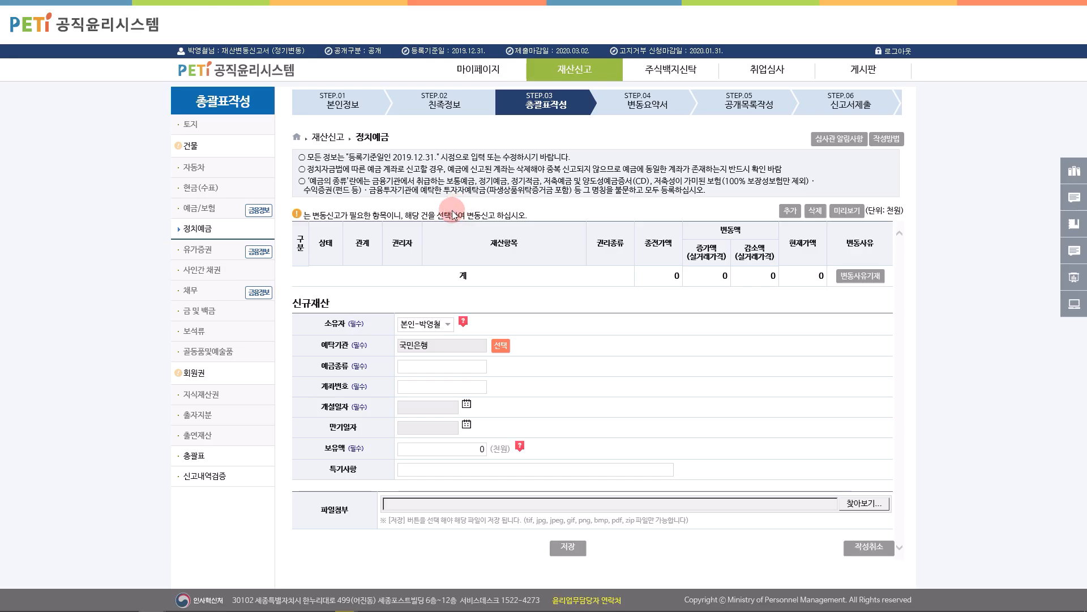
pyautogui.click(446, 366)
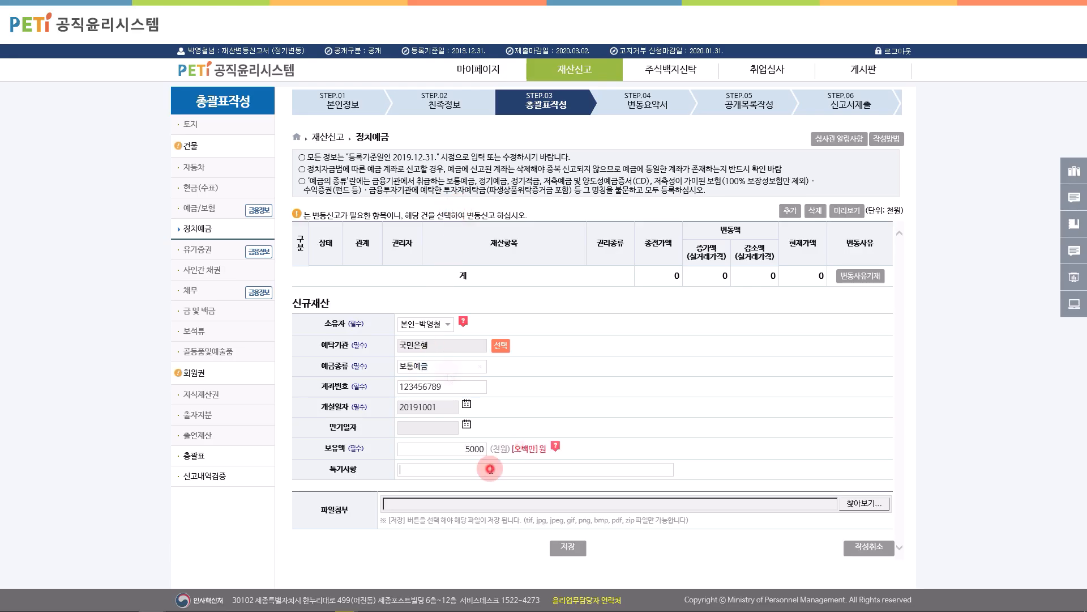
pyautogui.click(567, 544)
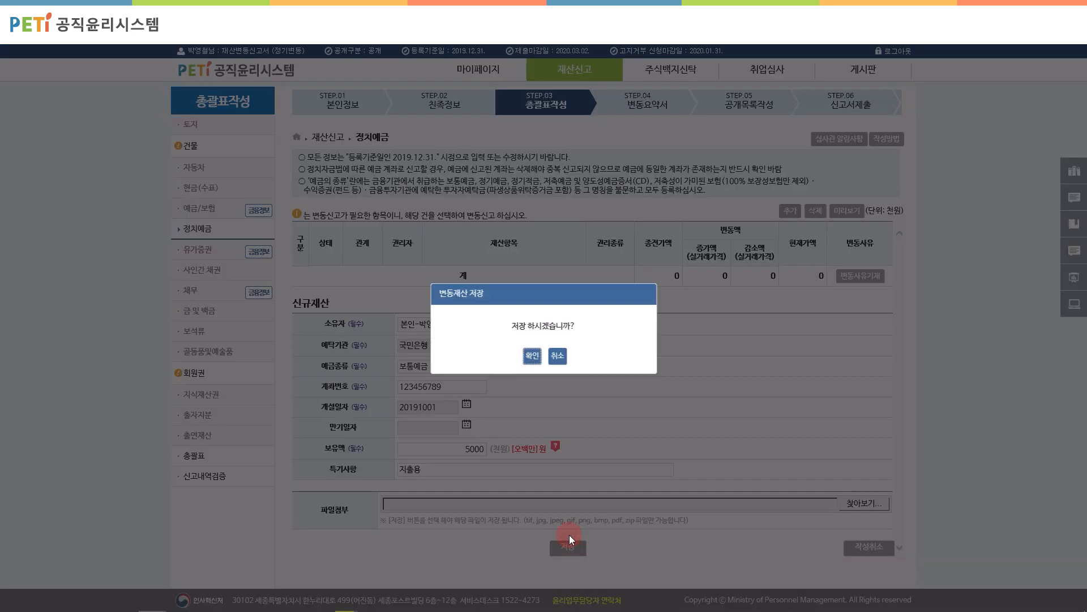
pyautogui.click(535, 356)
pyautogui.click(544, 359)
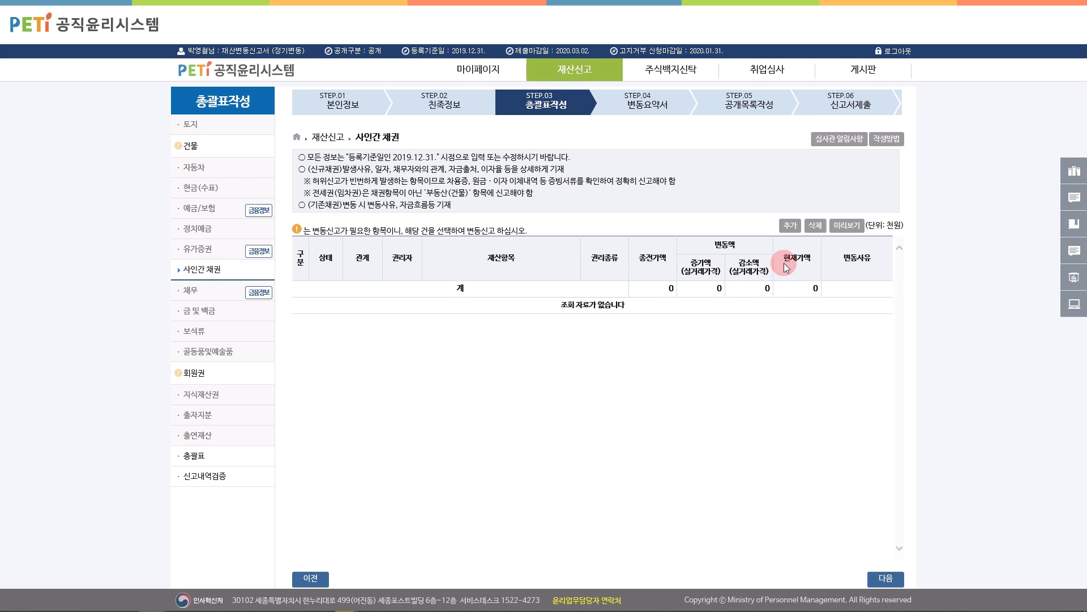
# Step: Start a new private claim entry, then abandon it without choosing a creditor
pyautogui.click(790, 225)
pyautogui.click(436, 307)
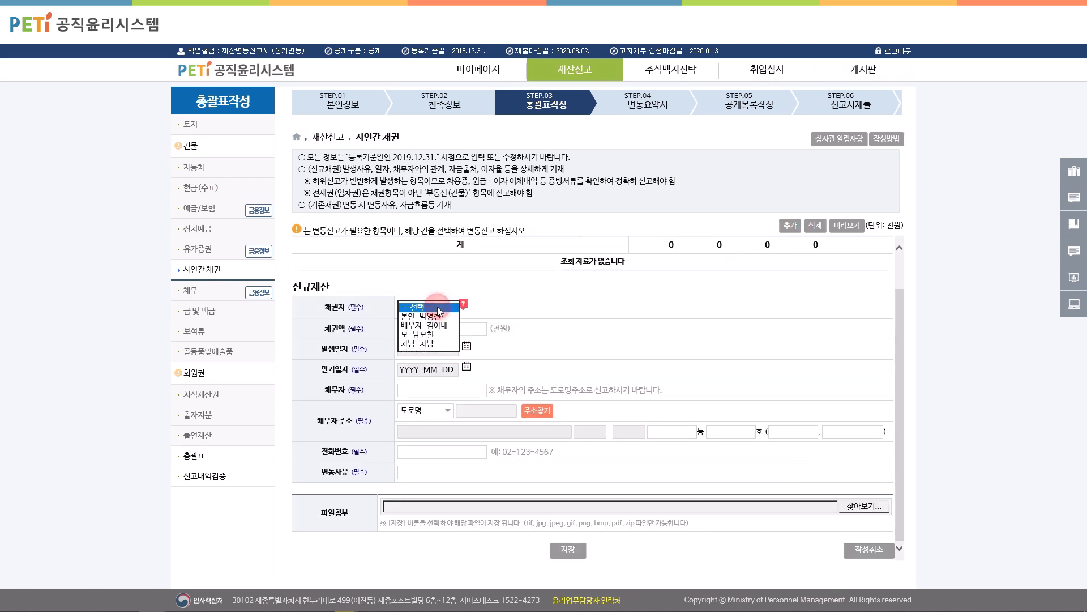
pyautogui.click(438, 309)
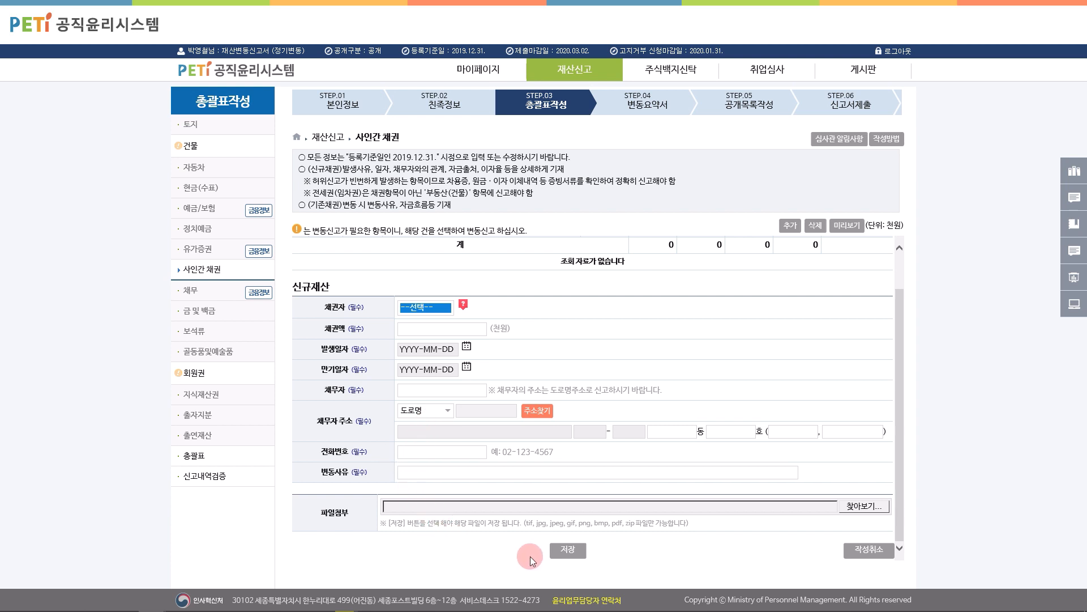
pyautogui.click(583, 560)
# Step: Add the declarant's 50,000 천원 private claim, lent for 전세권 취득, and save it
pyautogui.click(793, 230)
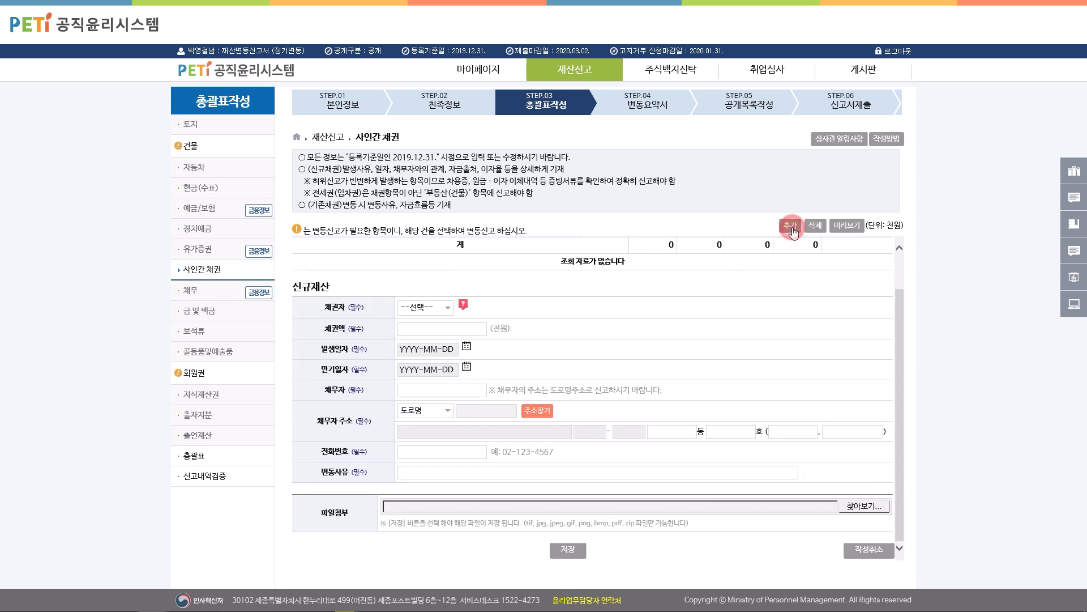
pyautogui.click(447, 307)
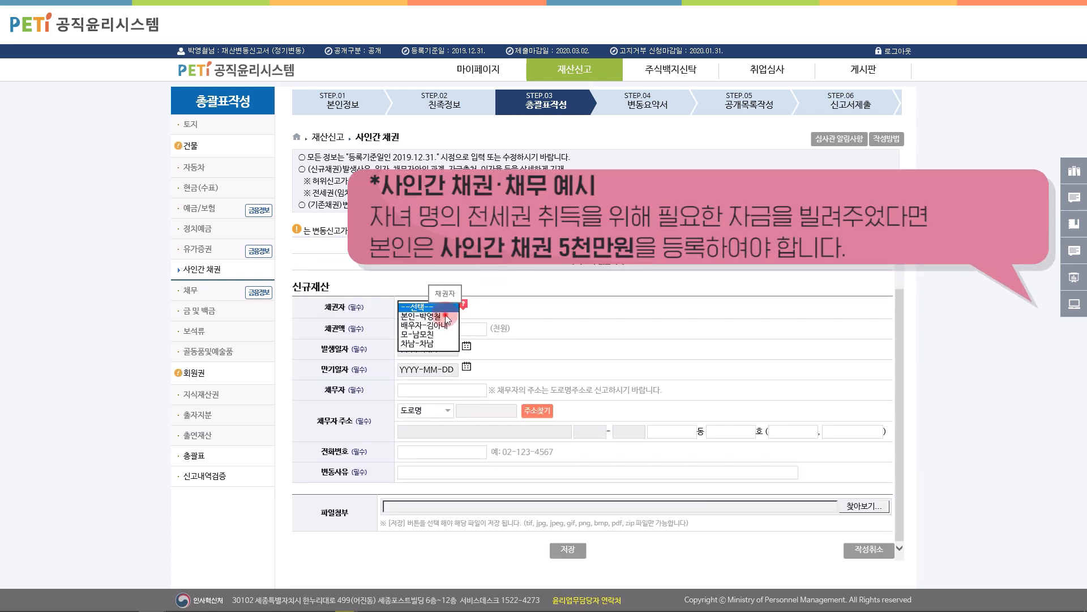
pyautogui.click(444, 316)
pyautogui.click(445, 328)
pyautogui.write('50,000')
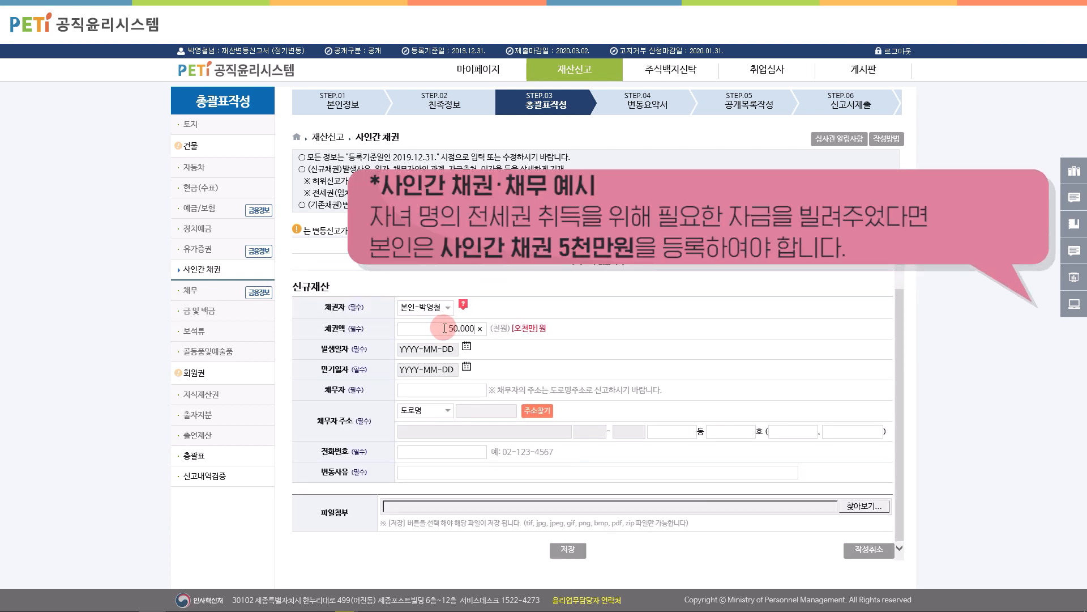
pyautogui.write('0')
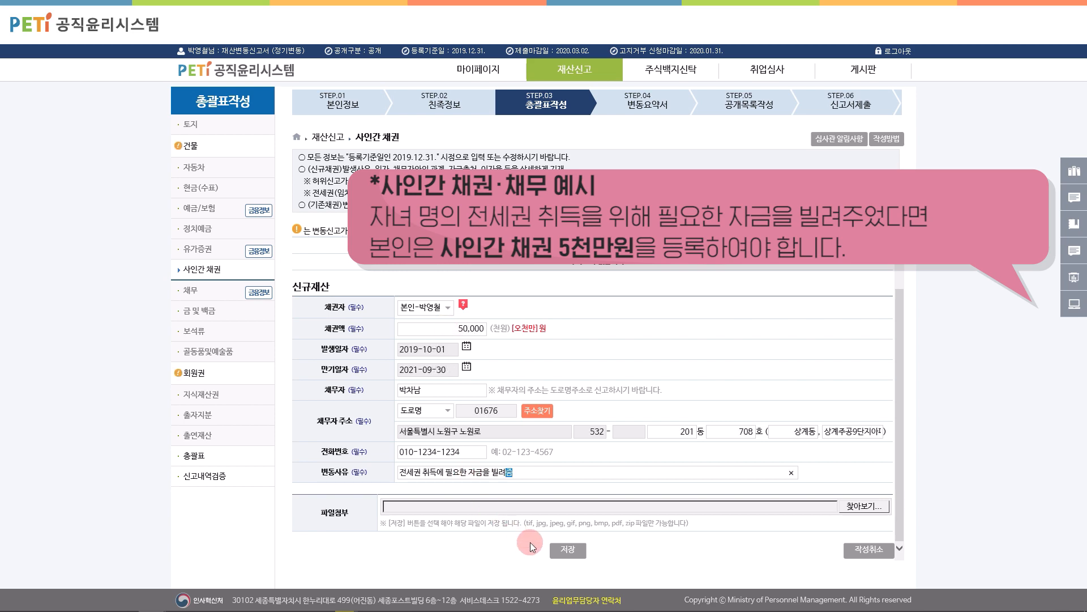
pyautogui.click(564, 547)
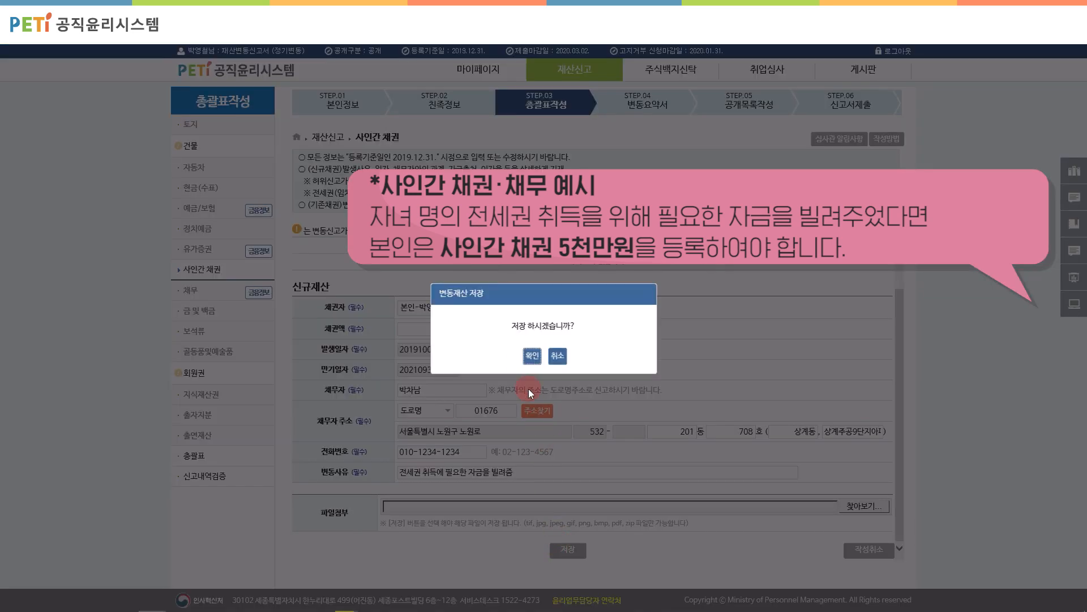
pyautogui.click(533, 356)
pyautogui.click(545, 356)
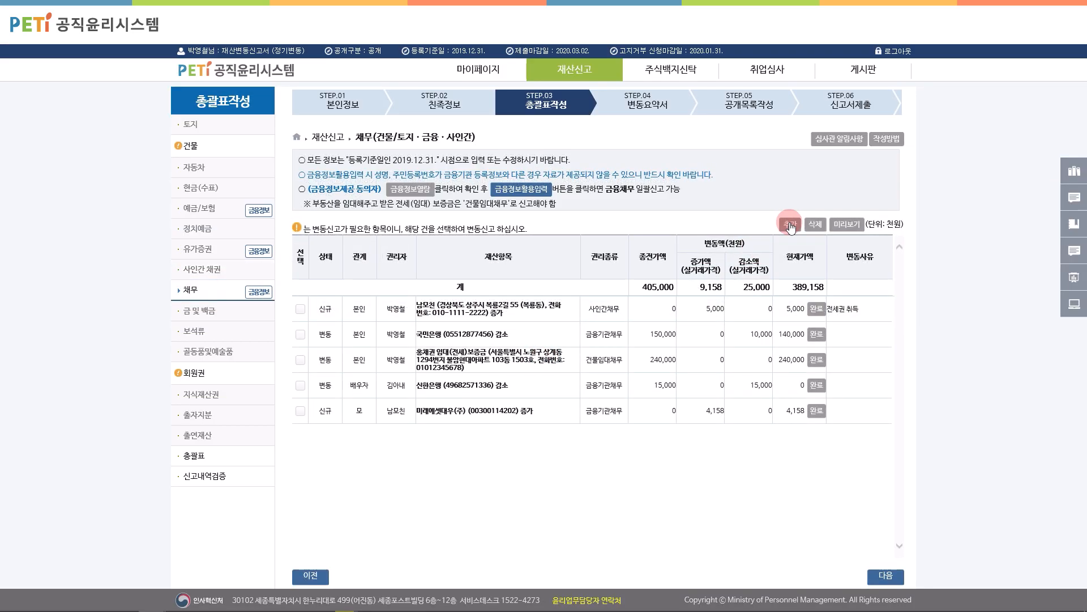
# Step: Add the second son's 50,000 천원 사인간채무 with reason '자금을 빌림' for 전세권 취득, and save
pyautogui.click(791, 226)
pyautogui.click(453, 340)
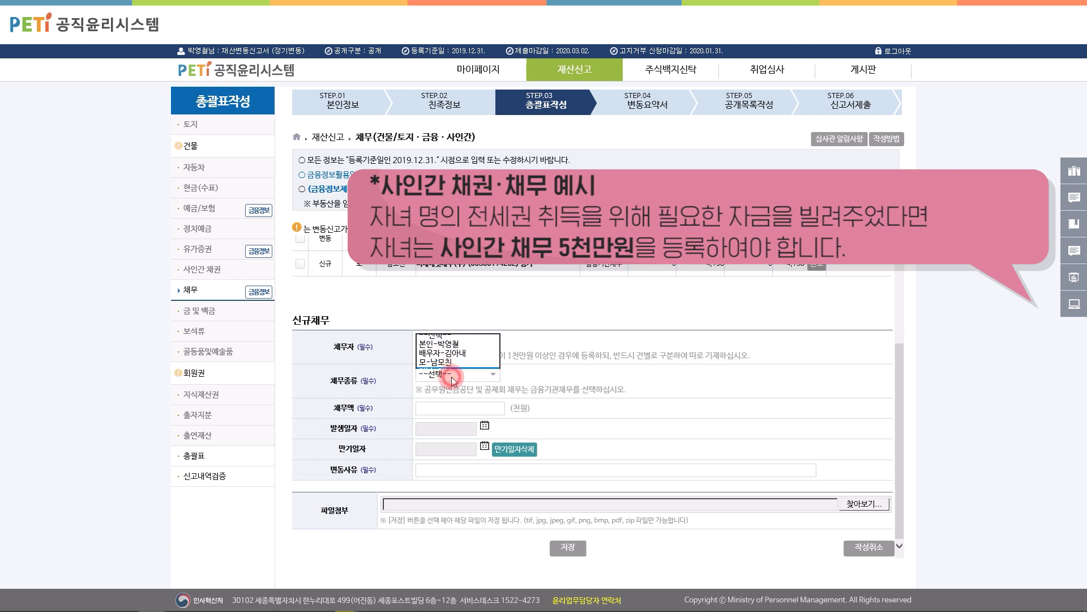
pyautogui.click(451, 374)
pyautogui.click(451, 376)
pyautogui.click(454, 411)
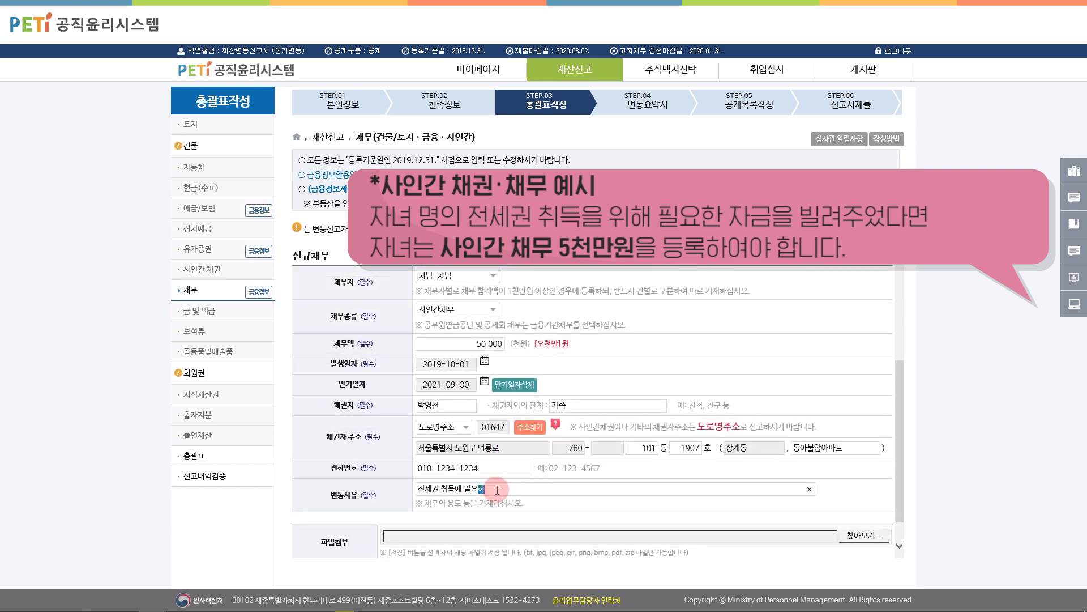
pyautogui.write('자금을 빌림')
pyautogui.scroll(-2, 695, 490)
pyautogui.click(566, 548)
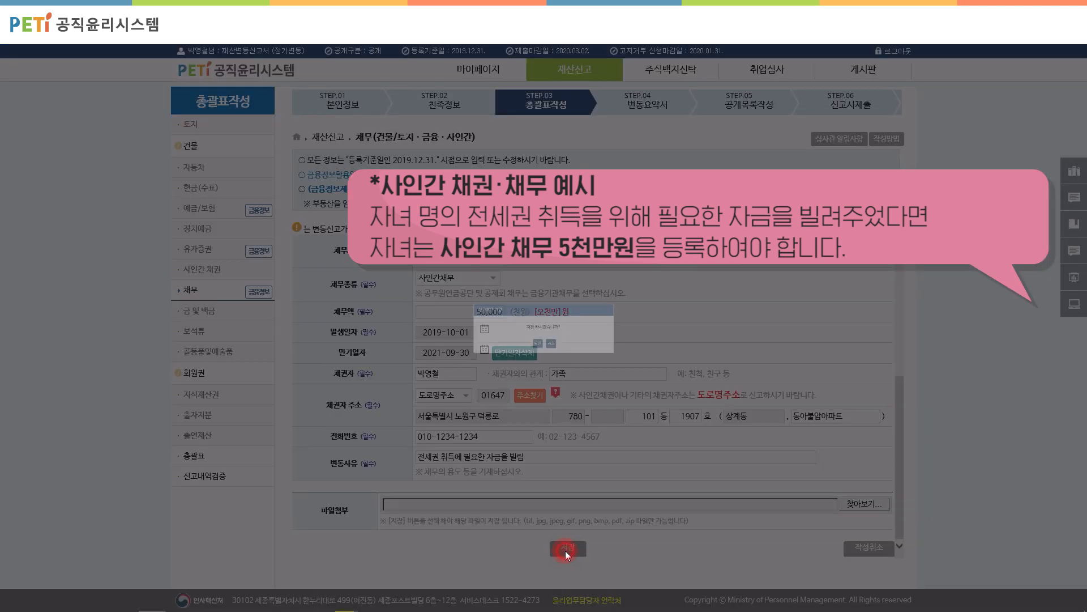
pyautogui.click(534, 356)
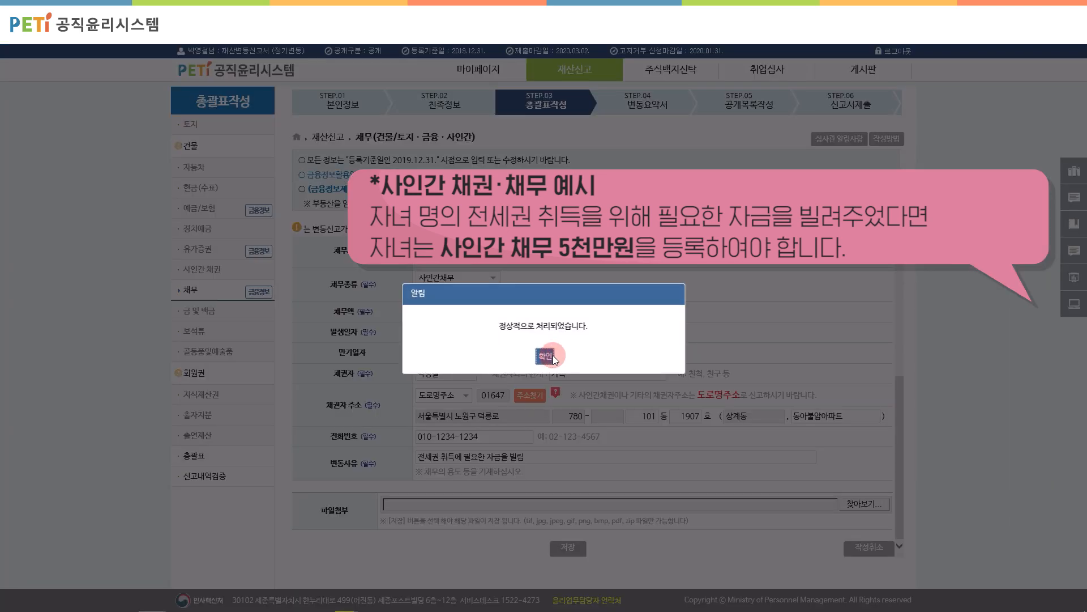
pyautogui.click(546, 355)
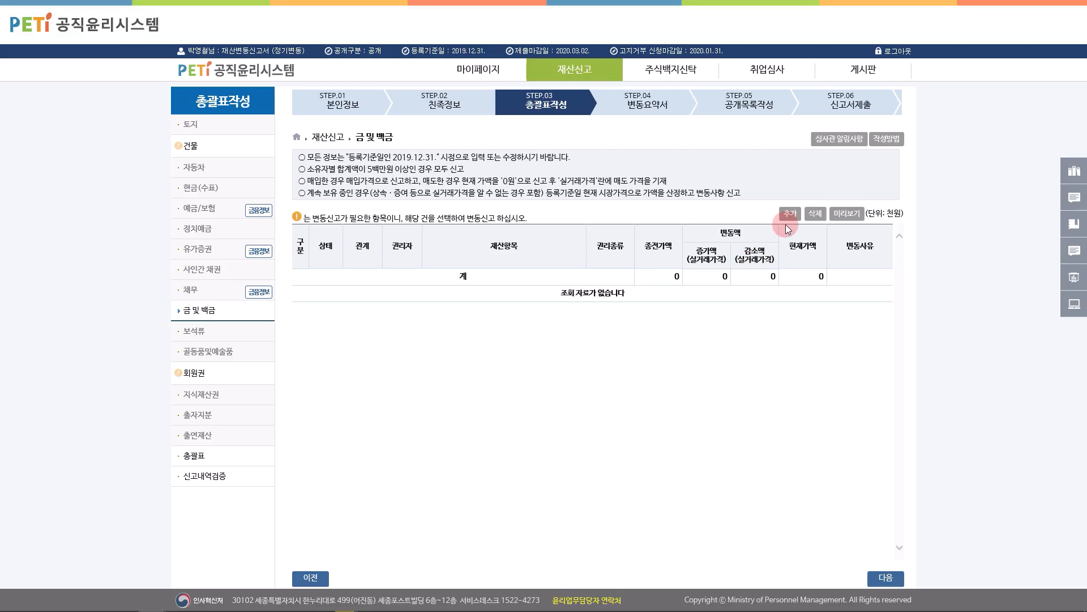
# Step: Add the spouse's purchased 금 holding of 200 g worth 11,008 천원 and save it
pyautogui.click(790, 215)
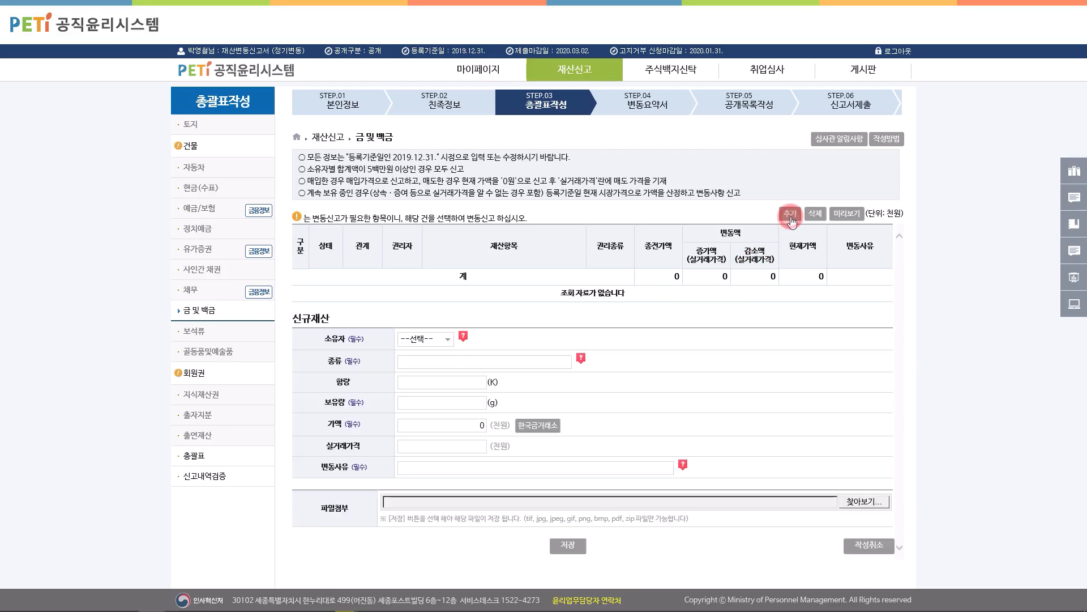
pyautogui.click(445, 338)
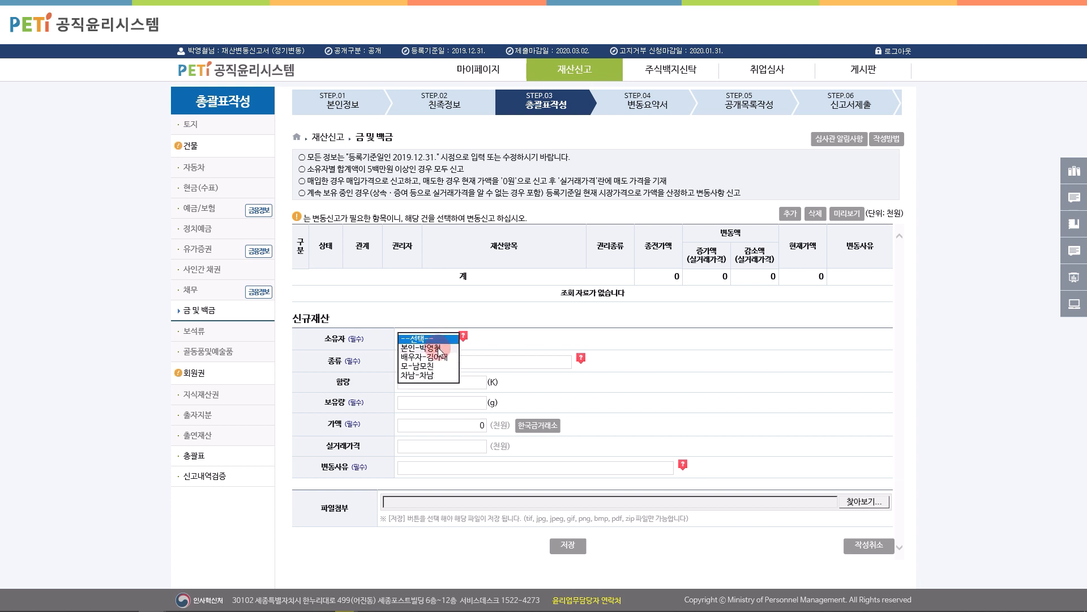
pyautogui.click(437, 357)
pyautogui.click(448, 363)
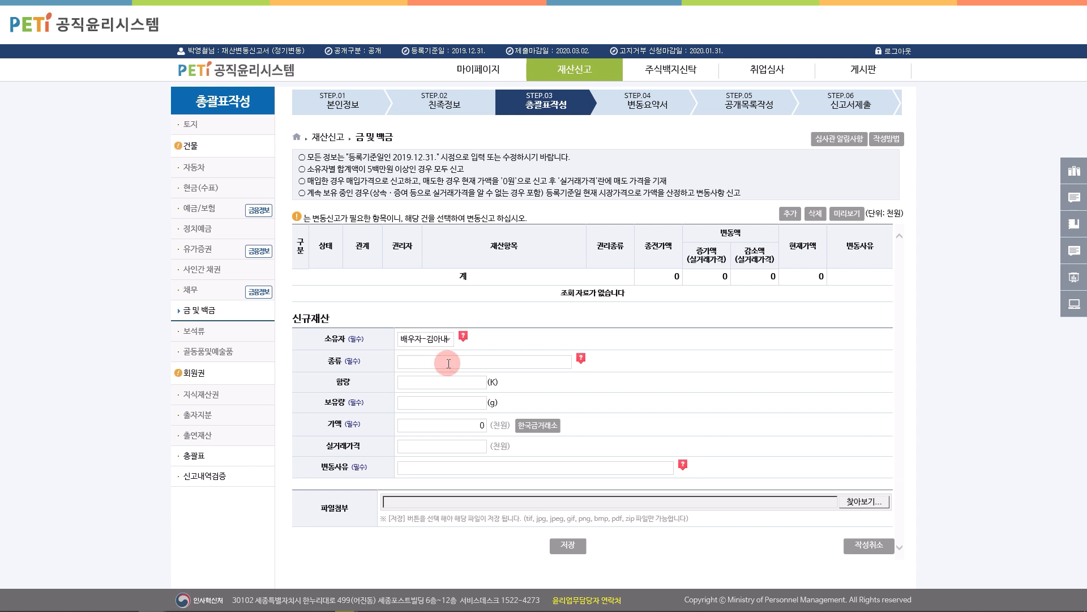
pyautogui.write('금')
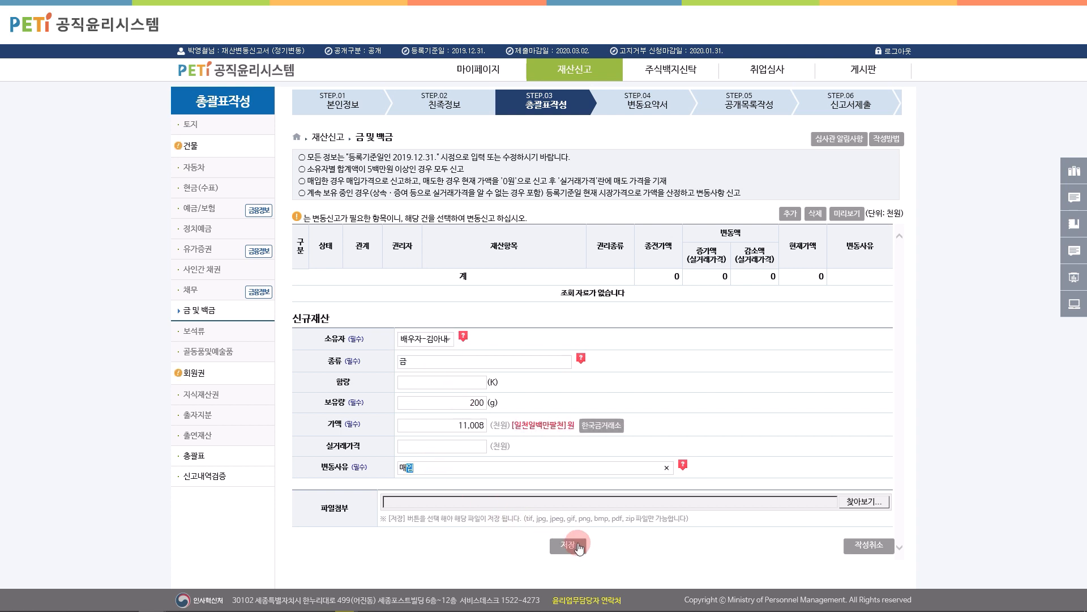
pyautogui.click(568, 545)
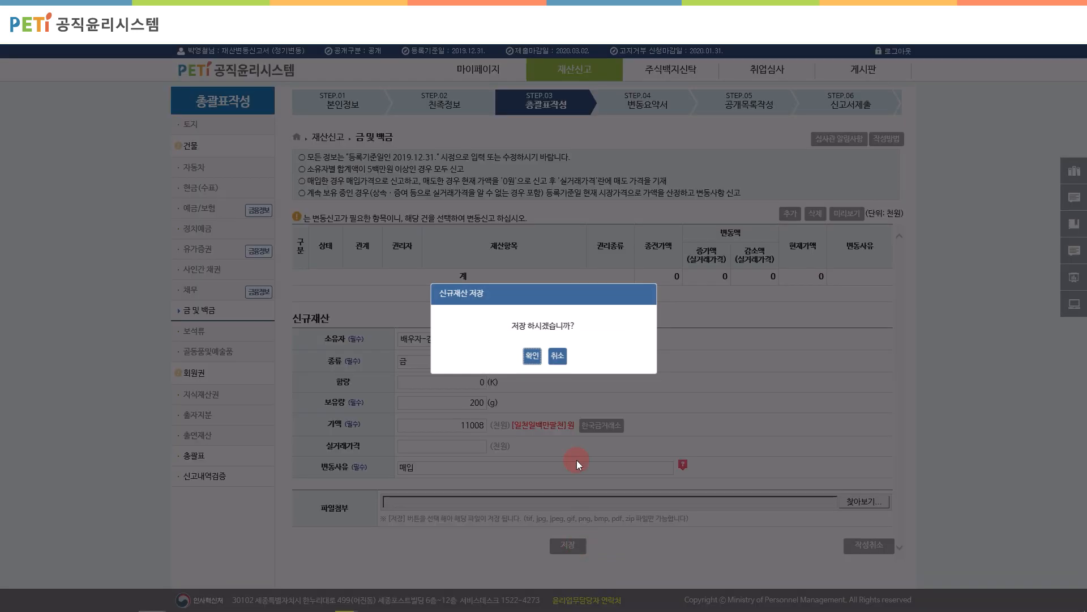
pyautogui.click(538, 357)
pyautogui.click(538, 355)
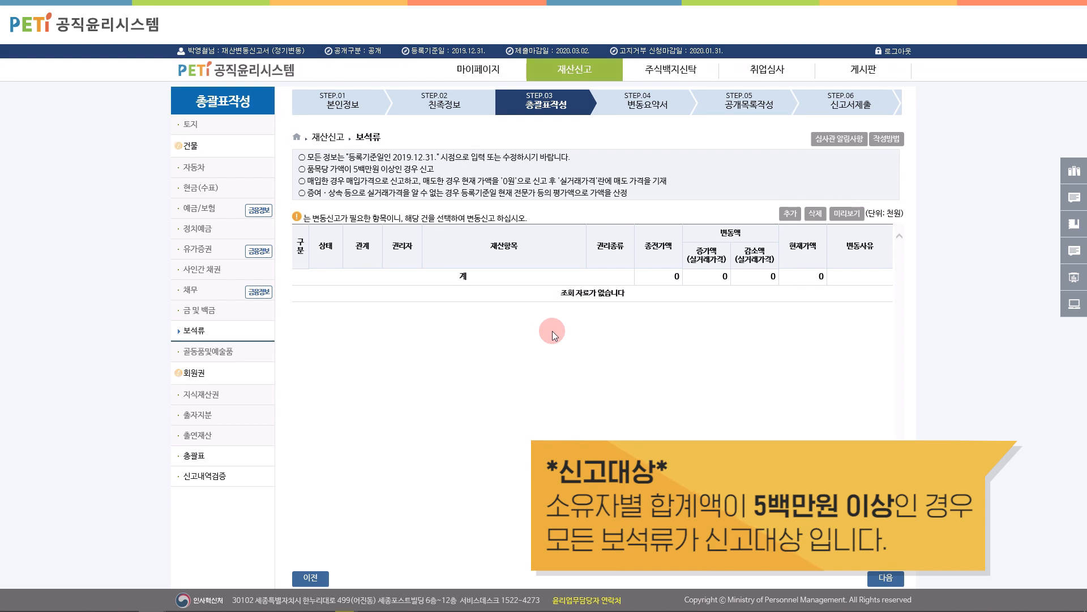
# Step: Add and save a purchased 다이아몬드 worth 6,000 thousand won, owned by 본인, under 보석류
pyautogui.click(791, 214)
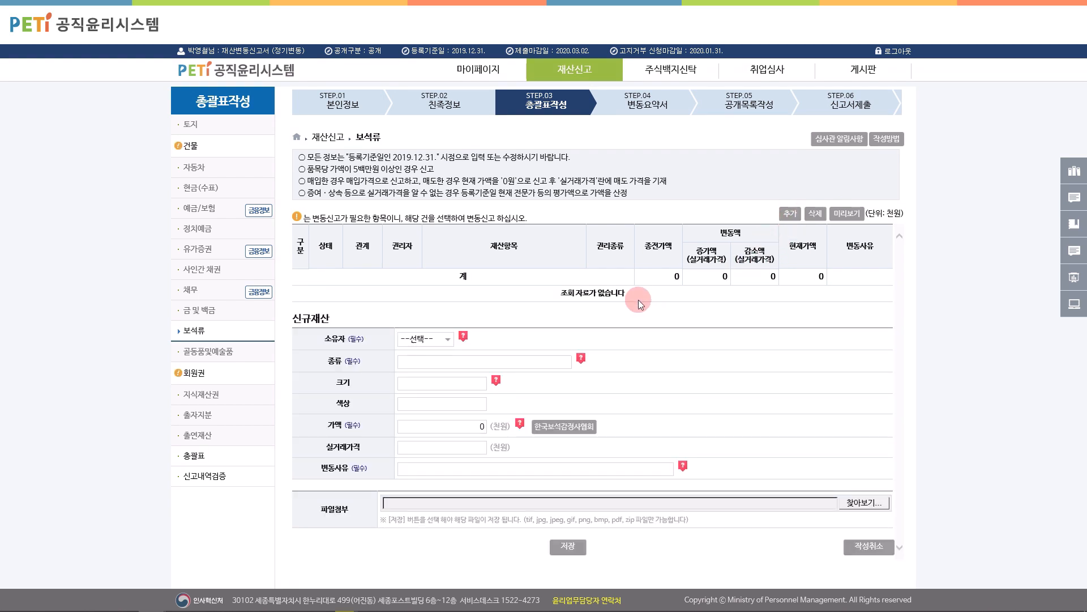
pyautogui.click(440, 339)
pyautogui.click(442, 348)
pyautogui.click(444, 365)
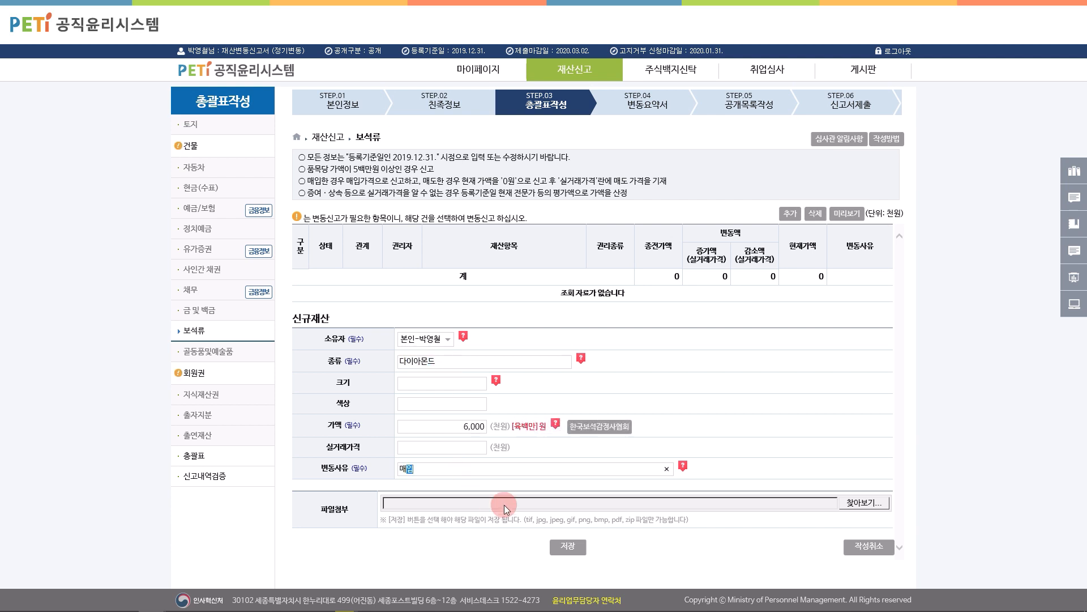
pyautogui.click(568, 546)
pyautogui.click(541, 356)
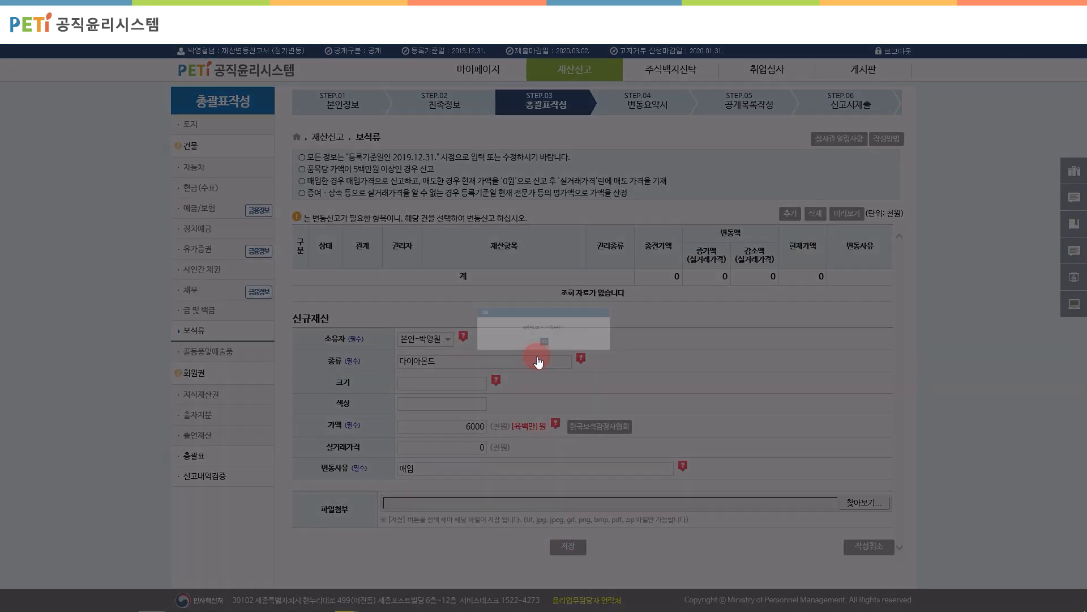
pyautogui.click(542, 355)
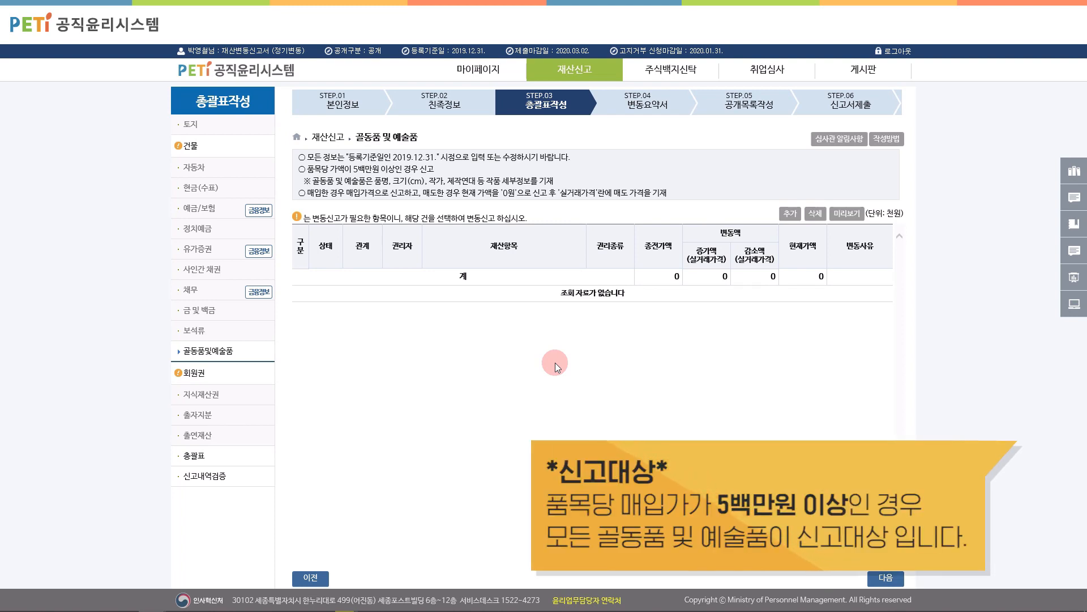
# Step: Add and save the spouse's purchased 서양화 worth 10,000 thousand won as an artwork entry
pyautogui.click(790, 214)
pyautogui.click(449, 292)
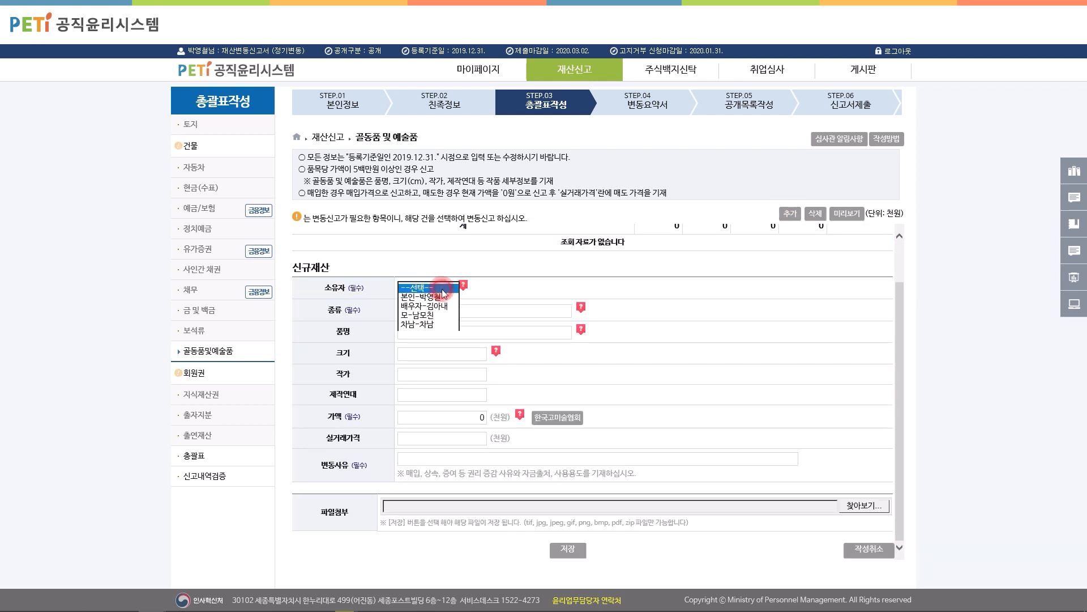
pyautogui.click(439, 306)
pyautogui.click(440, 310)
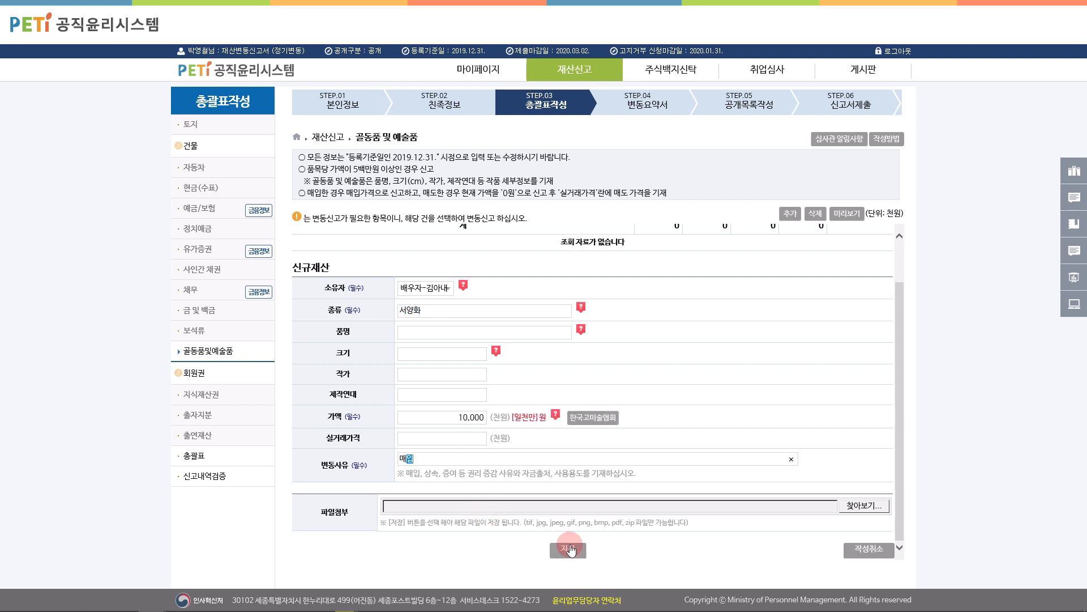
pyautogui.click(567, 547)
pyautogui.click(534, 357)
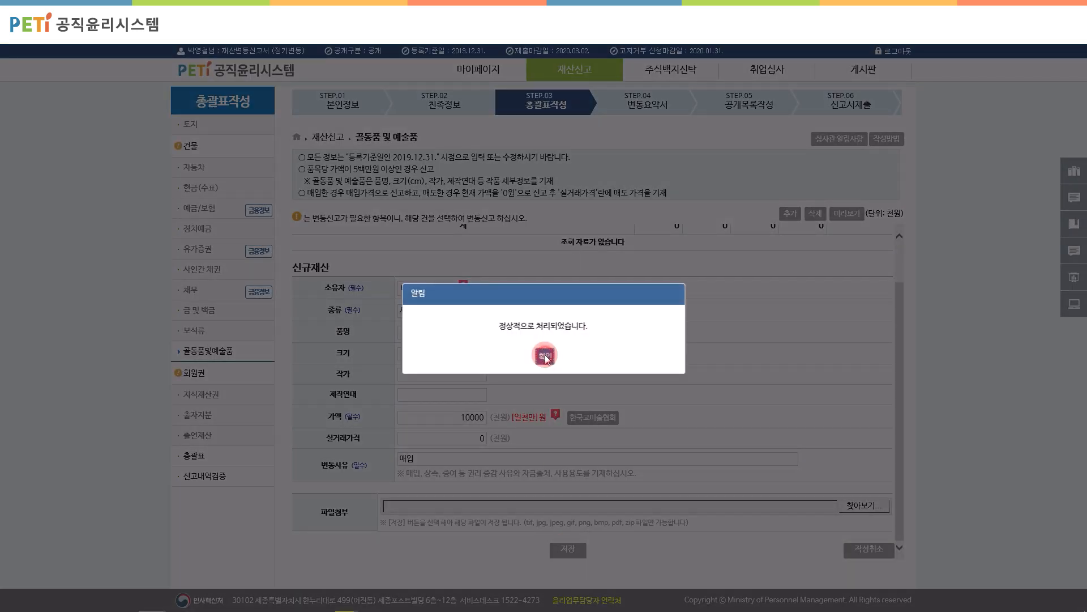
pyautogui.click(544, 355)
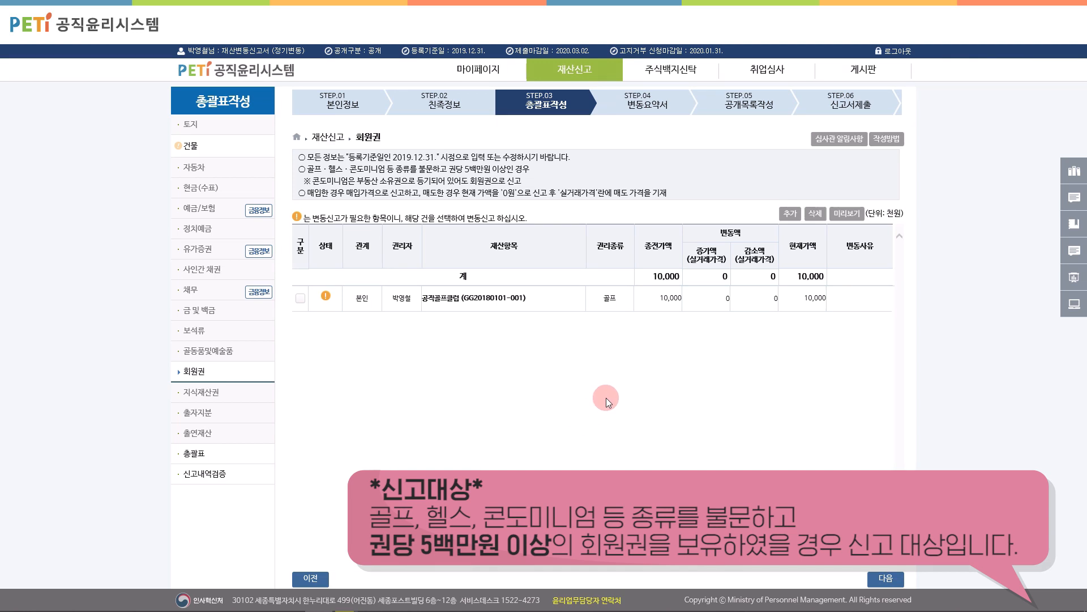
# Step: Save a declarant-owned 콘도미니엄 membership from 해변리 bought for 10,000, then open the golf membership
pyautogui.click(790, 214)
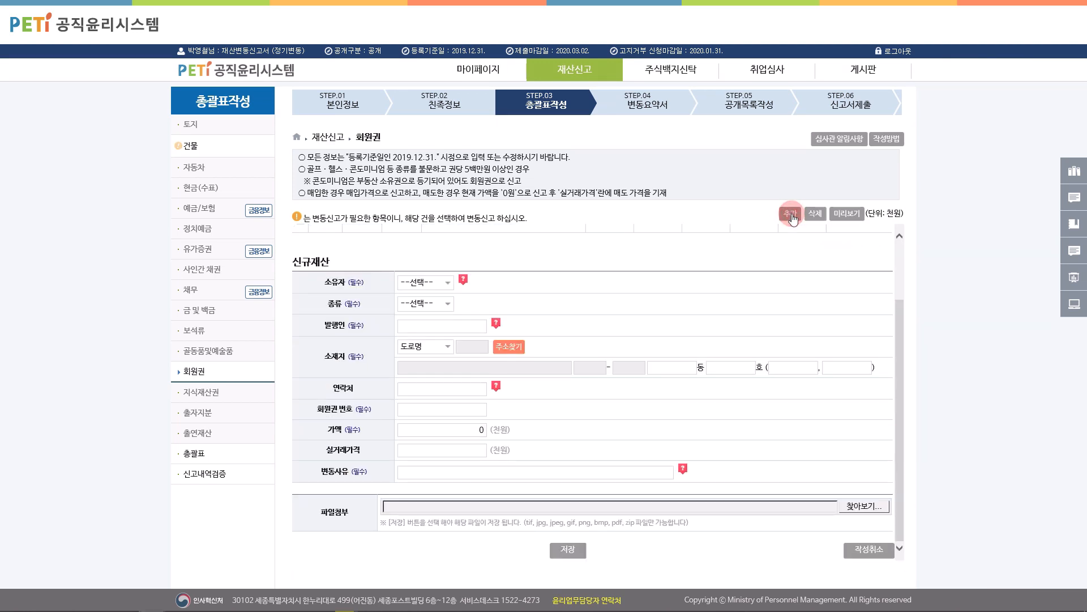
pyautogui.click(438, 284)
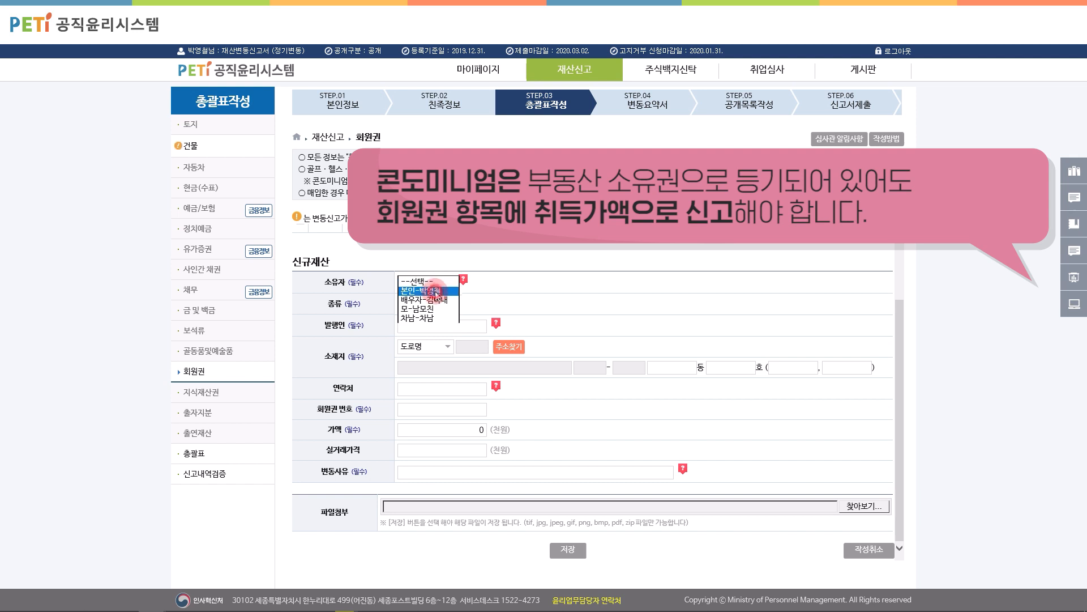
pyautogui.click(425, 291)
pyautogui.click(438, 304)
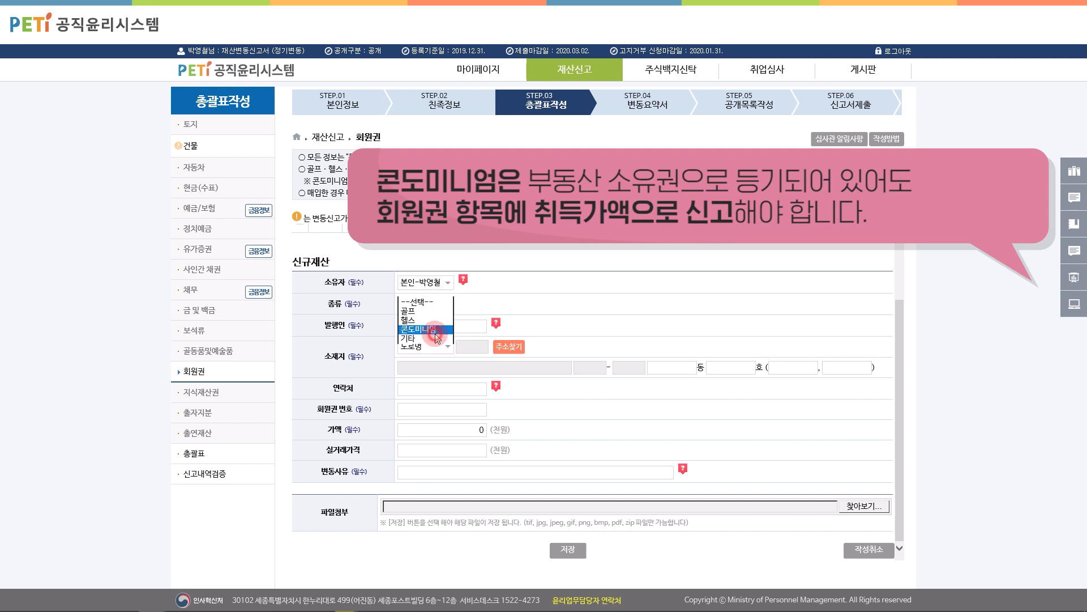
pyautogui.click(436, 327)
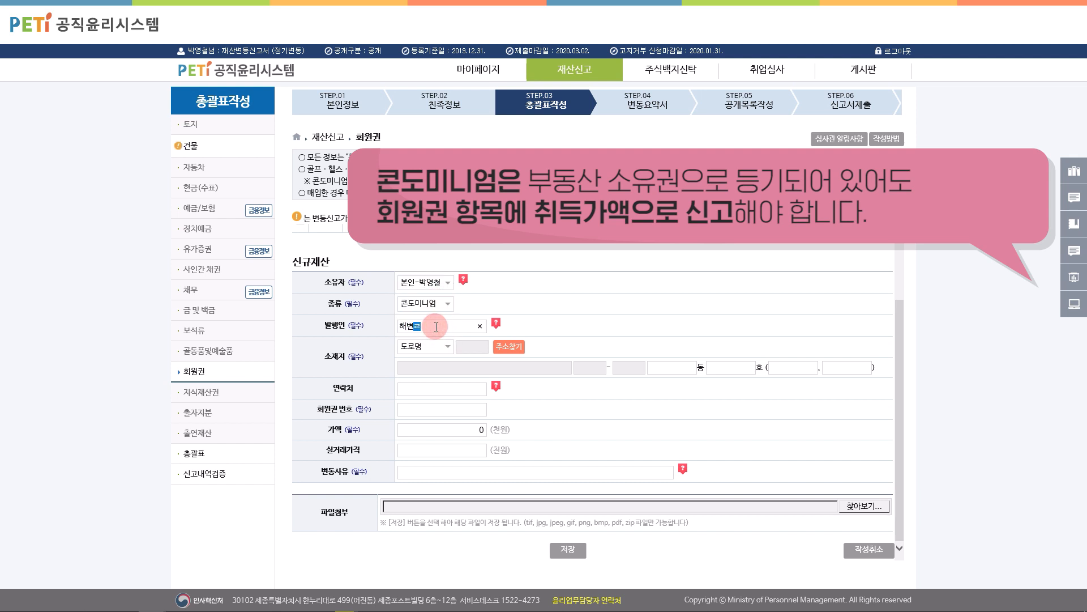
pyautogui.write('해변리조트')
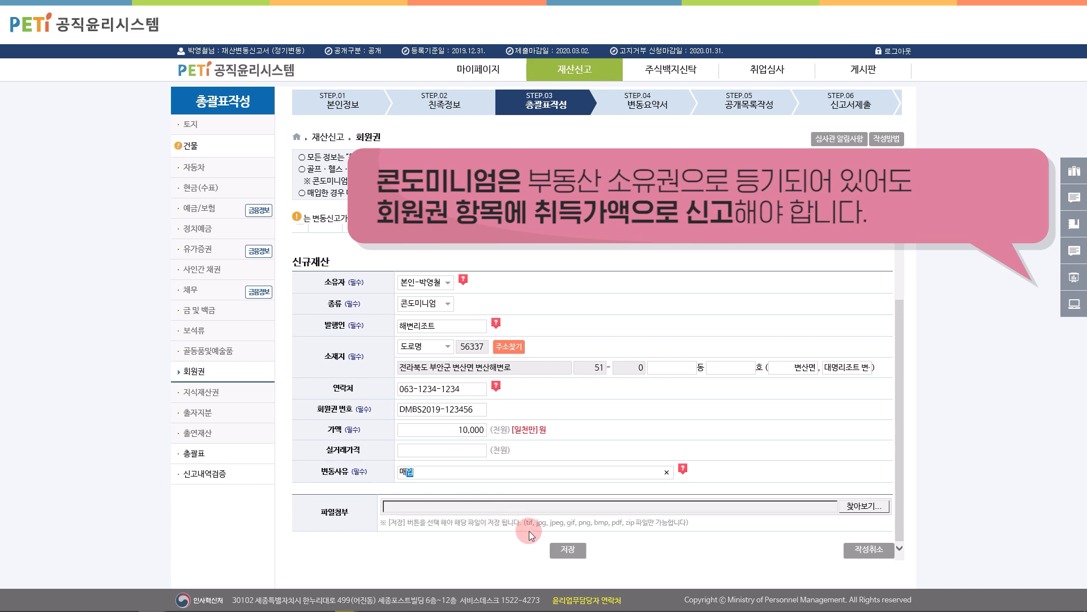
pyautogui.click(568, 550)
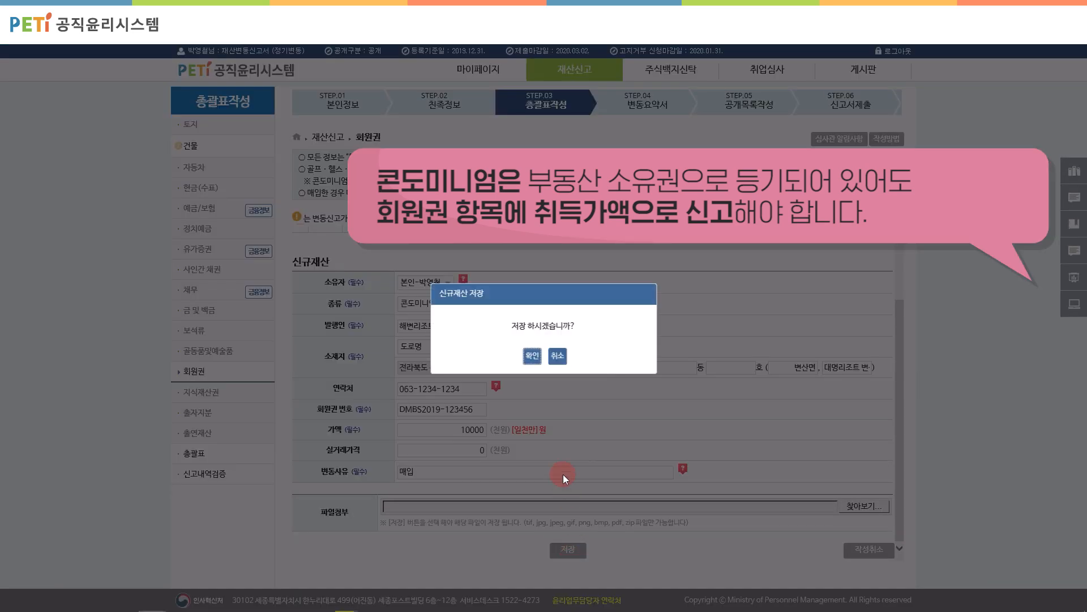
pyautogui.click(538, 362)
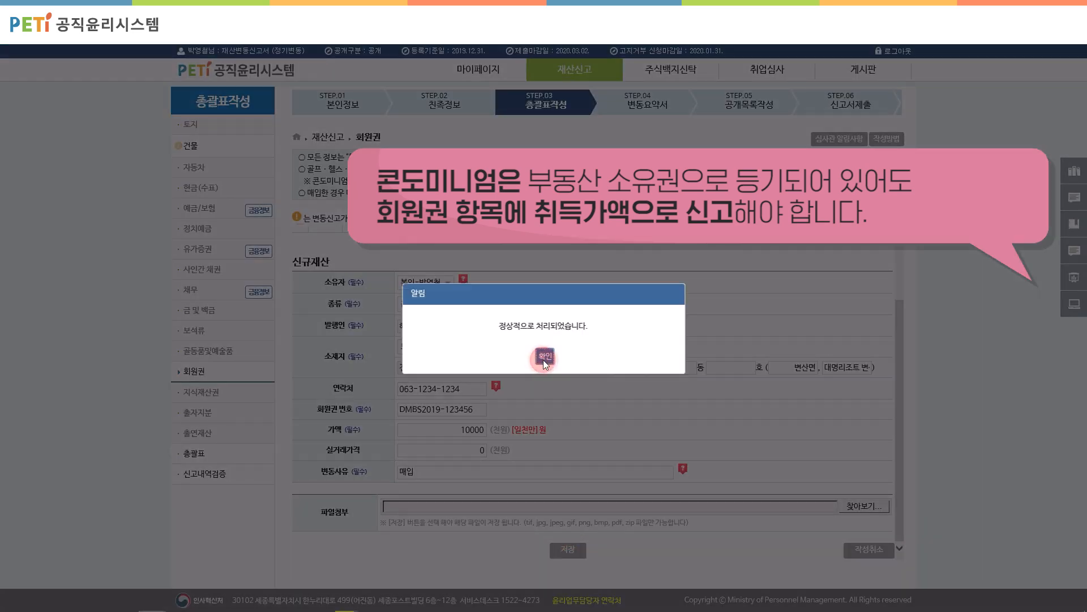
pyautogui.click(542, 359)
pyautogui.click(376, 296)
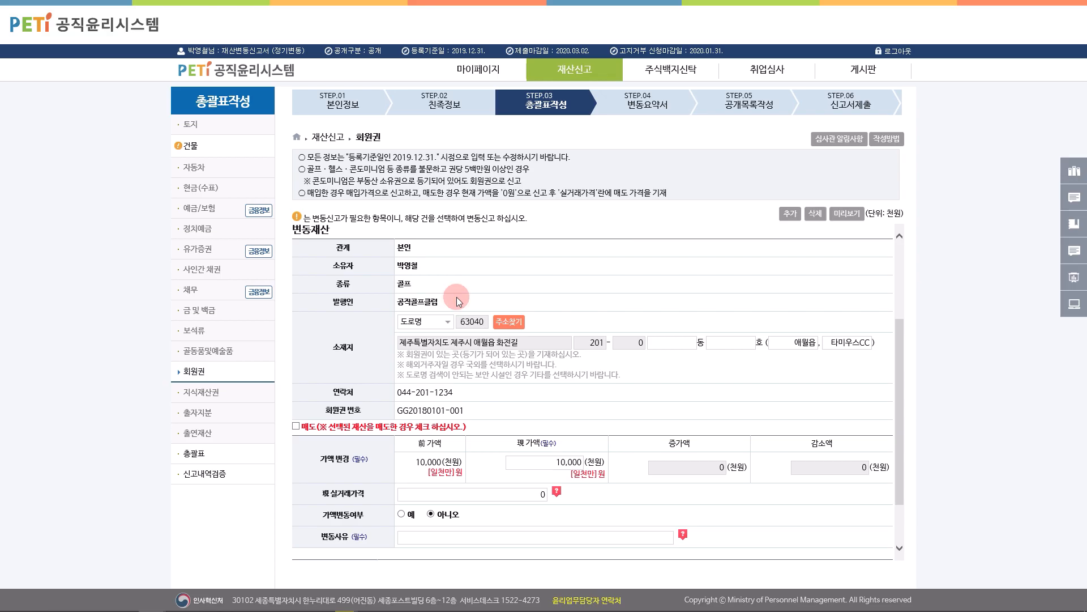
# Step: Mark the 공작골프클럽 golf membership as sold with reason '2019년 10월 매도' and save it
pyautogui.click(295, 426)
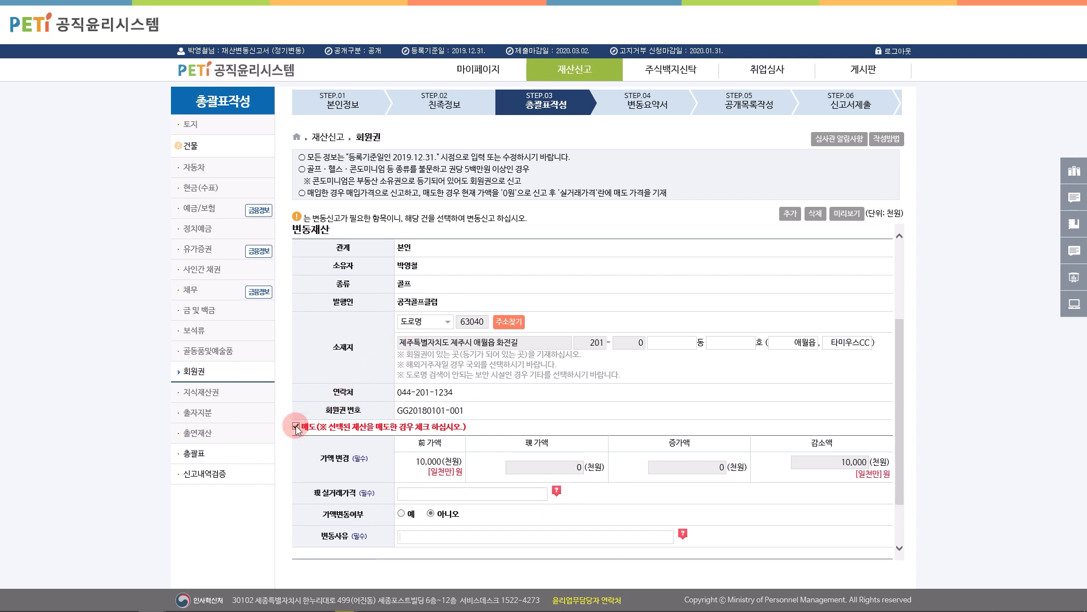
pyautogui.click(420, 540)
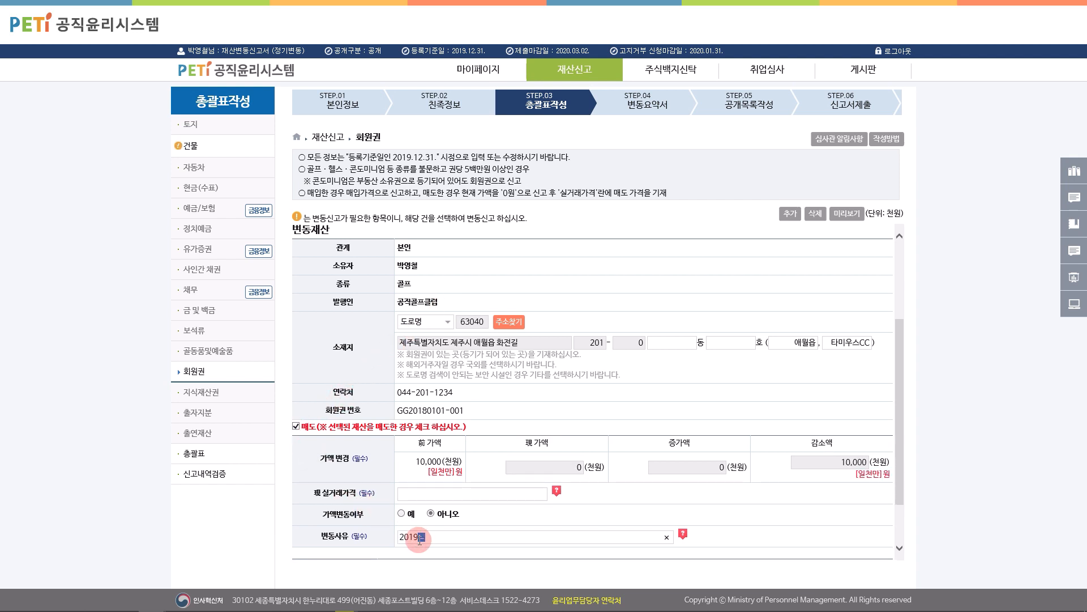
pyautogui.write('2019년 10월 매도')
pyautogui.scroll(-1, 570, 510)
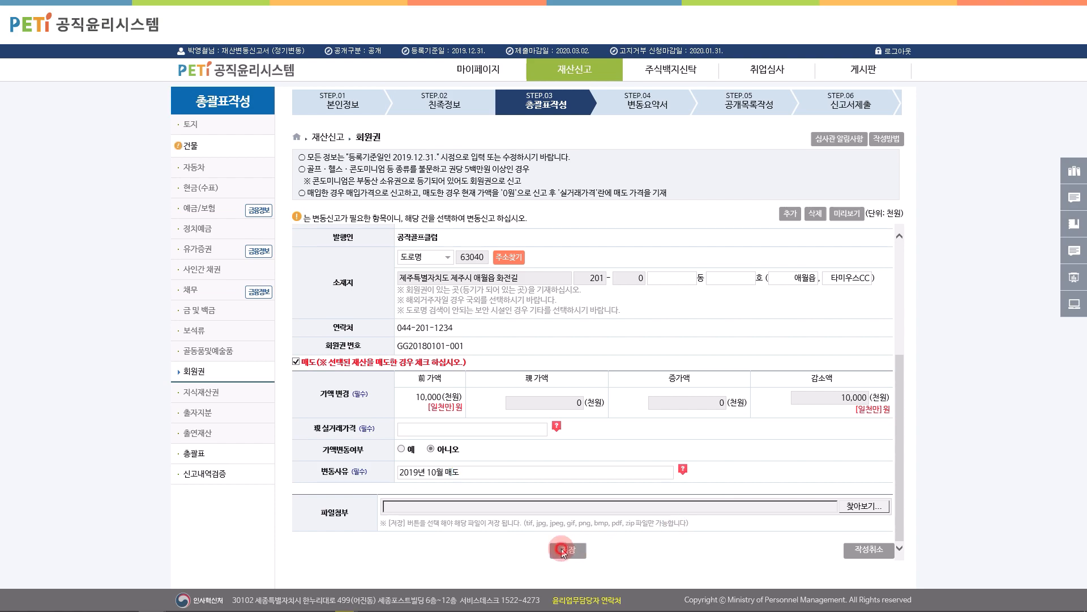
pyautogui.click(566, 550)
pyautogui.click(531, 355)
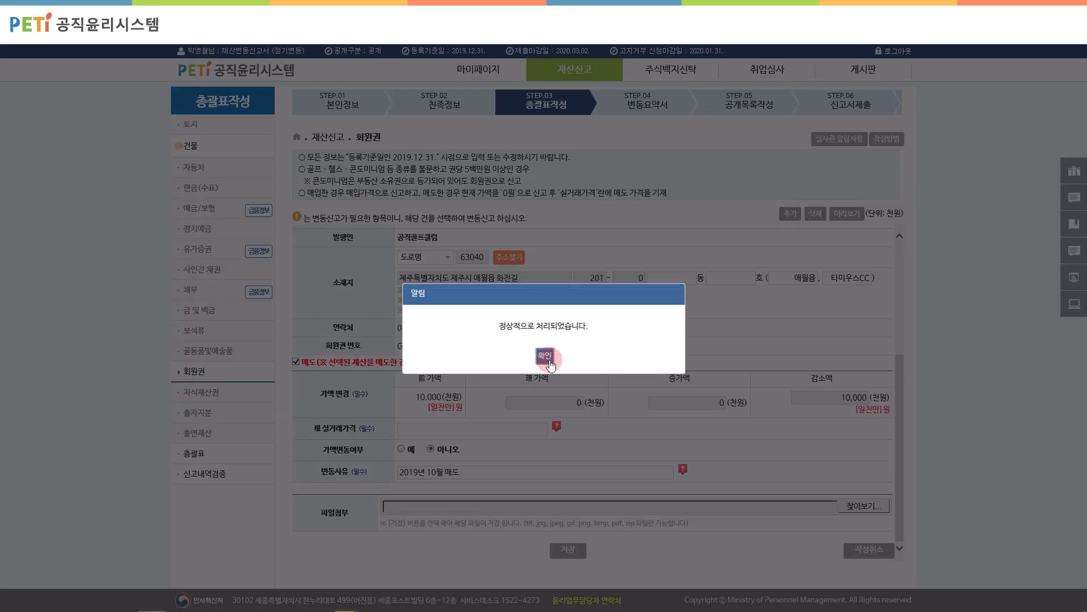
pyautogui.click(546, 356)
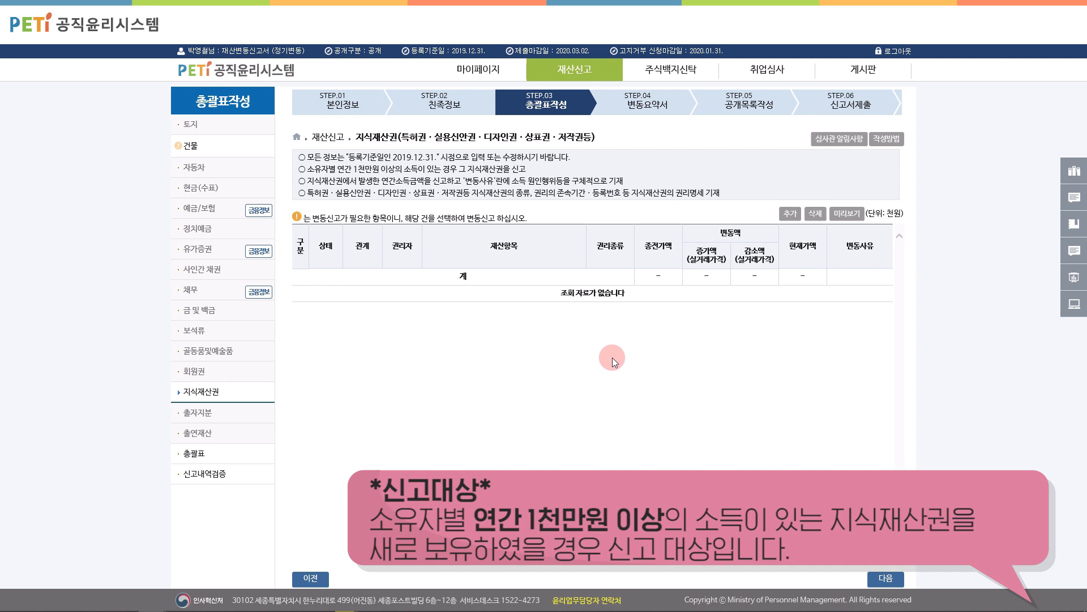
# Step: Start a new intellectual property entry owned by the declarant, with kind 특허권
pyautogui.click(790, 214)
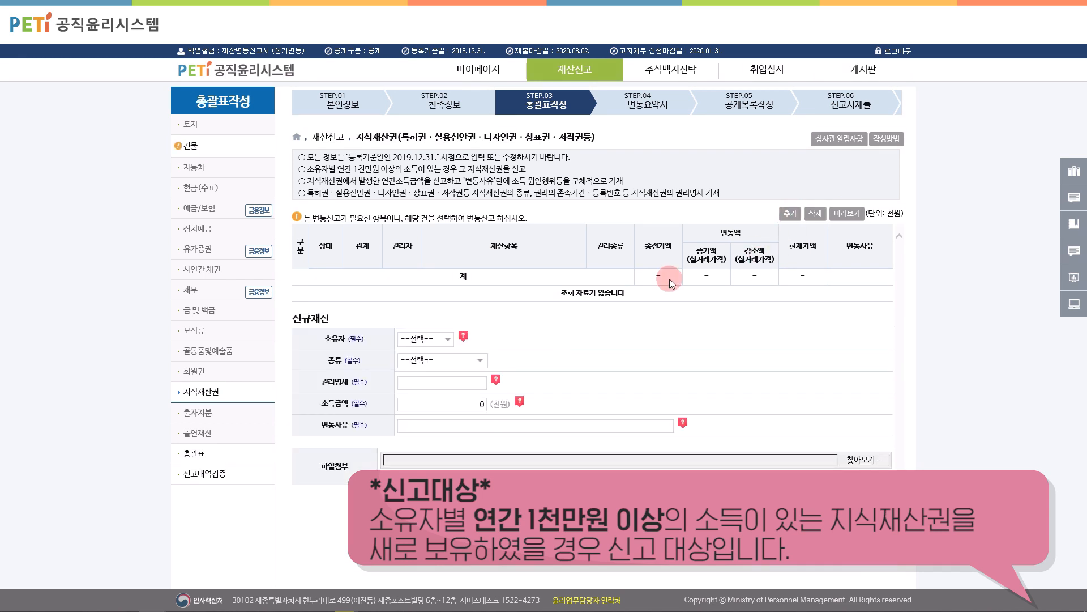
pyautogui.click(422, 339)
pyautogui.click(424, 348)
pyautogui.click(429, 361)
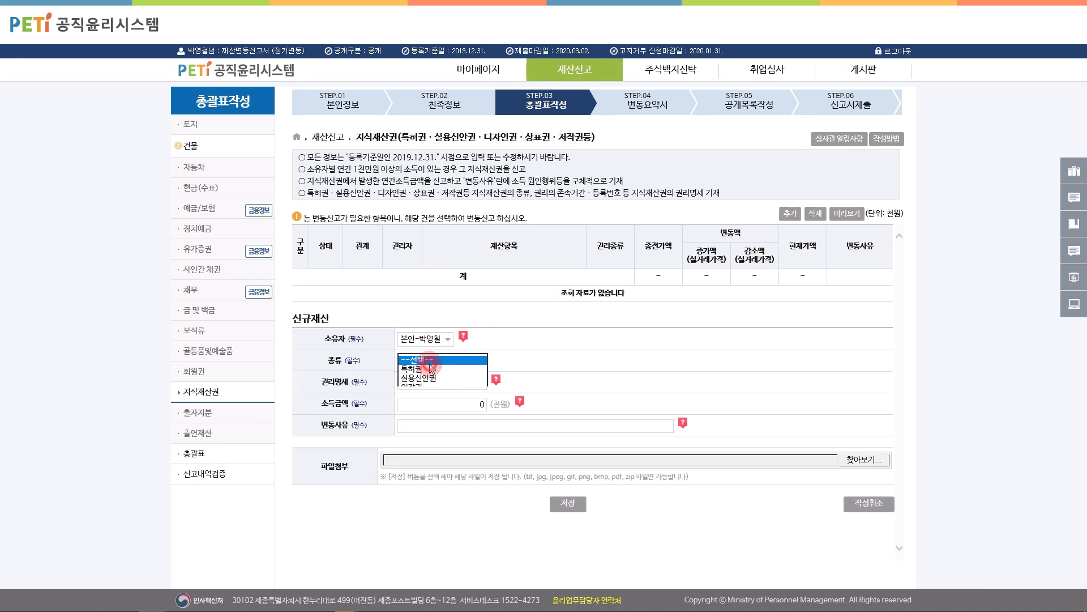
pyautogui.click(411, 369)
# Step: Enter patent 12-123-1234, income 12,000 and reason 신규등록, then save the entry
pyautogui.click(432, 383)
pyautogui.write('12-123-1234')
pyautogui.click(442, 404)
pyautogui.write('12000')
pyautogui.click(453, 425)
pyautogui.write('신규등록')
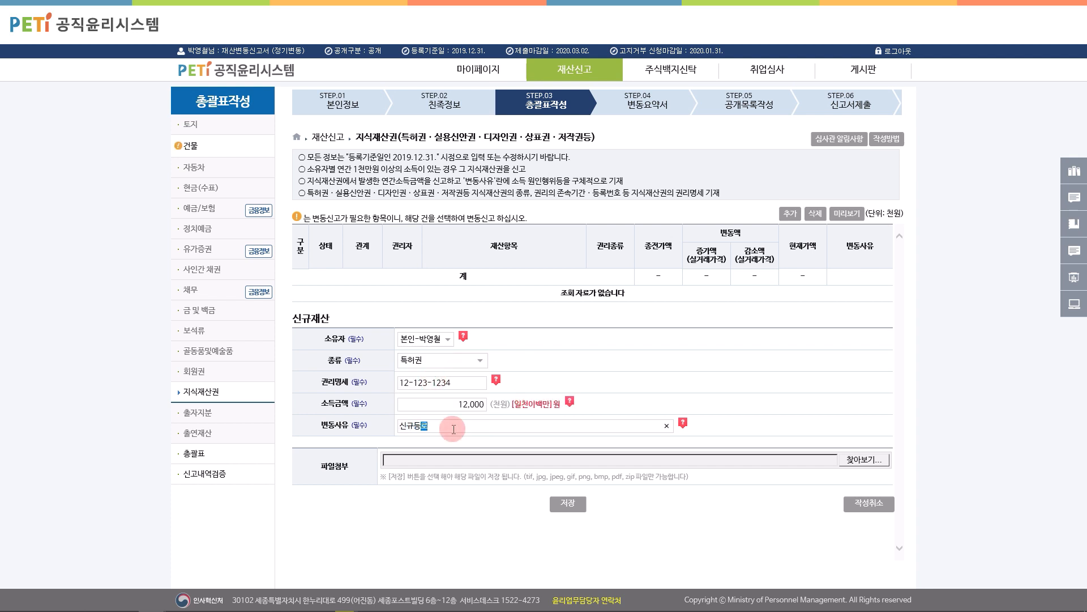
pyautogui.click(565, 504)
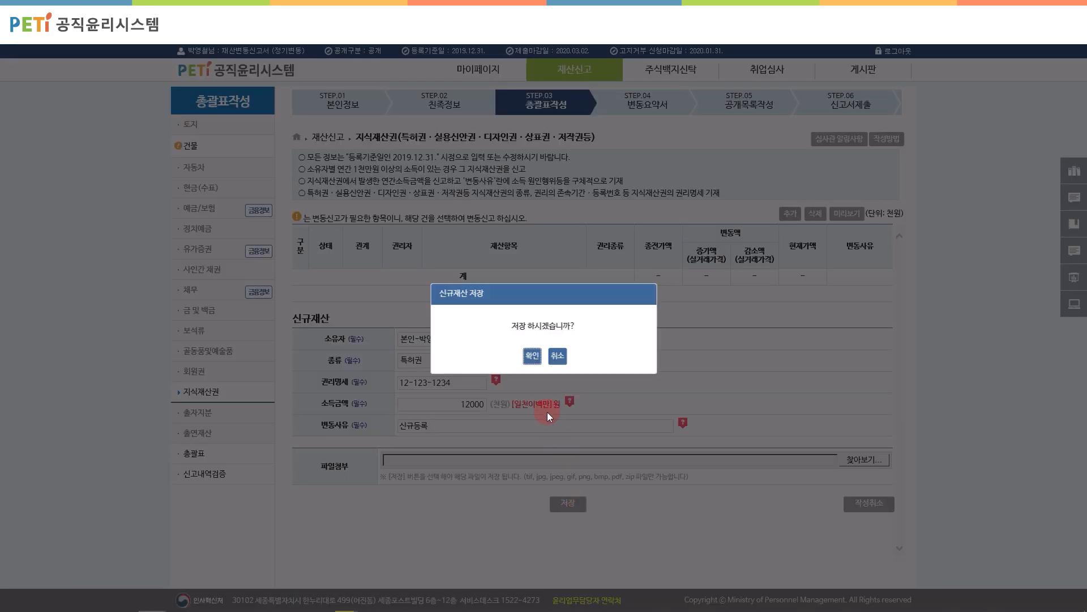
pyautogui.click(539, 358)
pyautogui.click(541, 358)
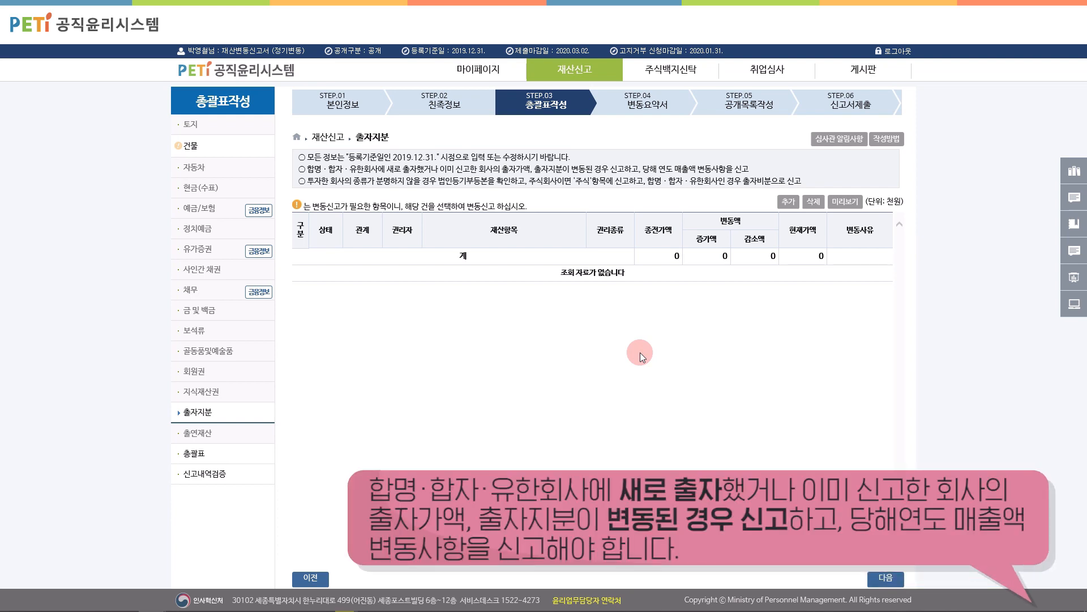
# Step: Add a new investment-share entry for the declarant with company capital 200,000
pyautogui.click(787, 202)
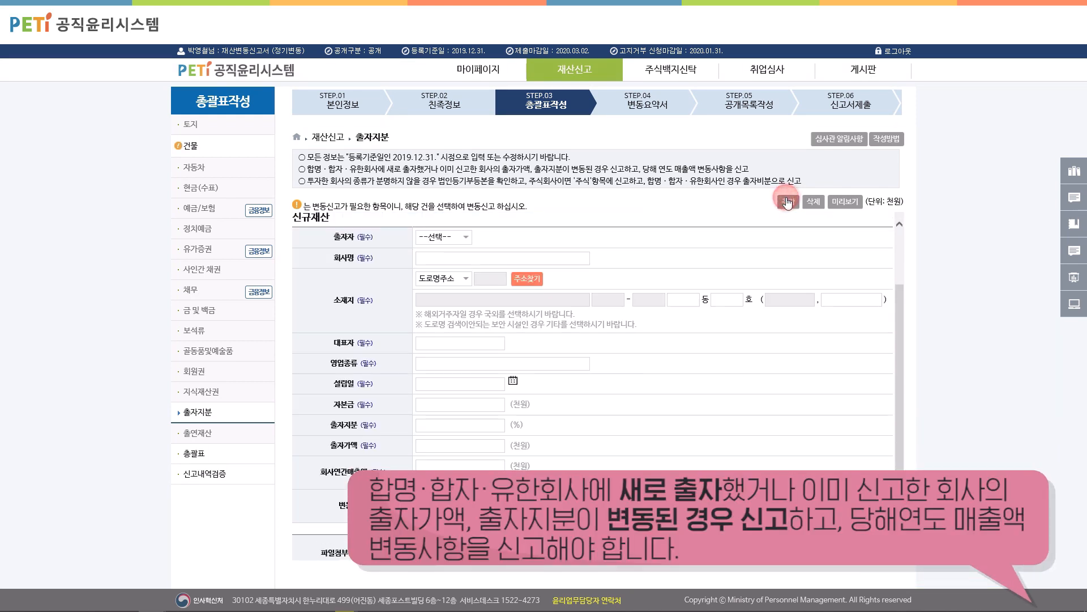
pyautogui.click(462, 237)
pyautogui.click(462, 247)
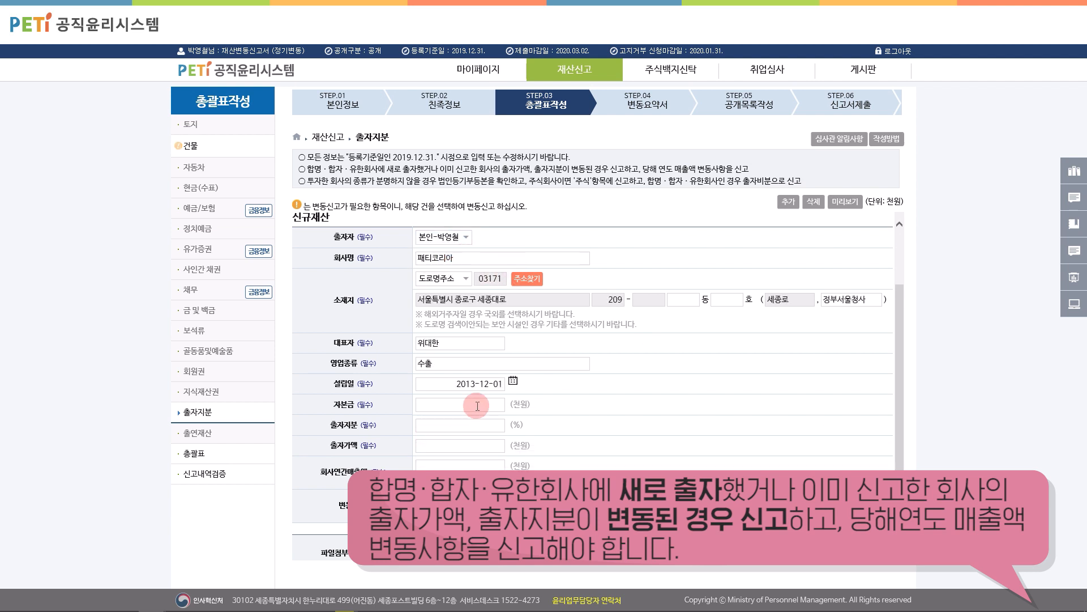
pyautogui.click(478, 405)
pyautogui.write('2000000')
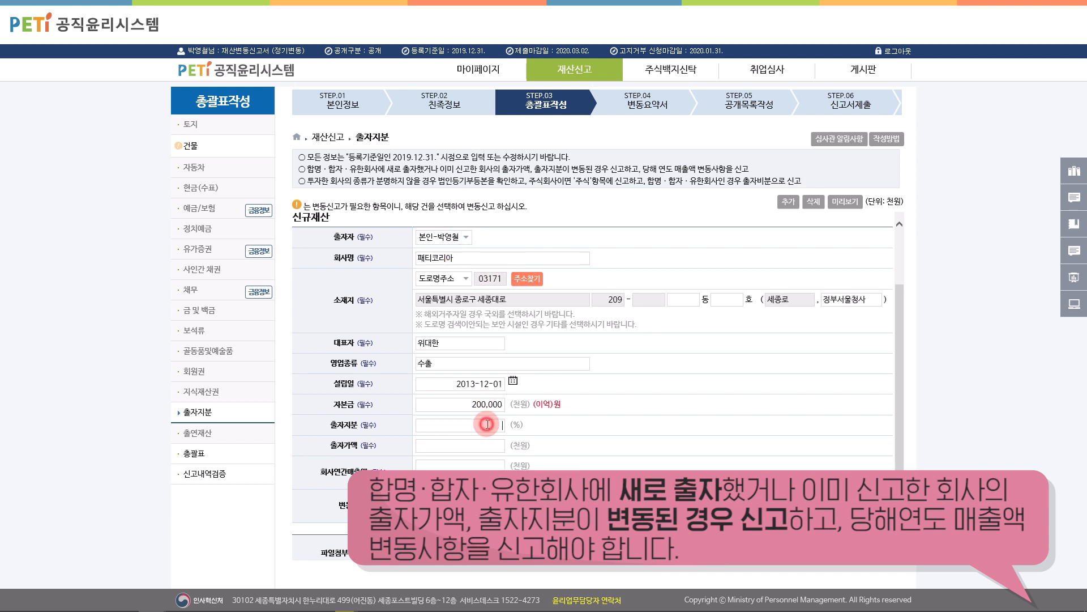
# Step: Enter a 5% share, annual sales 500,000 and reason 신규출자, then save the stake
pyautogui.click(482, 424)
pyautogui.write('5')
pyautogui.click(482, 463)
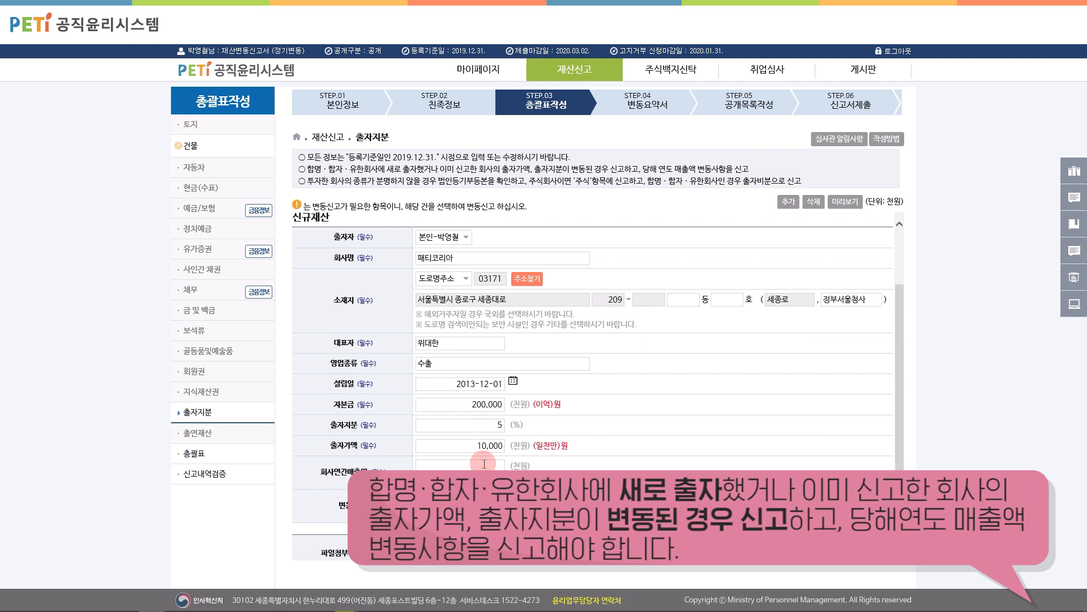
pyautogui.write('5000000')
pyautogui.click(481, 506)
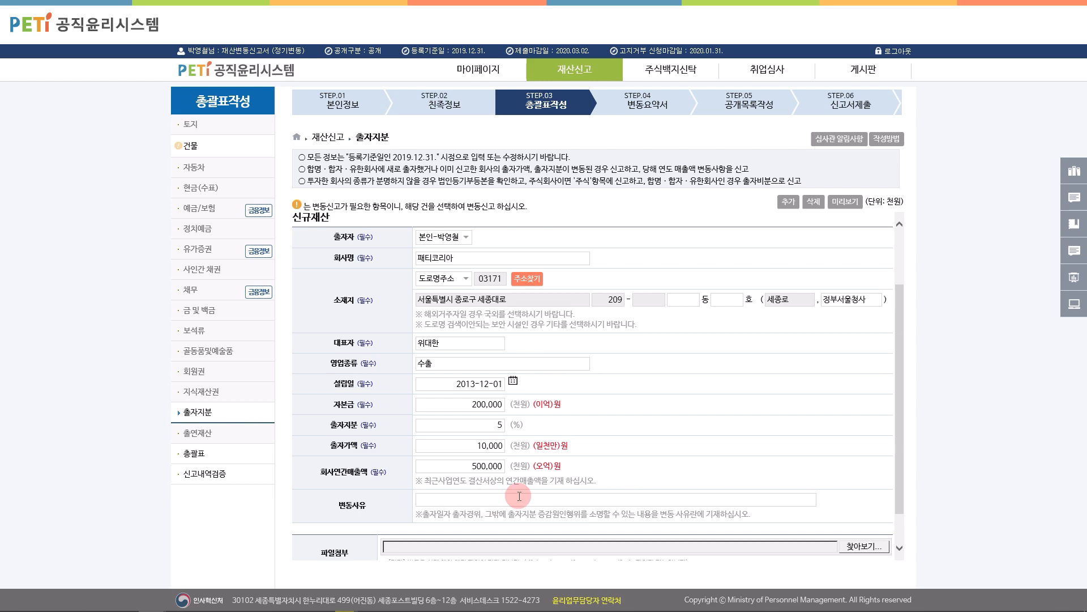
pyautogui.write('신규출자')
pyautogui.scroll(-1, 518, 499)
pyautogui.click(568, 551)
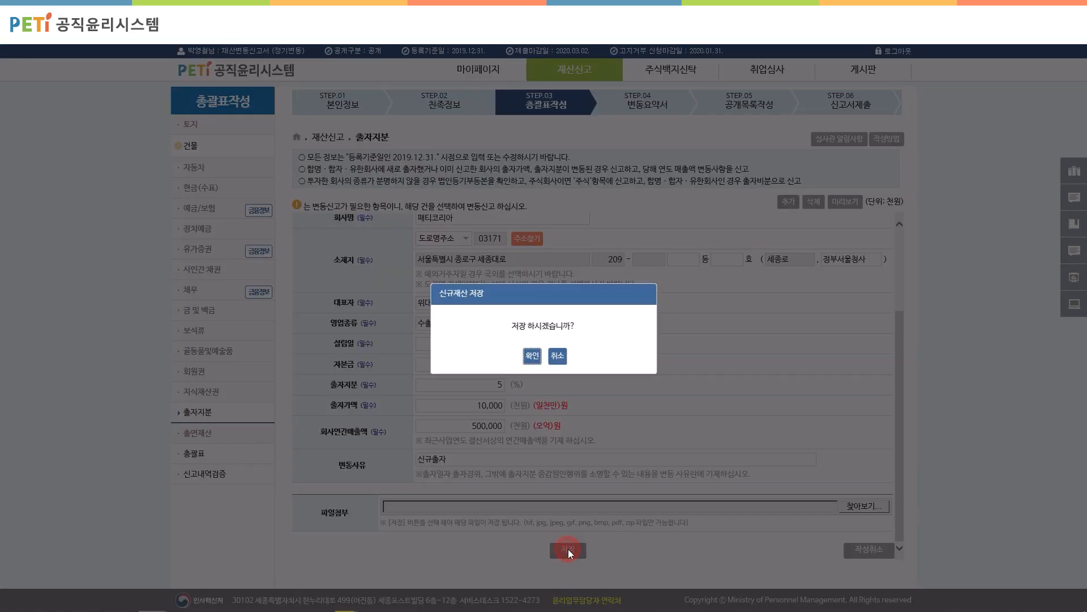
pyautogui.click(532, 356)
pyautogui.click(547, 357)
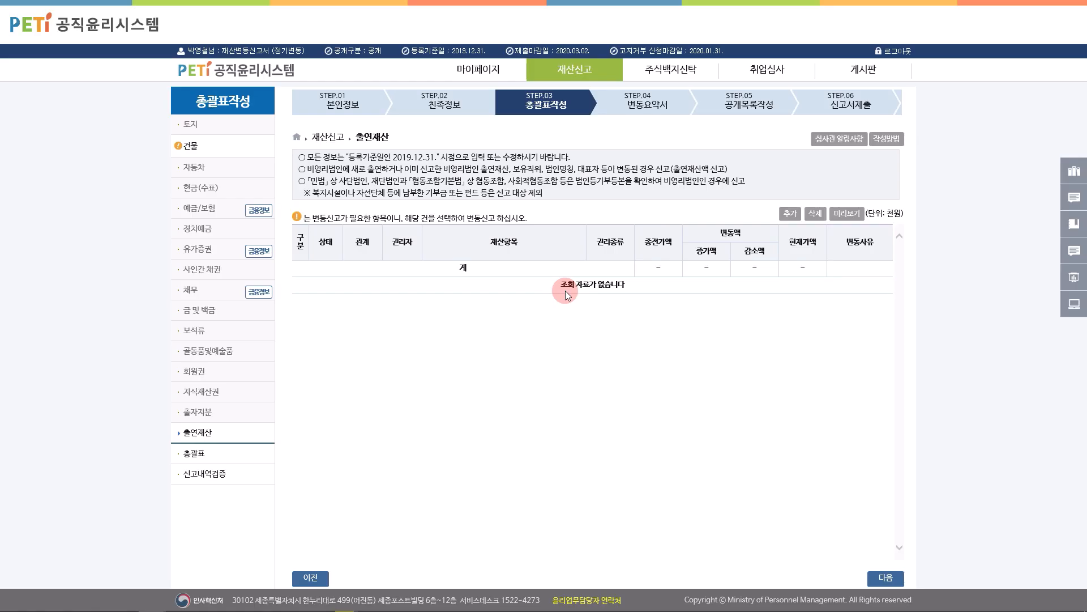
# Step: Add a declarant contribution of 10,000 thousand won with position held 사외이사
pyautogui.click(790, 213)
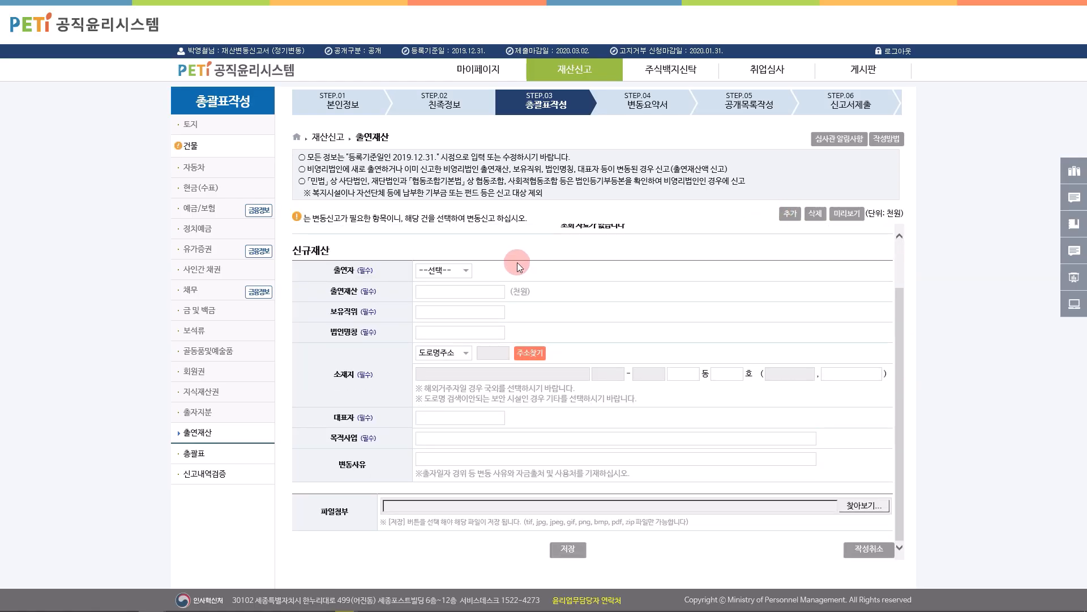
pyautogui.click(456, 269)
pyautogui.click(447, 282)
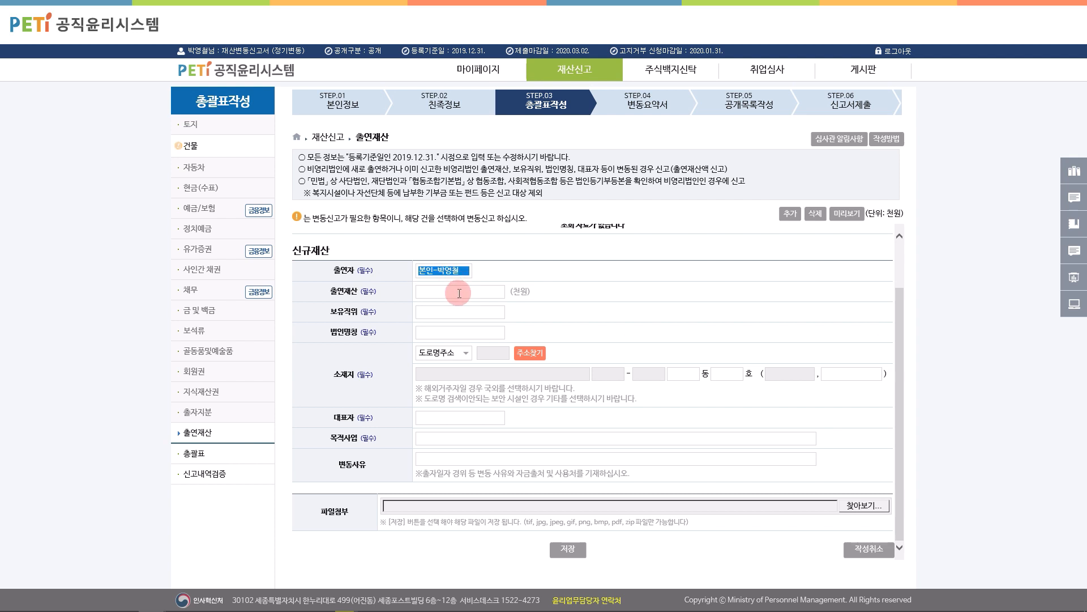
pyautogui.click(459, 293)
pyautogui.write('100000')
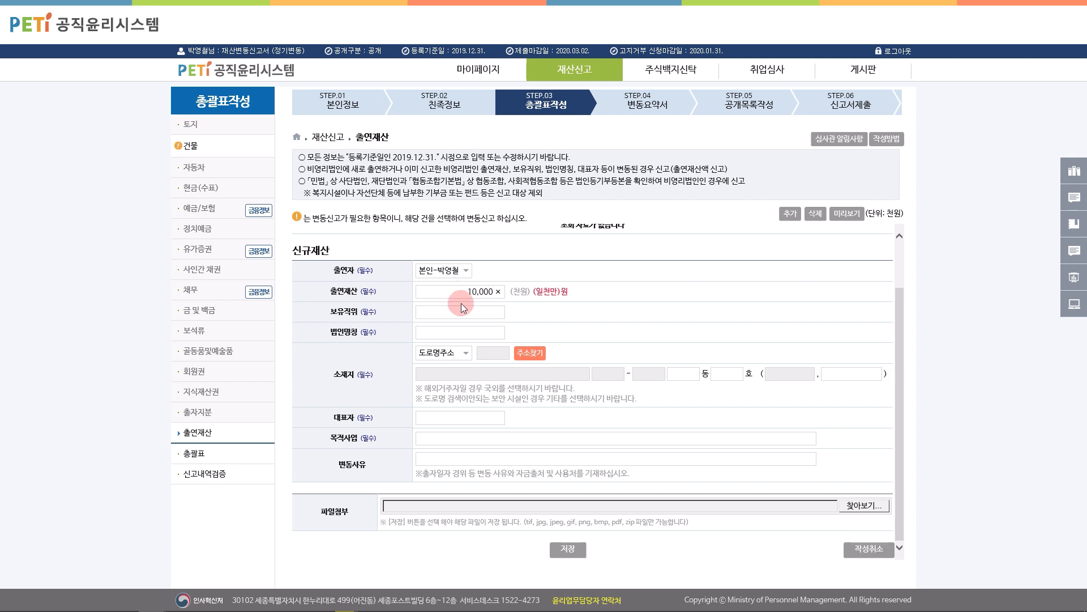
pyautogui.click(463, 312)
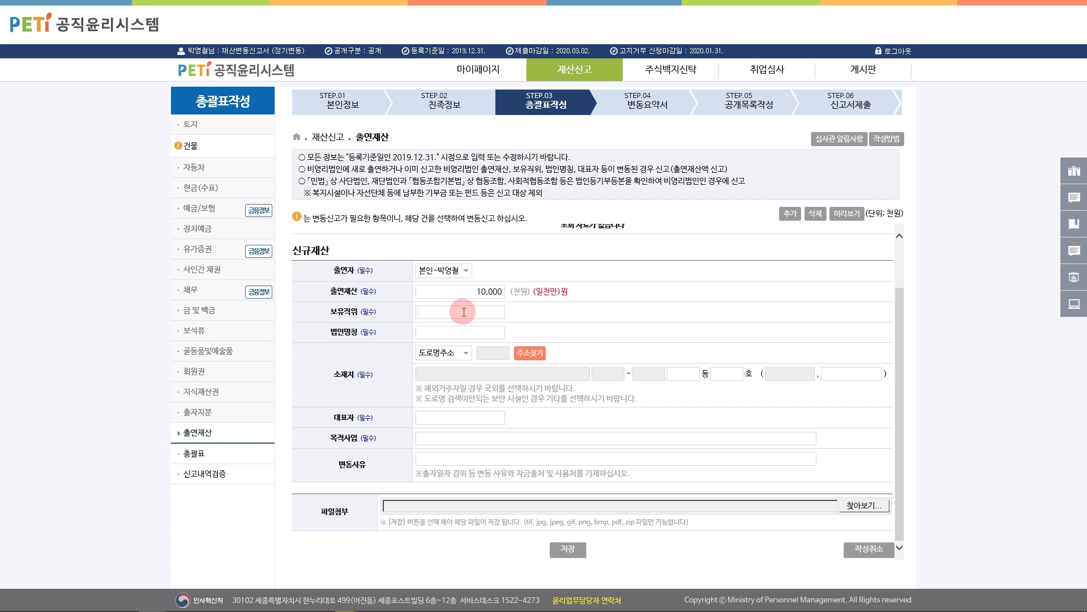
pyautogui.write('사외이사')
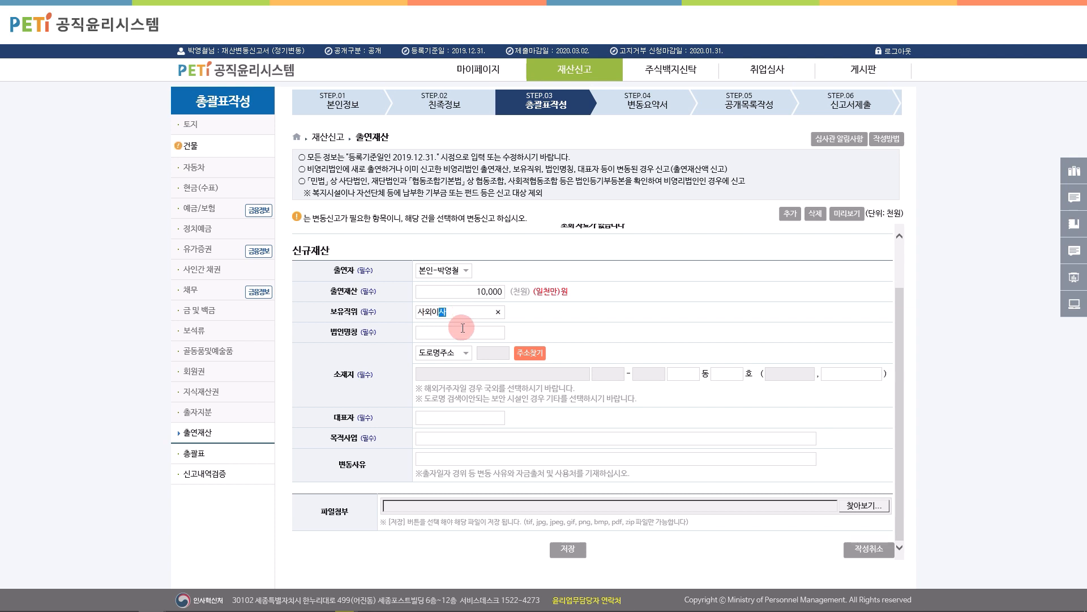
# Step: Enter corporation 위대한재단, the representative's name and purpose 비영리재단, then save the contribution
pyautogui.click(462, 333)
pyautogui.write('위대한재단')
pyautogui.click(464, 417)
pyautogui.write('위대한')
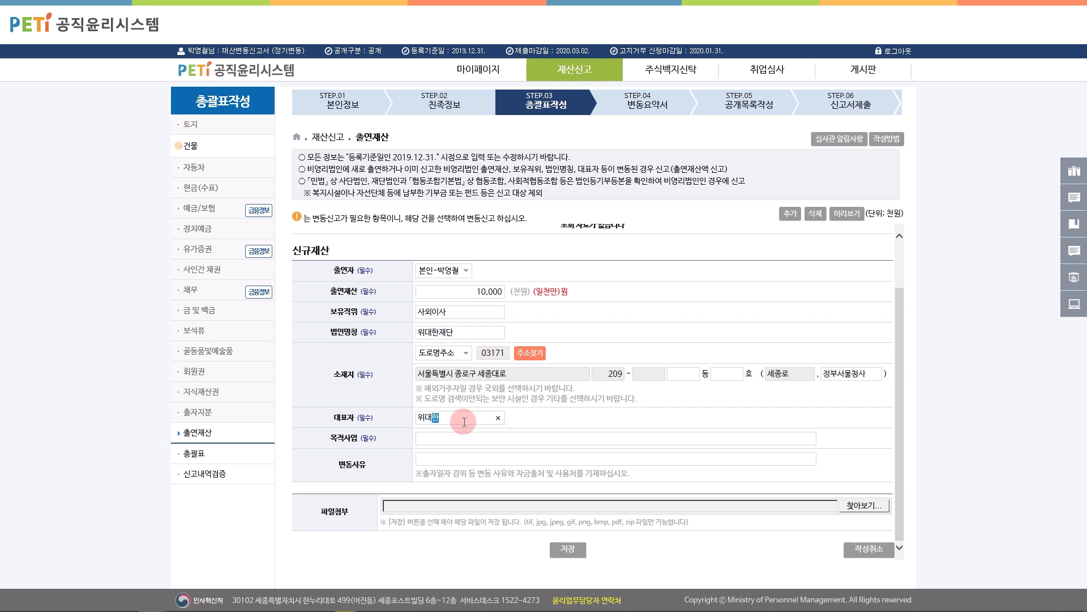
pyautogui.click(459, 437)
pyautogui.write('비영리')
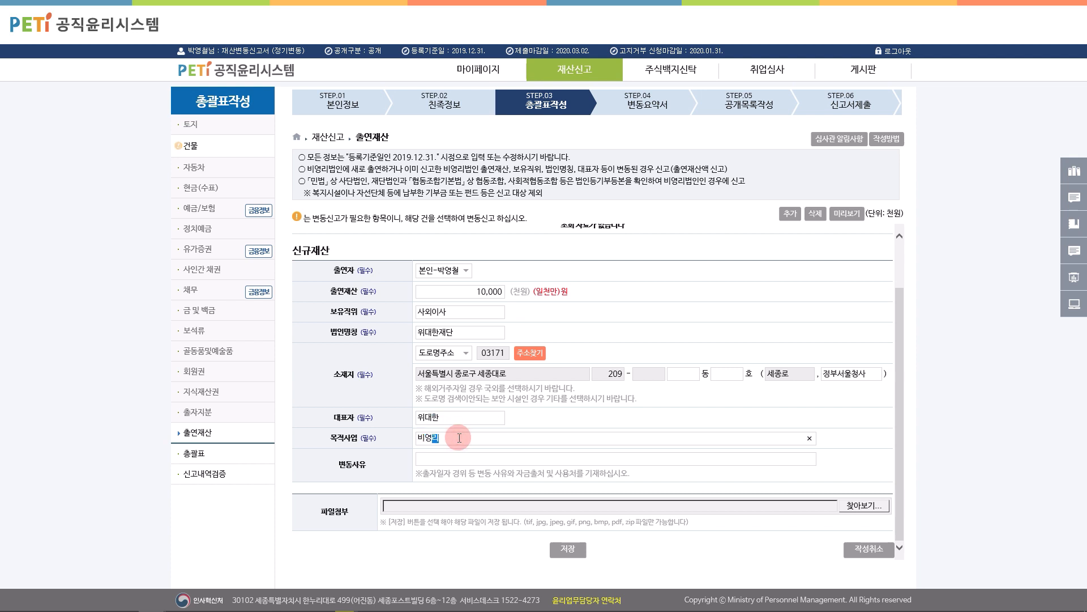
pyautogui.write('재단')
pyautogui.click(563, 549)
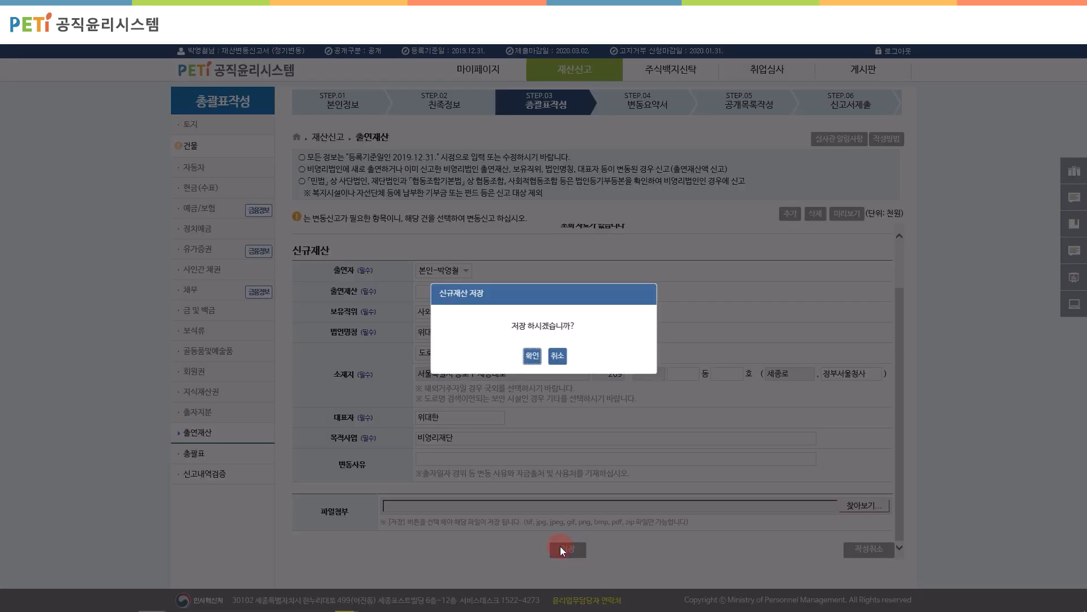
pyautogui.click(532, 355)
pyautogui.click(543, 357)
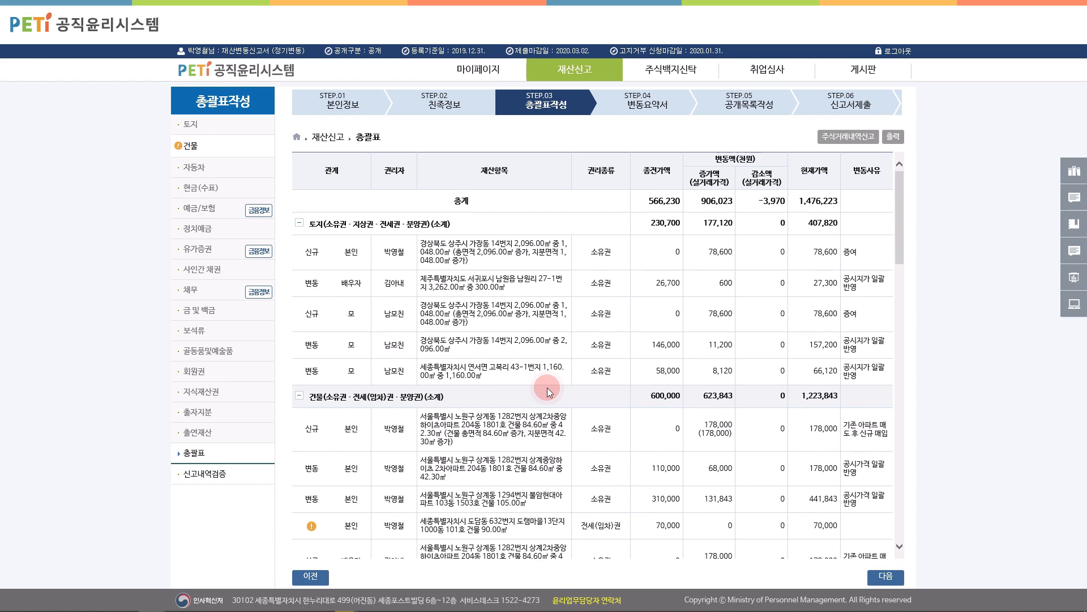
# Step: Proceed from the summary and acknowledge the 160.71% decrease and unprocessed building warnings
pyautogui.scroll(-20, 547, 387)
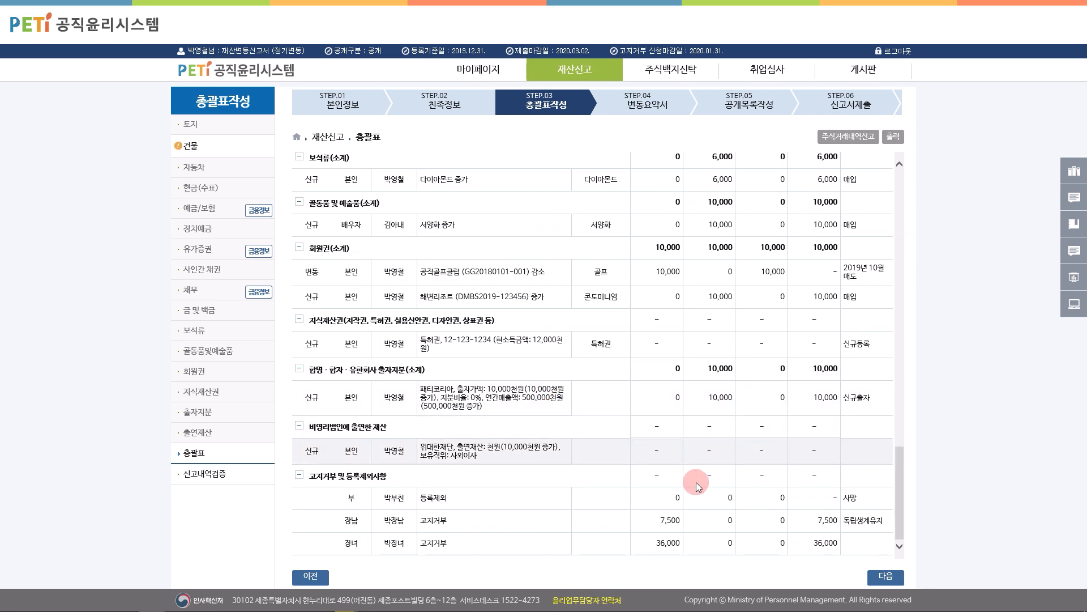
pyautogui.click(871, 575)
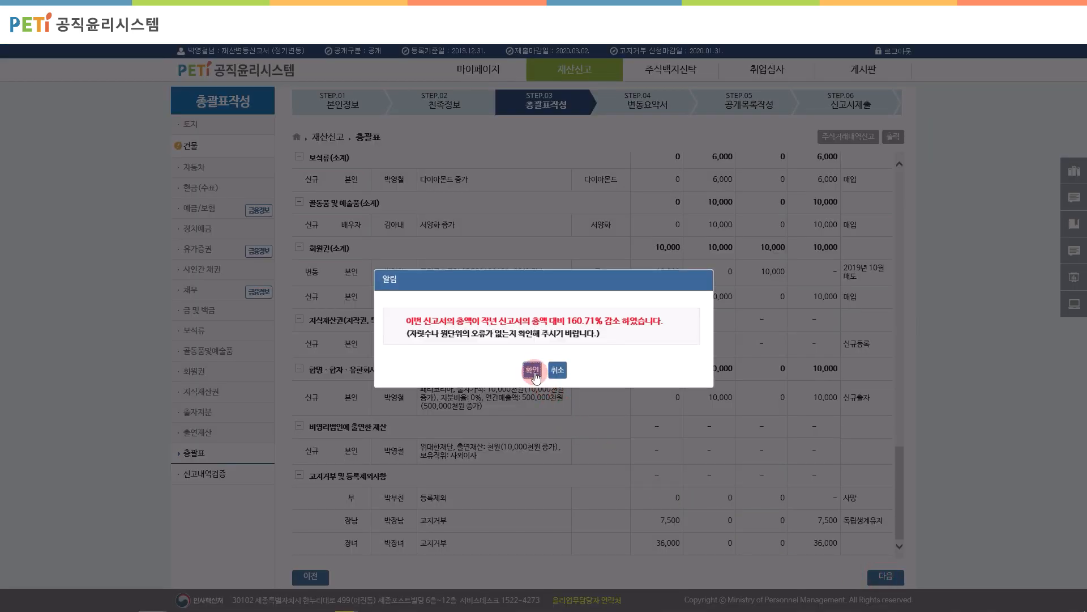
pyautogui.click(532, 370)
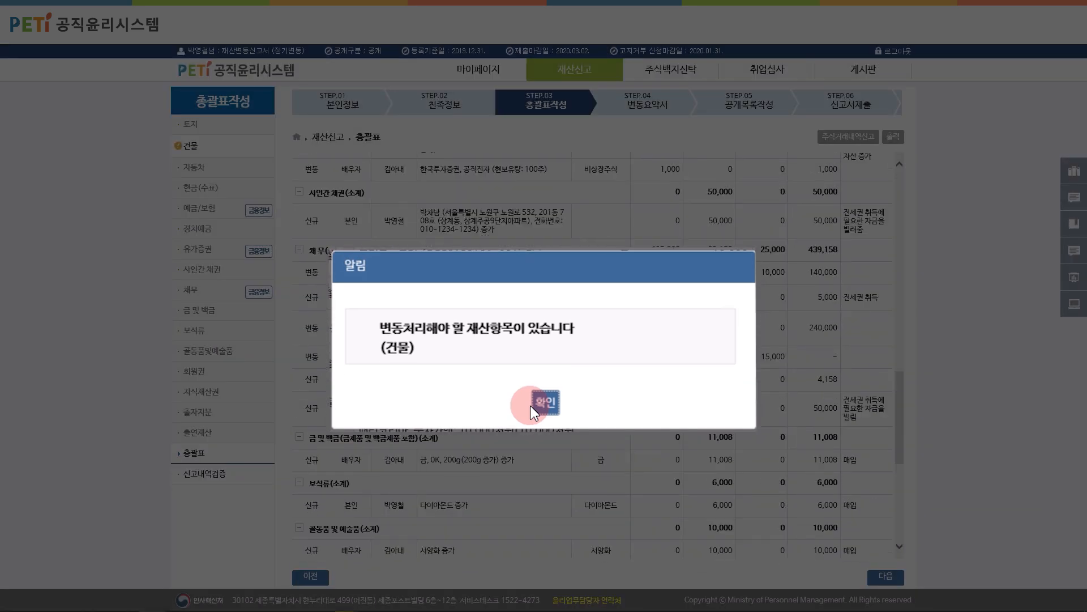
pyautogui.click(543, 402)
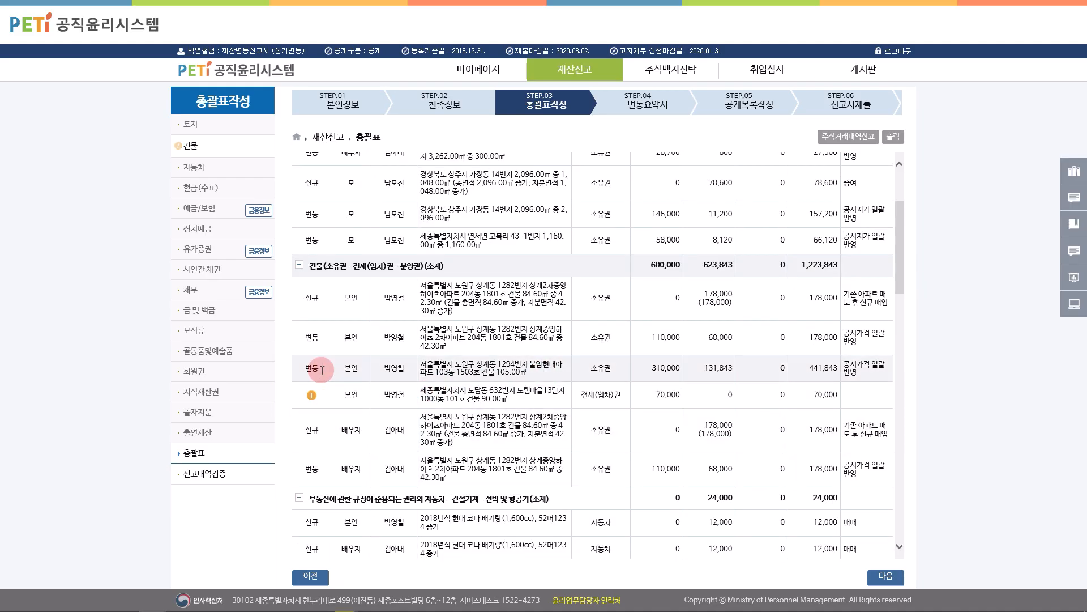
# Step: Update the flagged 세종특별자치시 jeonse building to 80,000 with reason 가액변동, save, and return to 총괄표
pyautogui.click(192, 149)
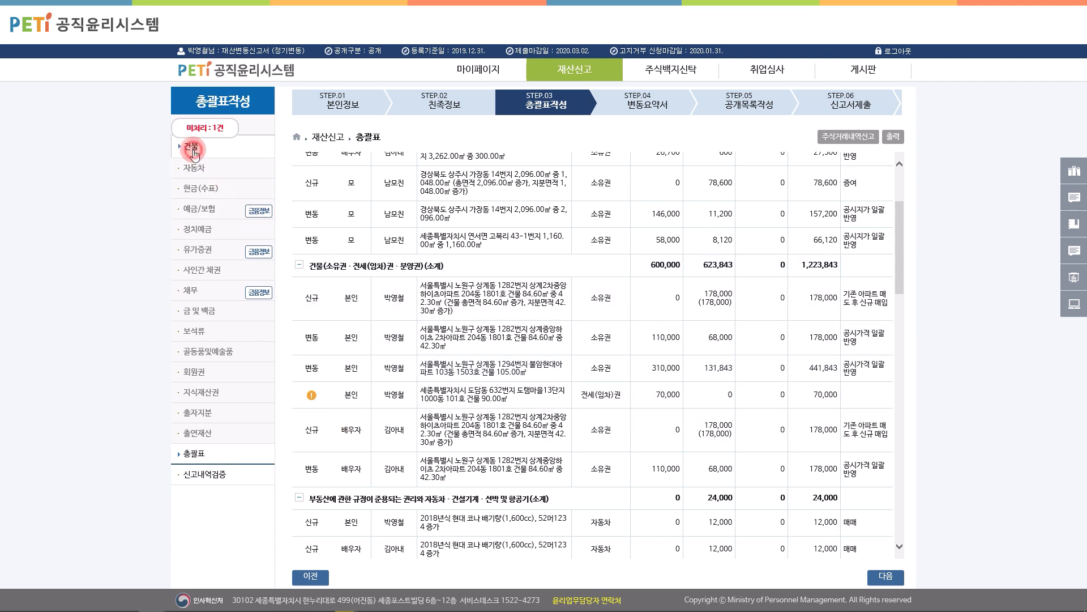
pyautogui.click(458, 374)
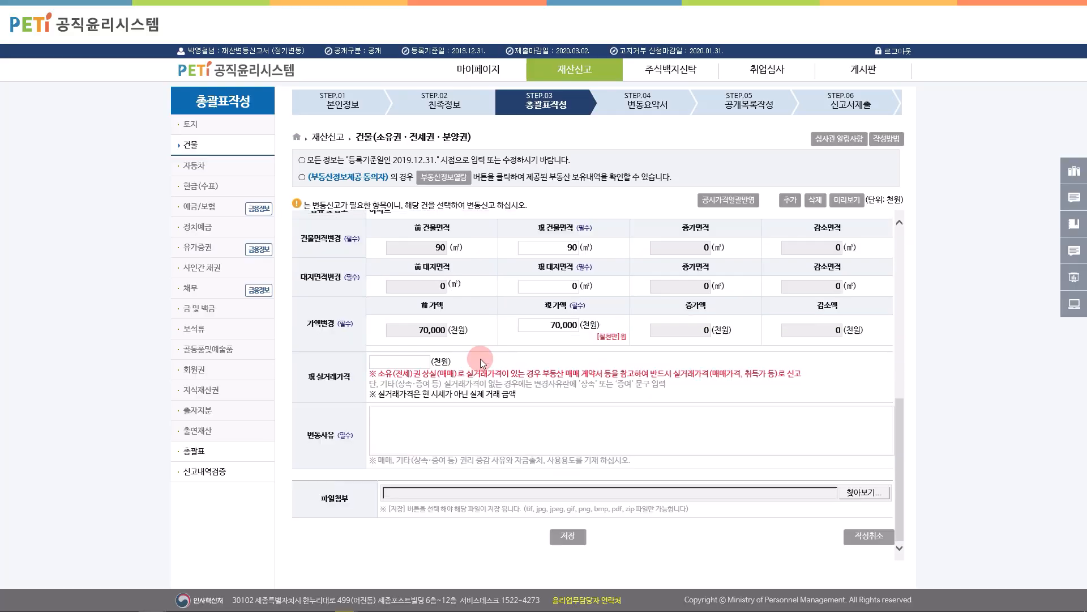
pyautogui.doubleClick(530, 324)
pyautogui.write('80000')
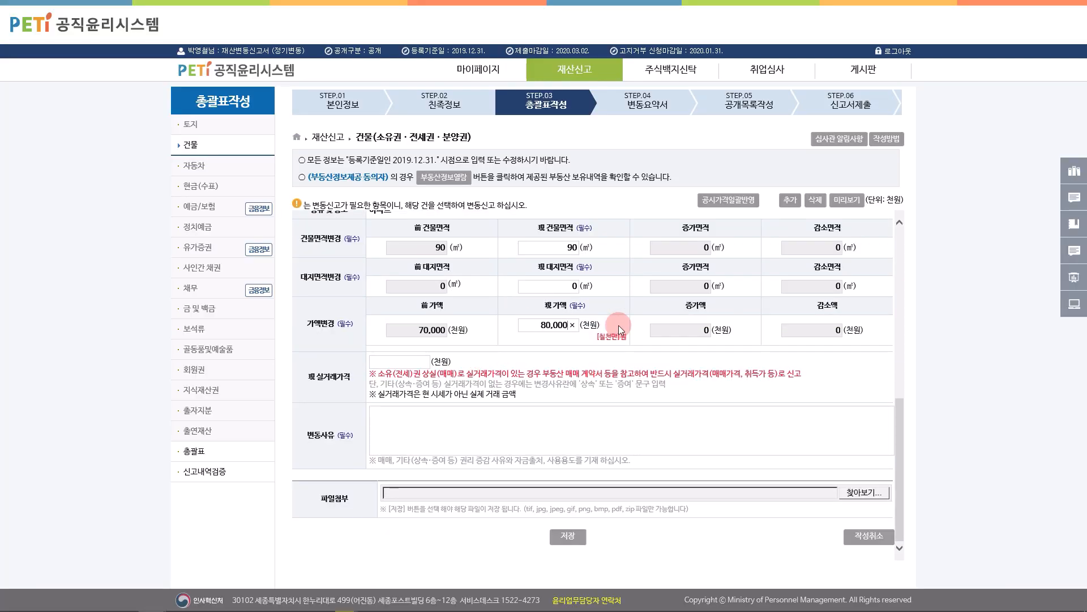
pyautogui.click(619, 353)
pyautogui.click(457, 415)
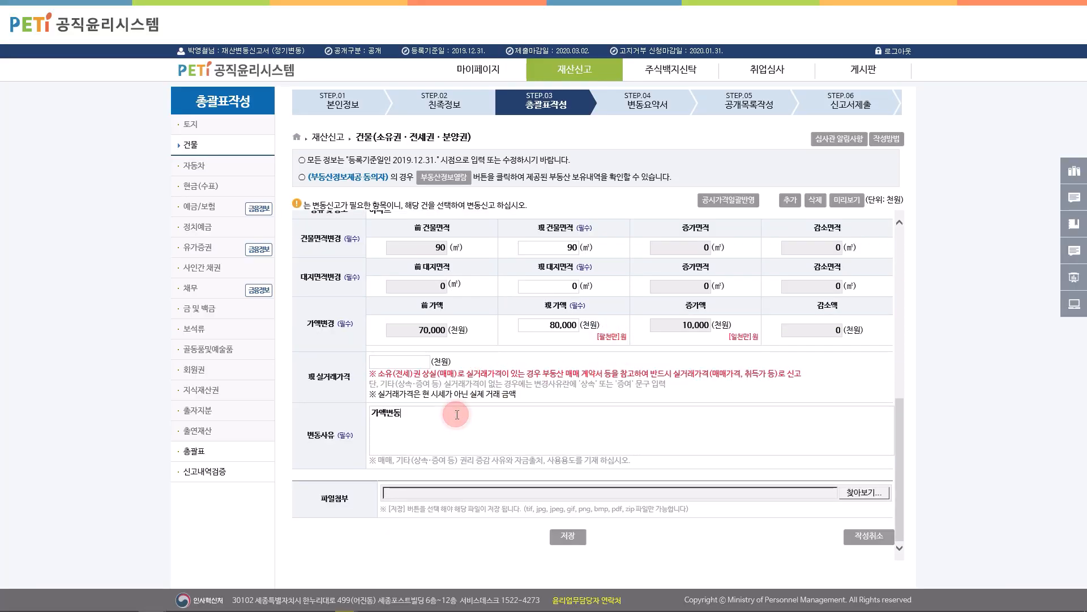
pyautogui.click(569, 536)
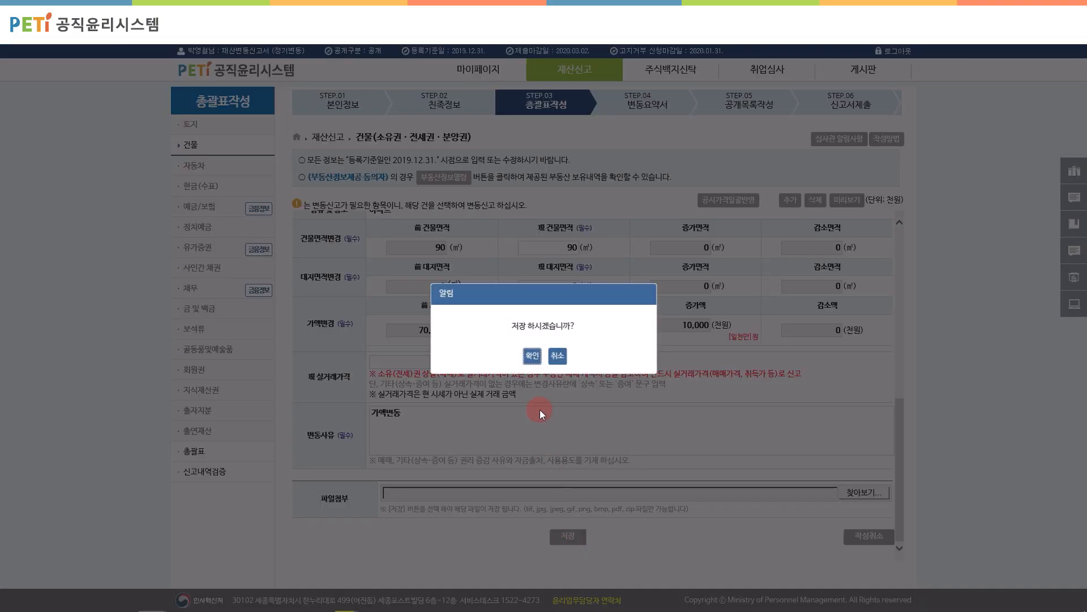
pyautogui.click(532, 357)
pyautogui.click(544, 354)
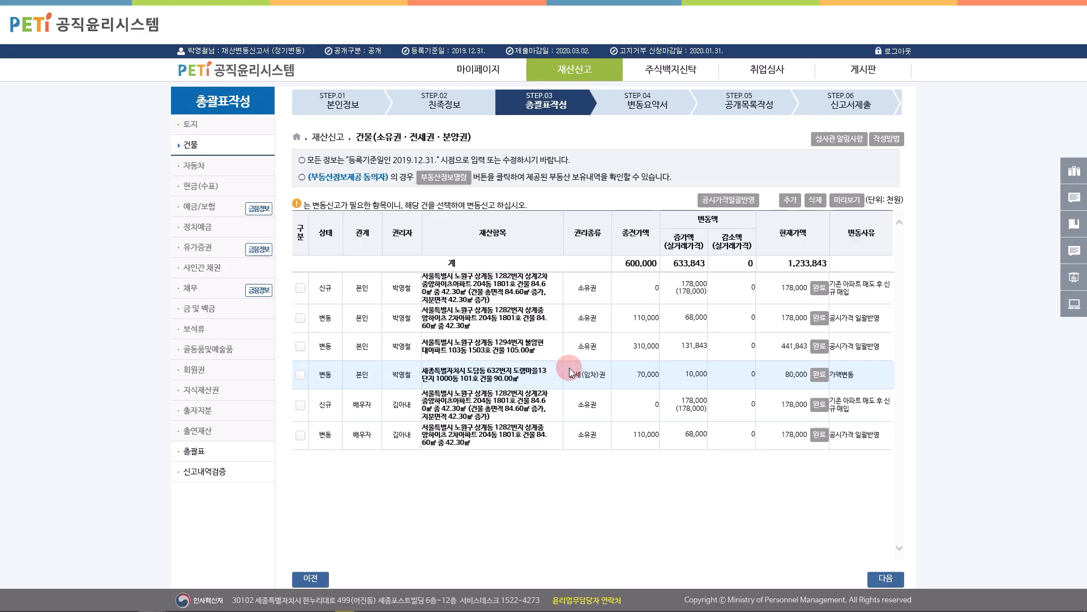
pyautogui.click(192, 450)
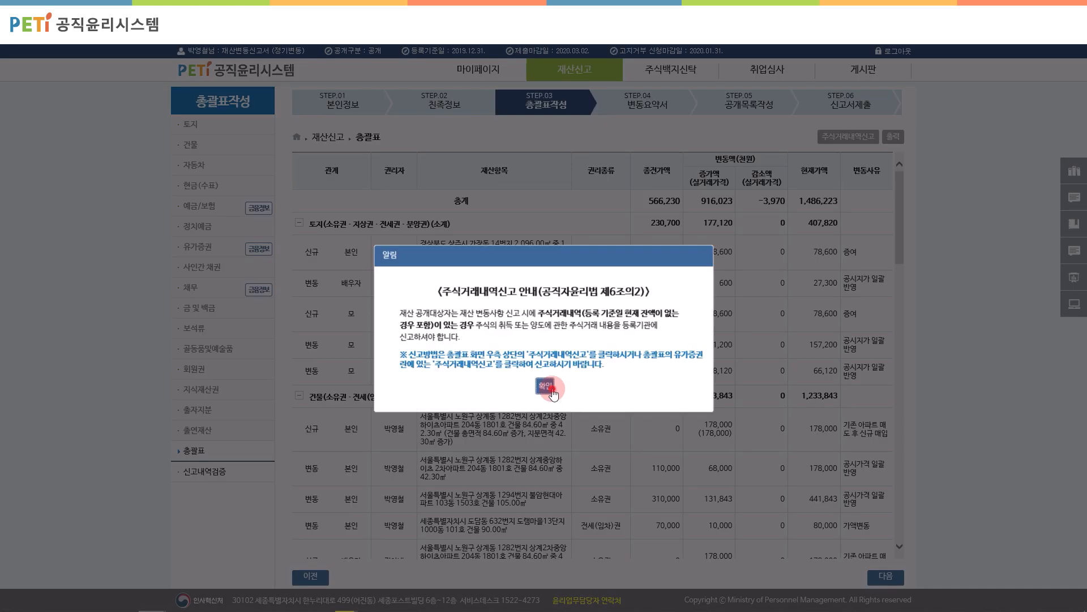
pyautogui.click(552, 388)
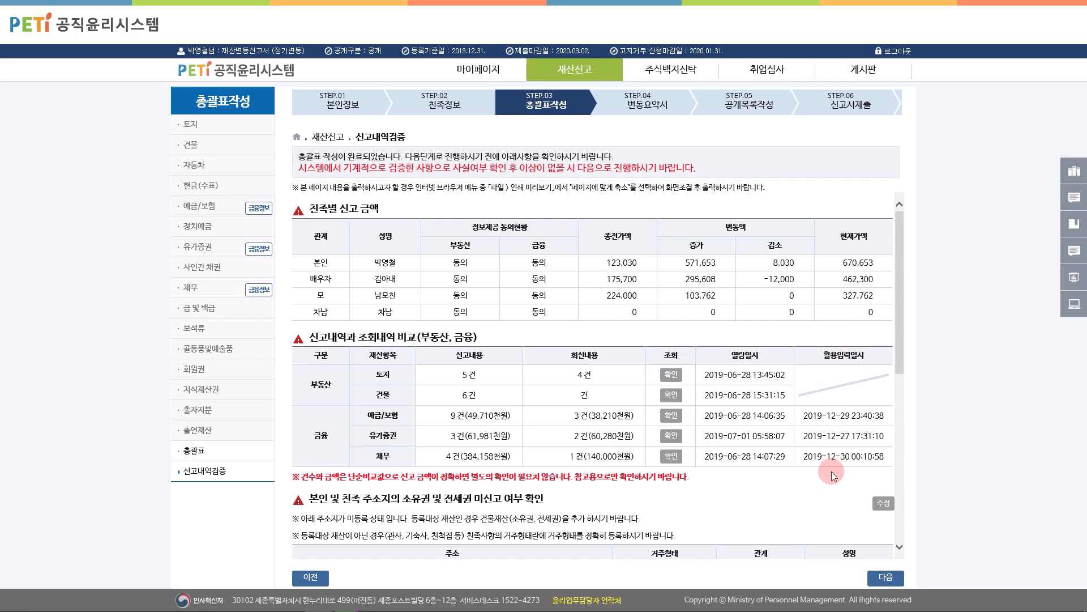
pyautogui.scroll(-10, 831, 471)
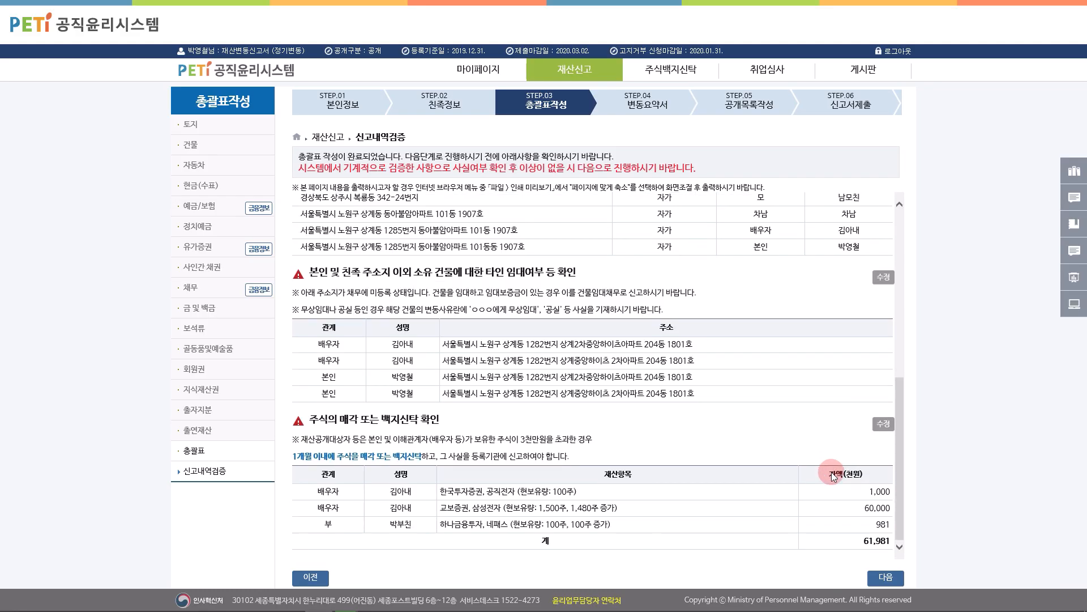
# Step: Page through the 주요실수사례 common-mistakes guide to the car omission example, then close it
pyautogui.click(1067, 278)
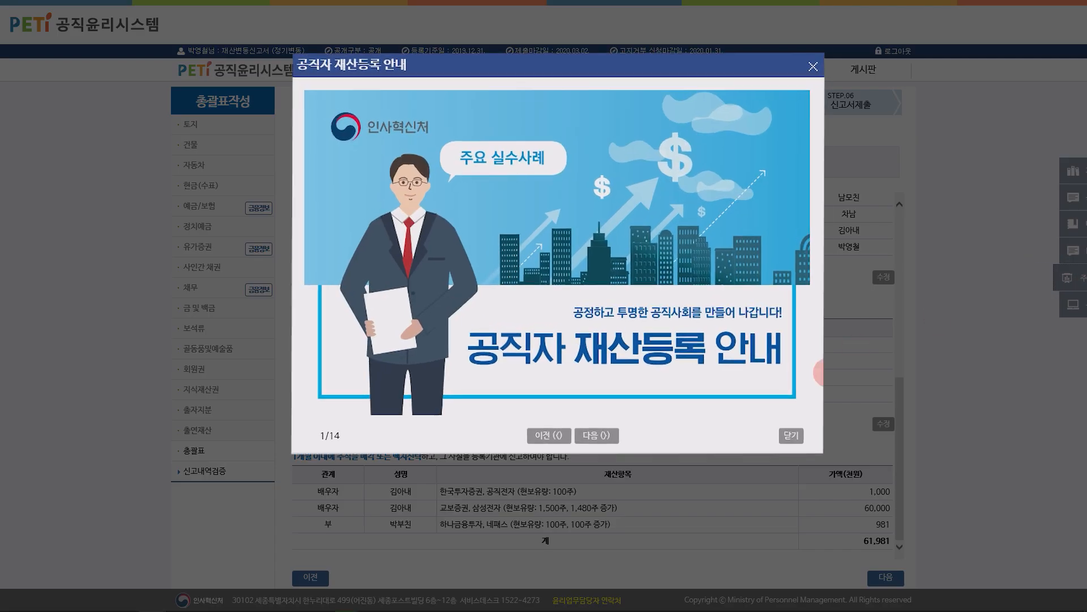
pyautogui.click(628, 460)
pyautogui.click(629, 462)
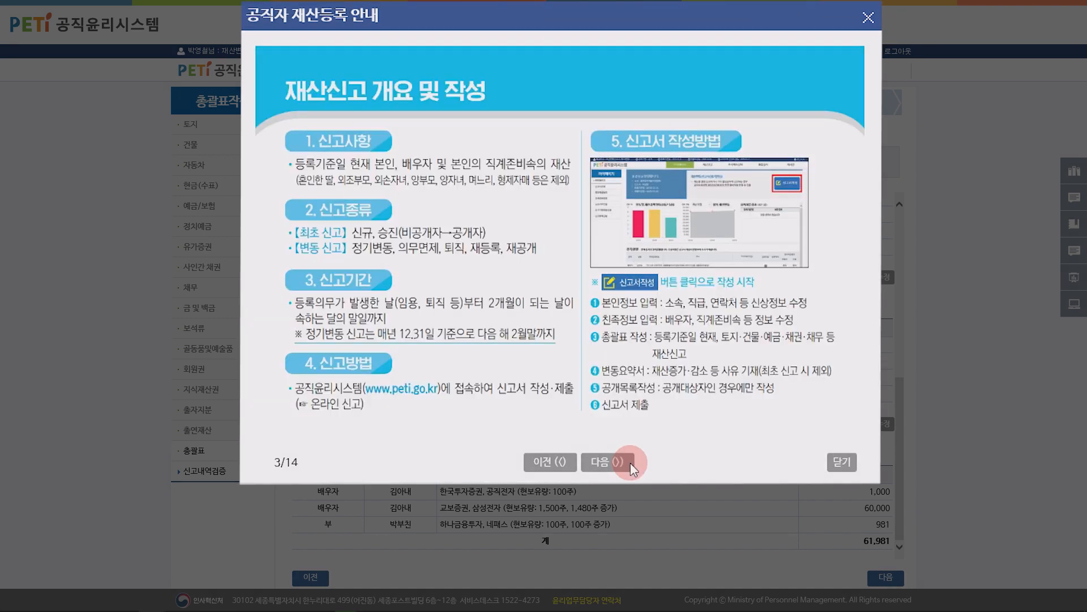
pyautogui.click(630, 463)
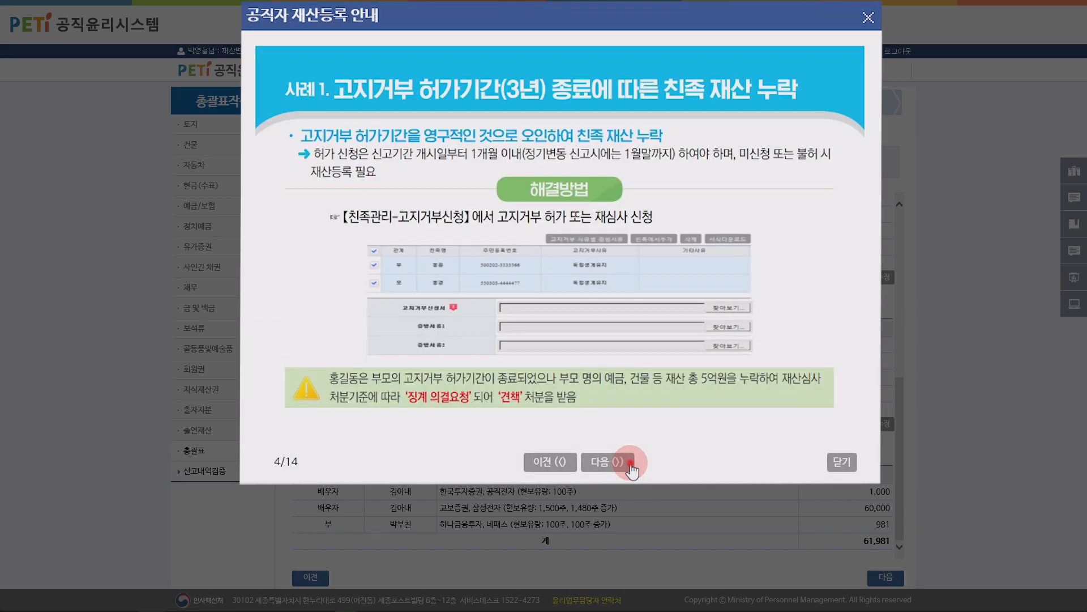
pyautogui.click(631, 468)
pyautogui.click(632, 468)
pyautogui.click(632, 468)
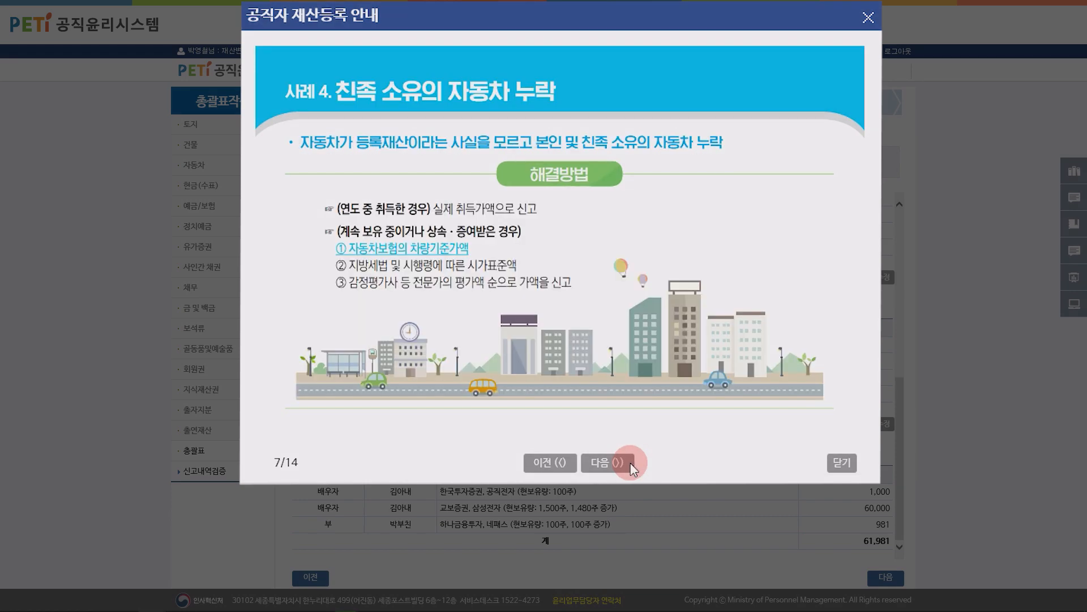
pyautogui.click(760, 423)
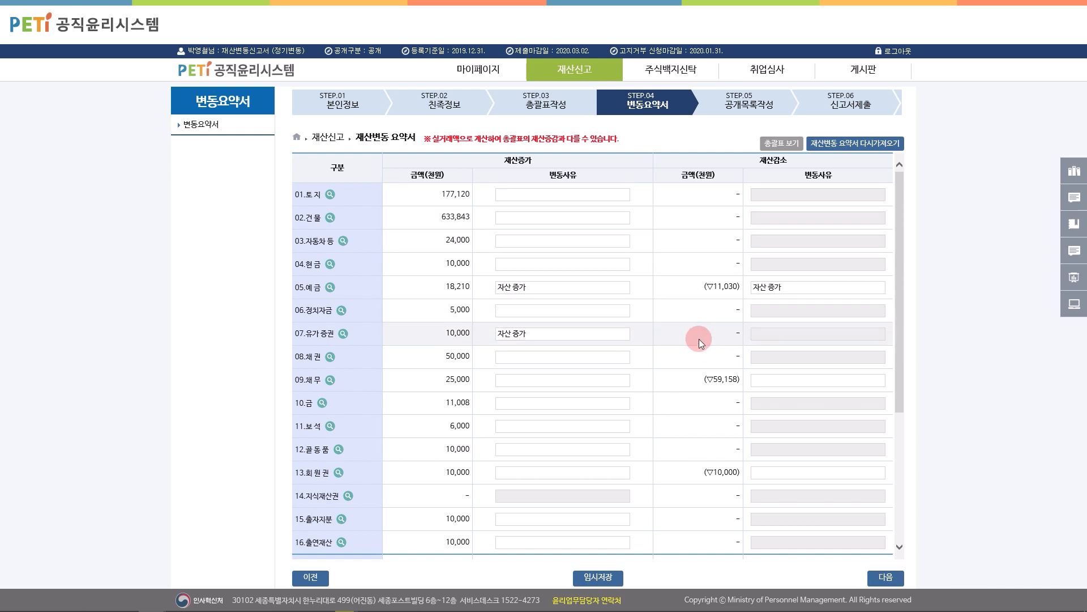
# Step: Enter change reason '회원권 매도, 보험해약 등으로 재산 즈증가' and own income 90,000
pyautogui.scroll(-4, 698, 391)
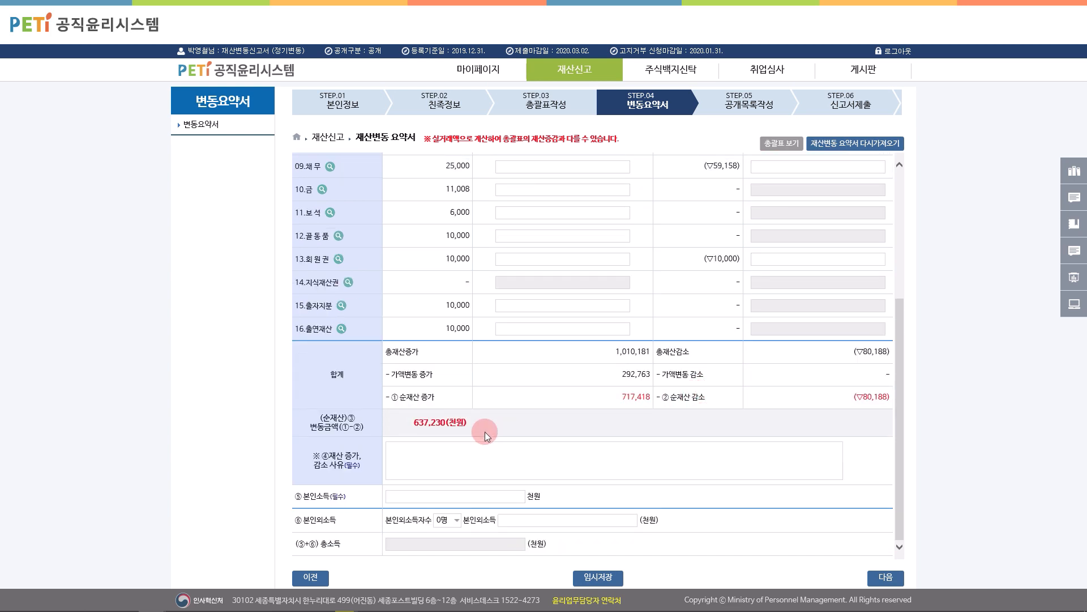
pyautogui.click(436, 456)
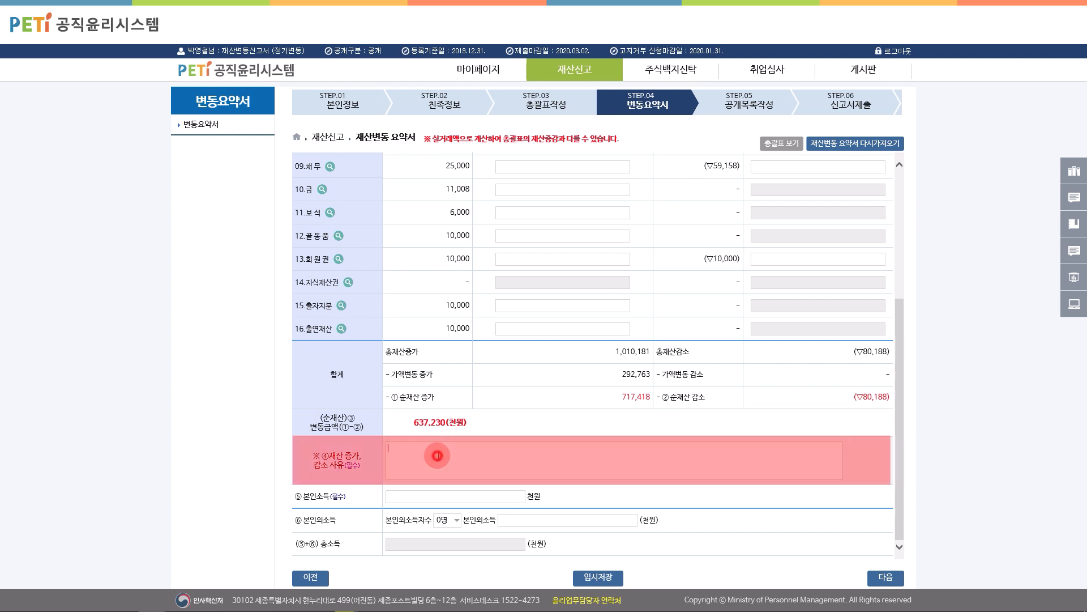
pyautogui.write('회원권 매도,')
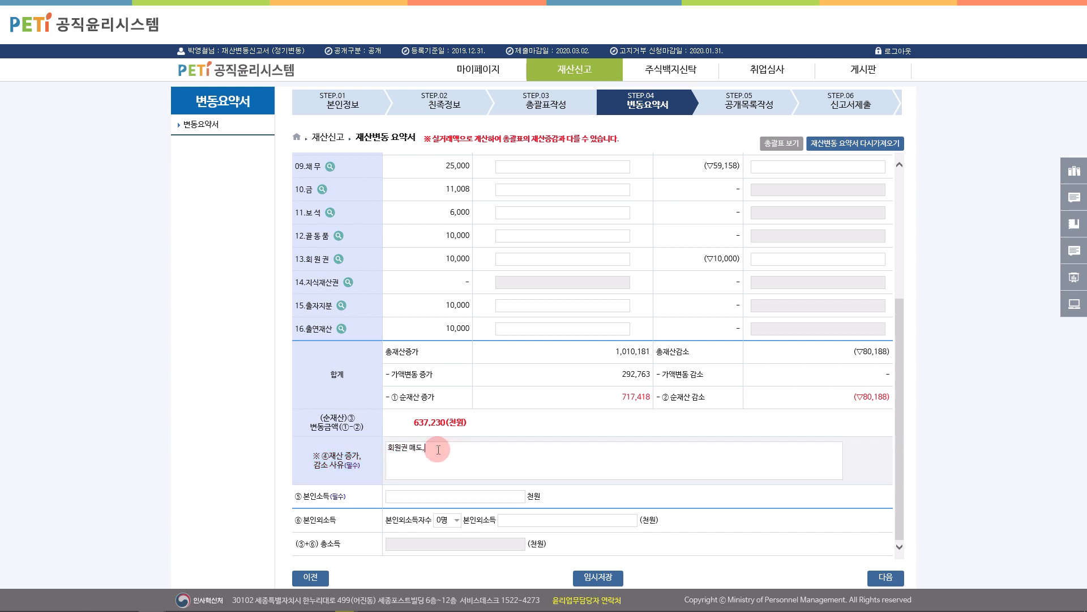
pyautogui.write(' 보험해약 등으로 재산 즈증가')
pyautogui.click(465, 495)
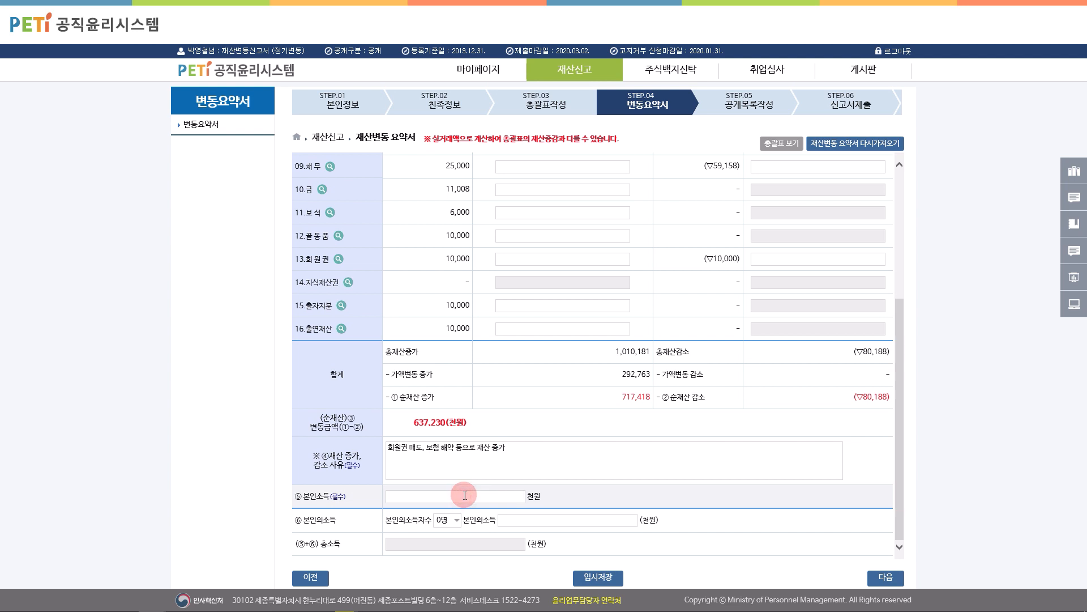
pyautogui.write('900000')
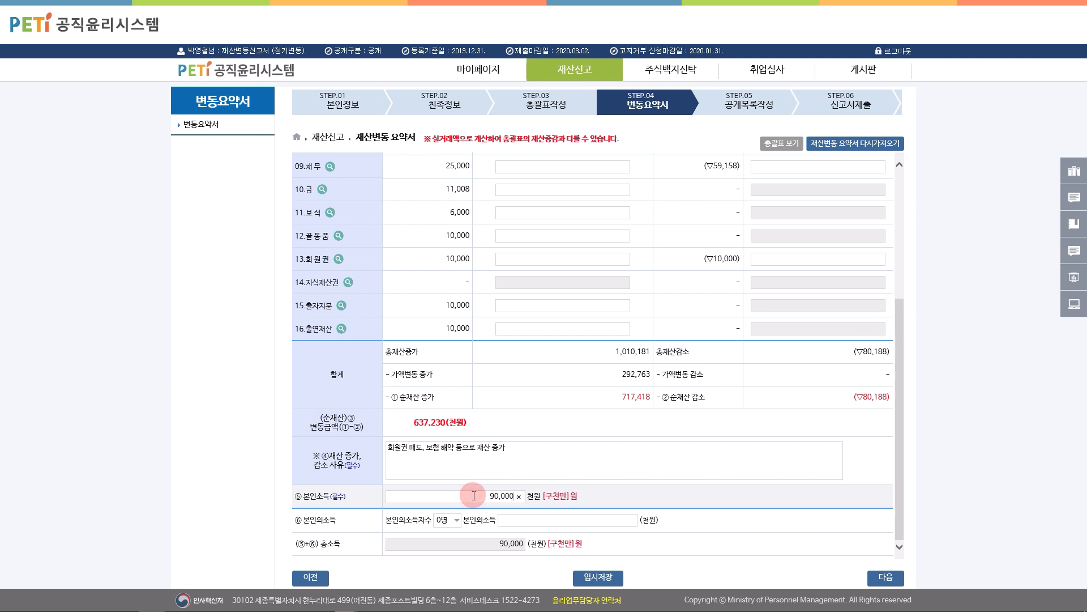
# Step: Set one other earner with income 78,000, then continue to step 5 공개목록작성
pyautogui.click(450, 520)
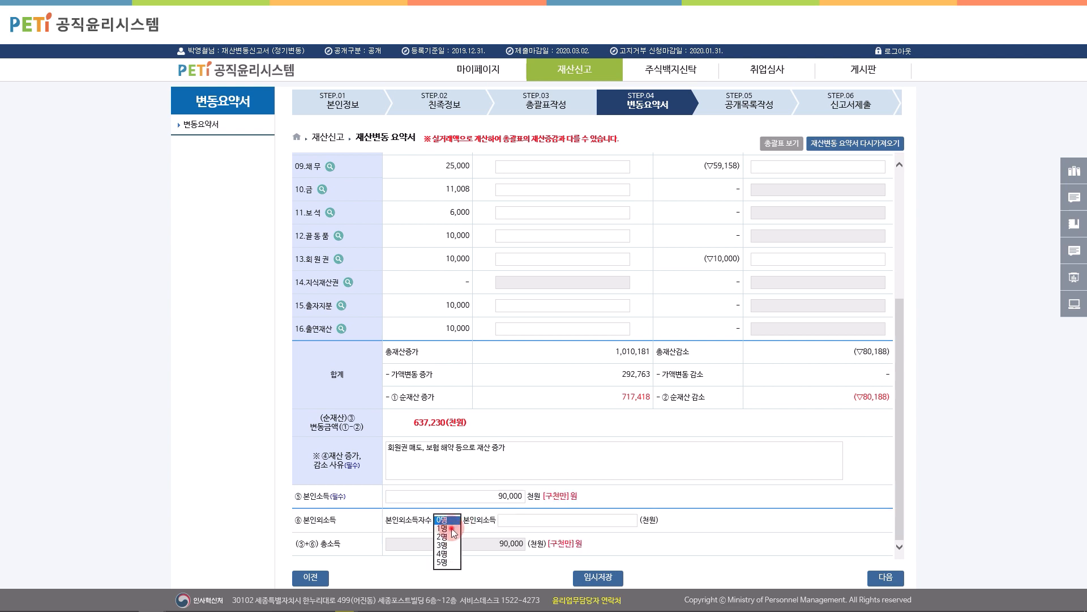
pyautogui.click(451, 528)
pyautogui.click(593, 518)
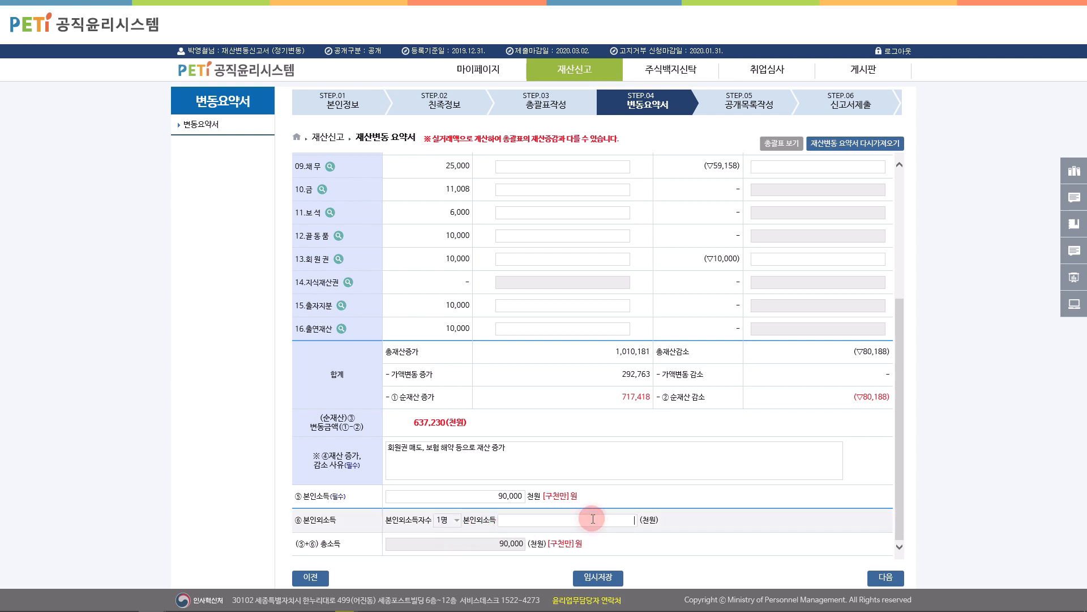
pyautogui.write('780000')
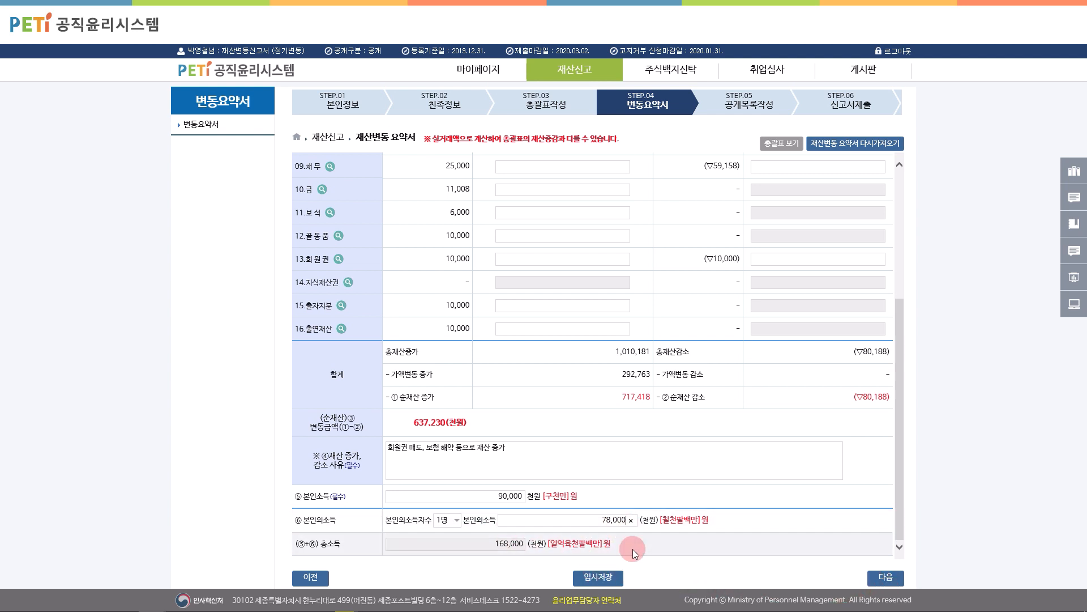
pyautogui.click(872, 576)
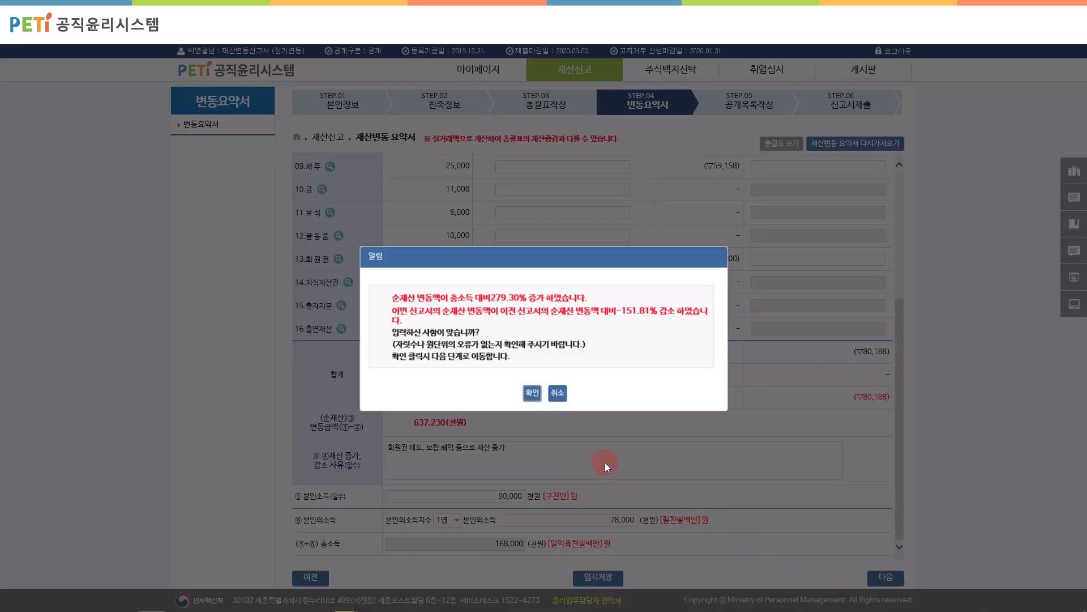
pyautogui.click(538, 394)
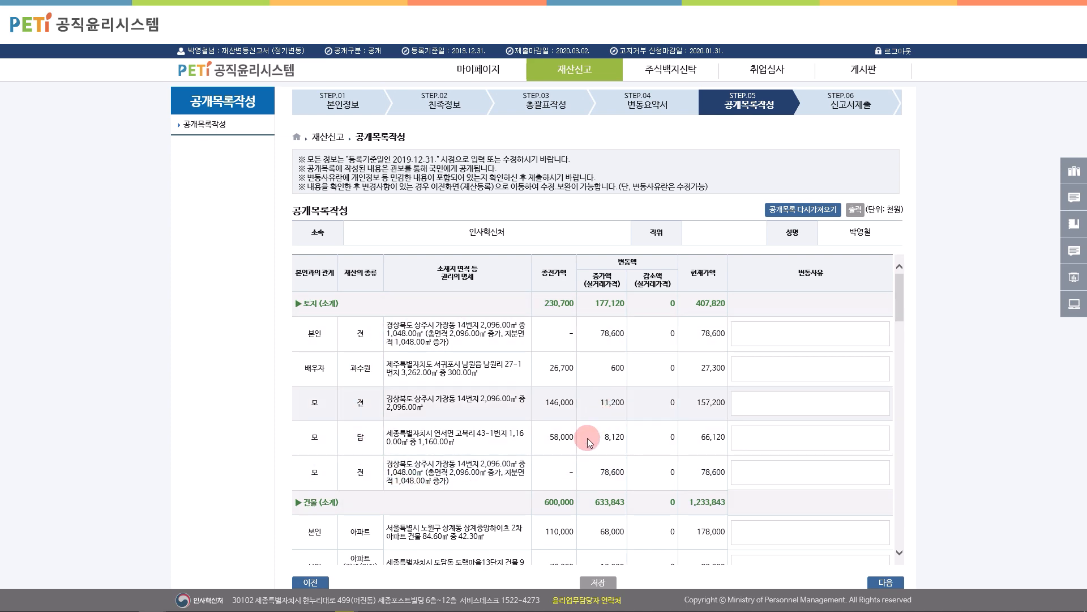
# Step: Scroll down through the 공개목록작성 asset table to review it
pyautogui.scroll(-5, 578, 457)
pyautogui.scroll(-10, 579, 456)
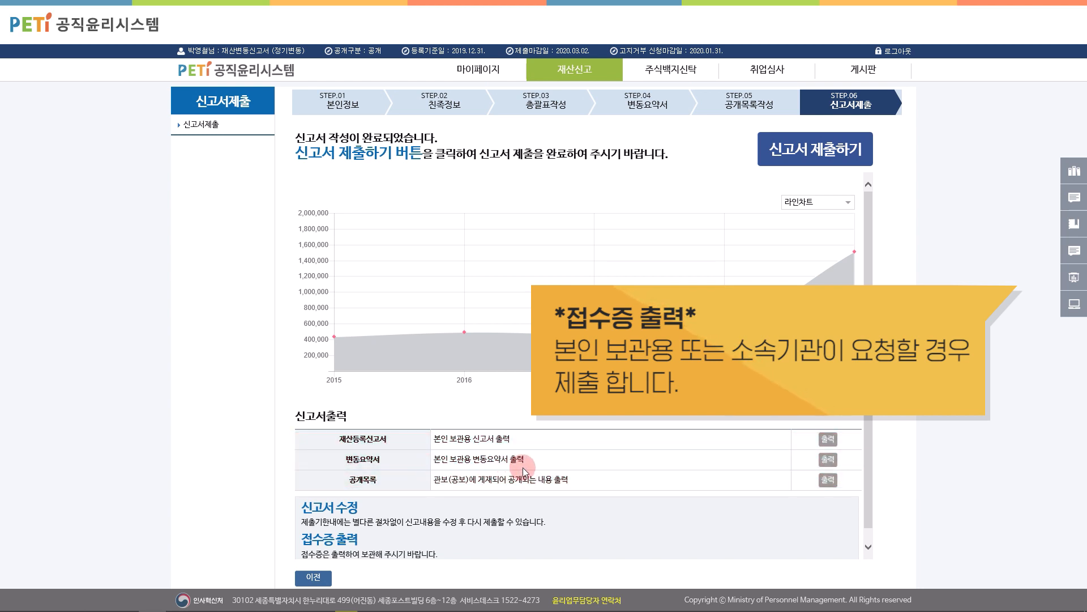
# Step: Submit the declaration with 신고서 제출하기, acknowledging the stock-trading notice and success message
pyautogui.click(799, 160)
pyautogui.click(529, 380)
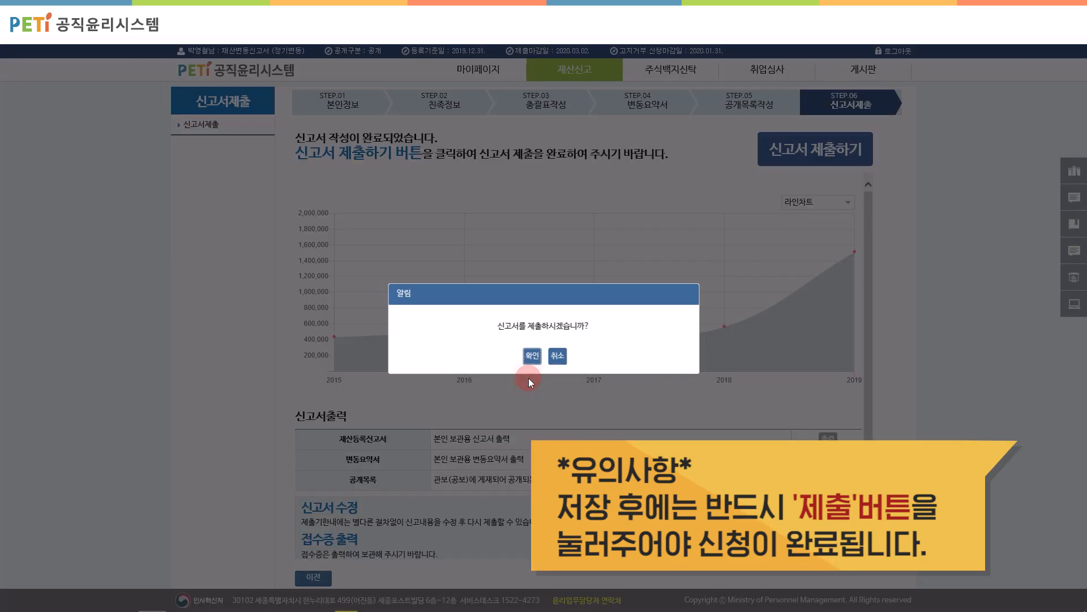
pyautogui.click(531, 357)
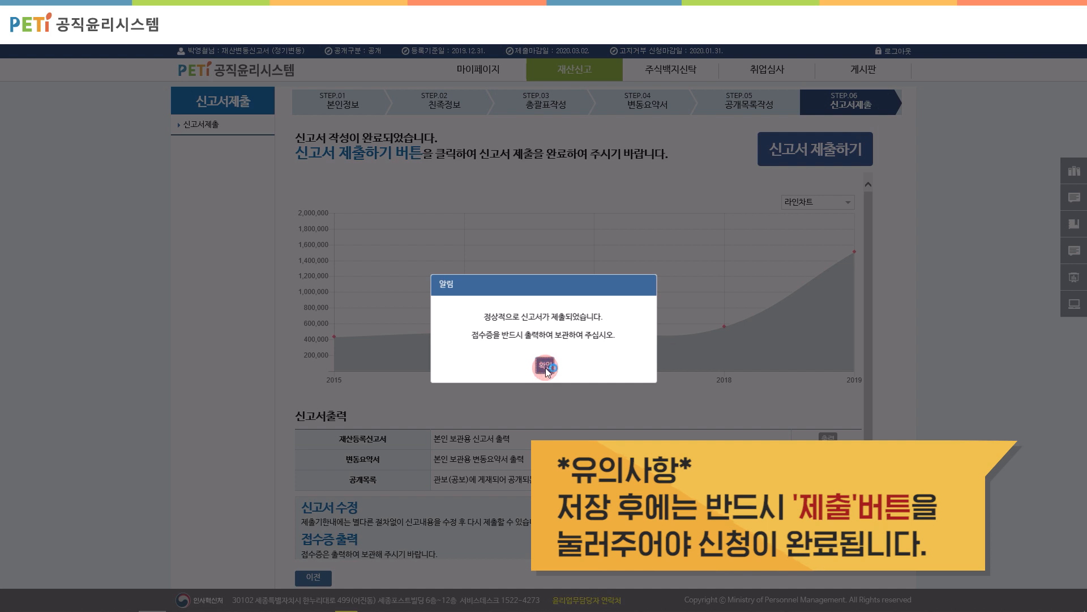
pyautogui.click(545, 367)
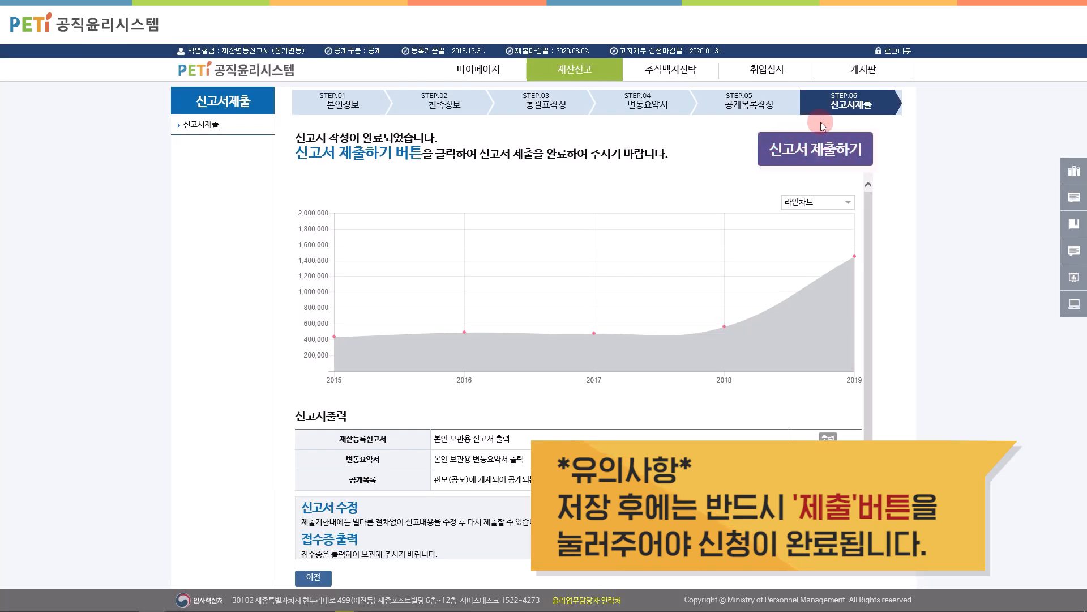
# Step: Submit the declaration a second time, confirming each prompt to bring up the receipt
pyautogui.click(830, 154)
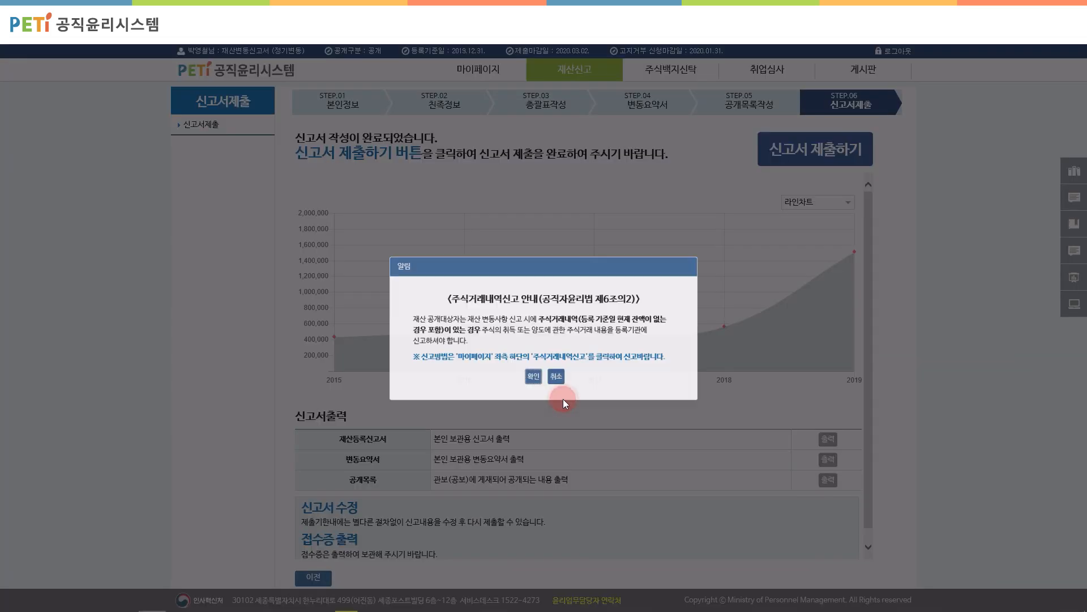
pyautogui.click(533, 377)
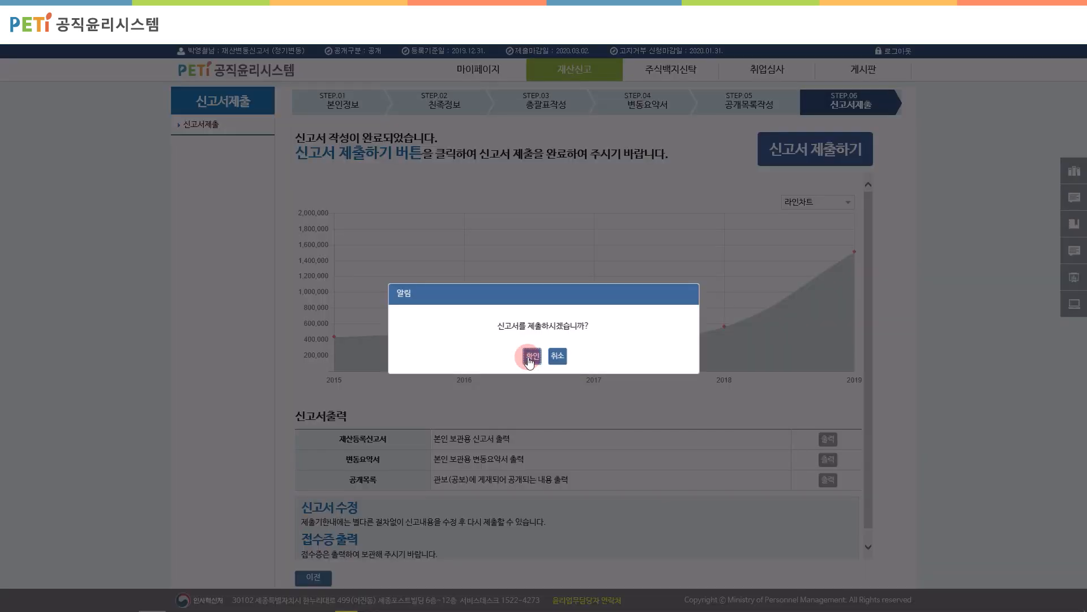
pyautogui.click(530, 356)
pyautogui.click(546, 367)
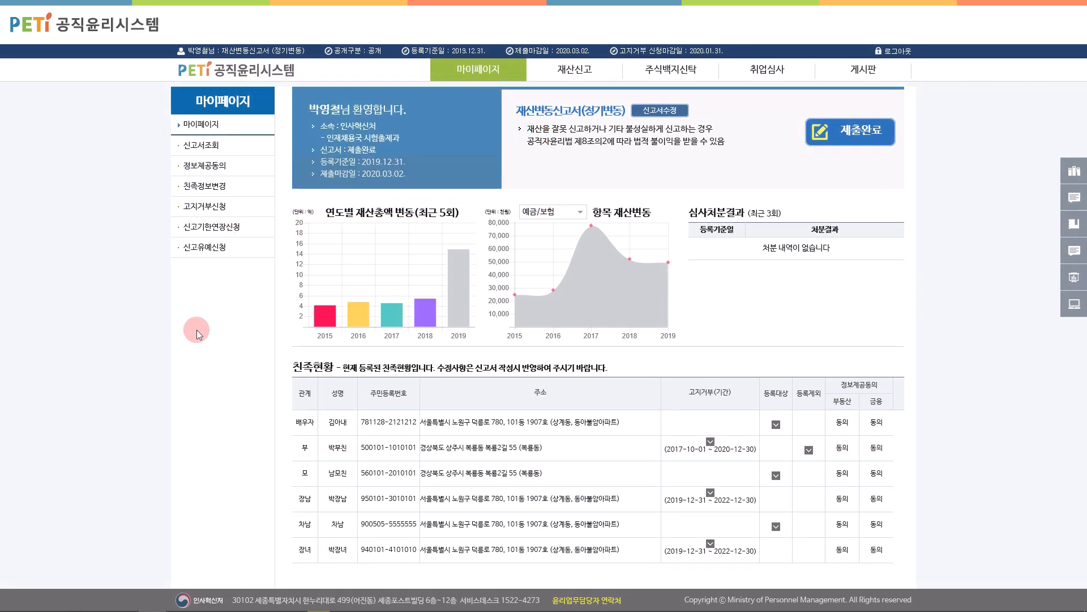
# Step: Check the 제출신고서조회 list of submitted declarations, then return to 마이페이지
pyautogui.click(203, 148)
pyautogui.click(208, 164)
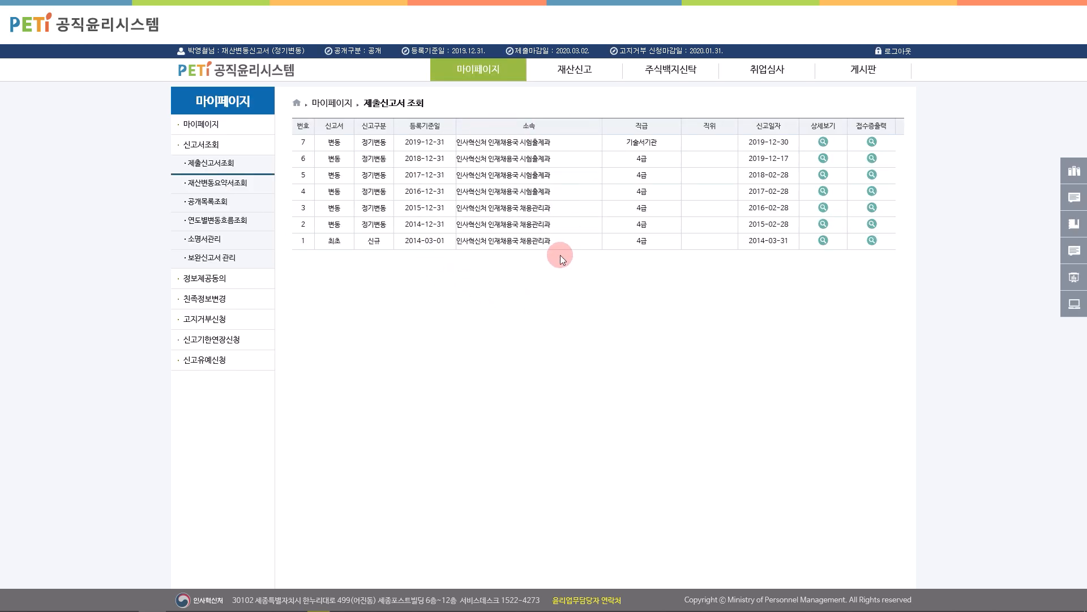
pyautogui.click(206, 126)
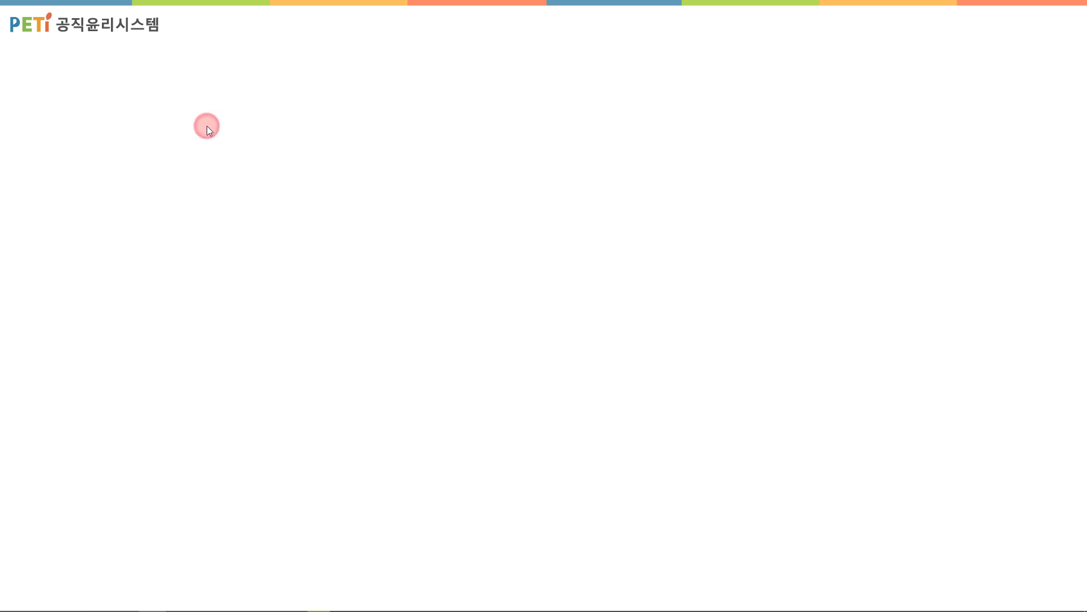
# Step: Reopen the submitted declaration via 신고서수정 and confirm resubmitting it
pyautogui.click(653, 109)
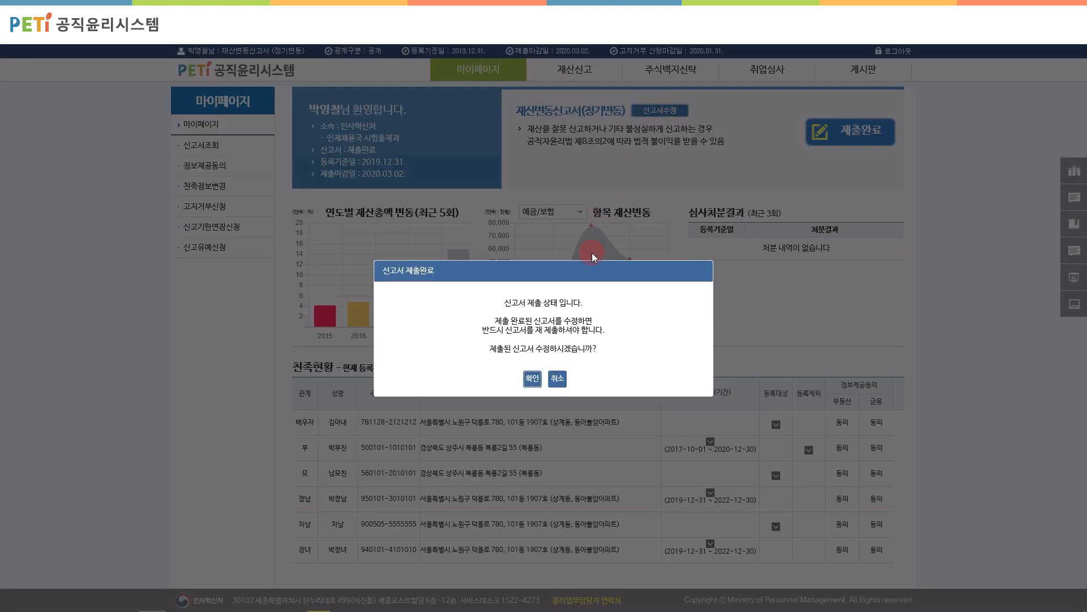
pyautogui.click(532, 378)
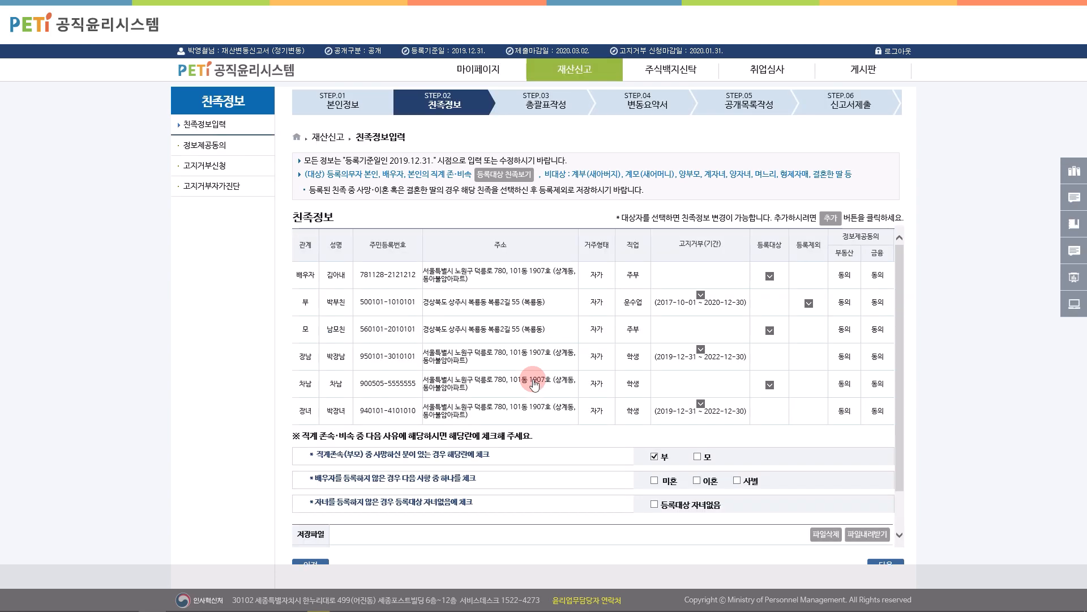
pyautogui.scroll(-2, 816, 392)
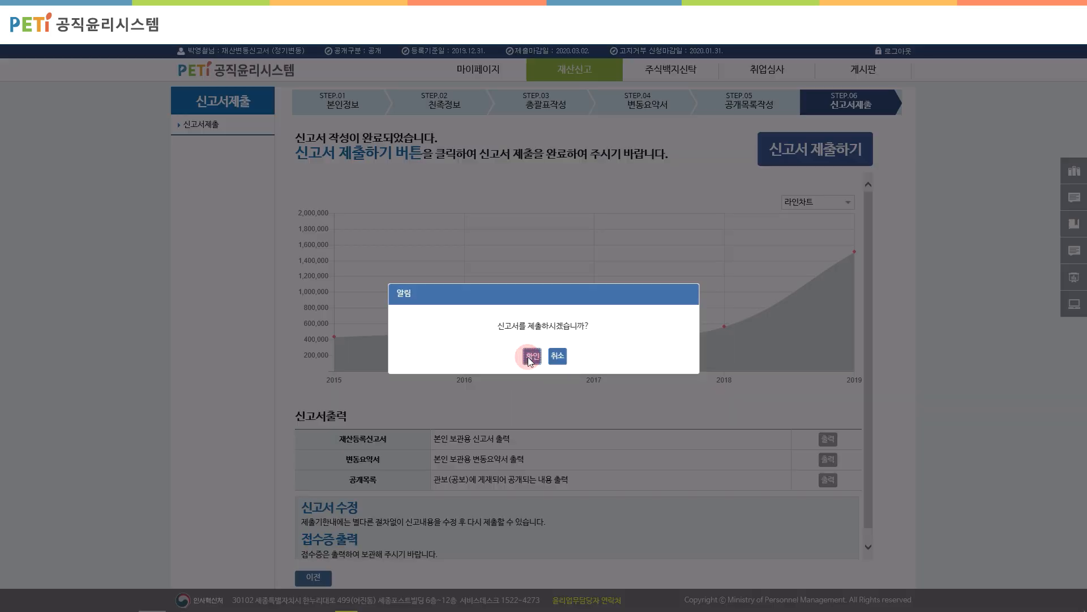
pyautogui.click(531, 357)
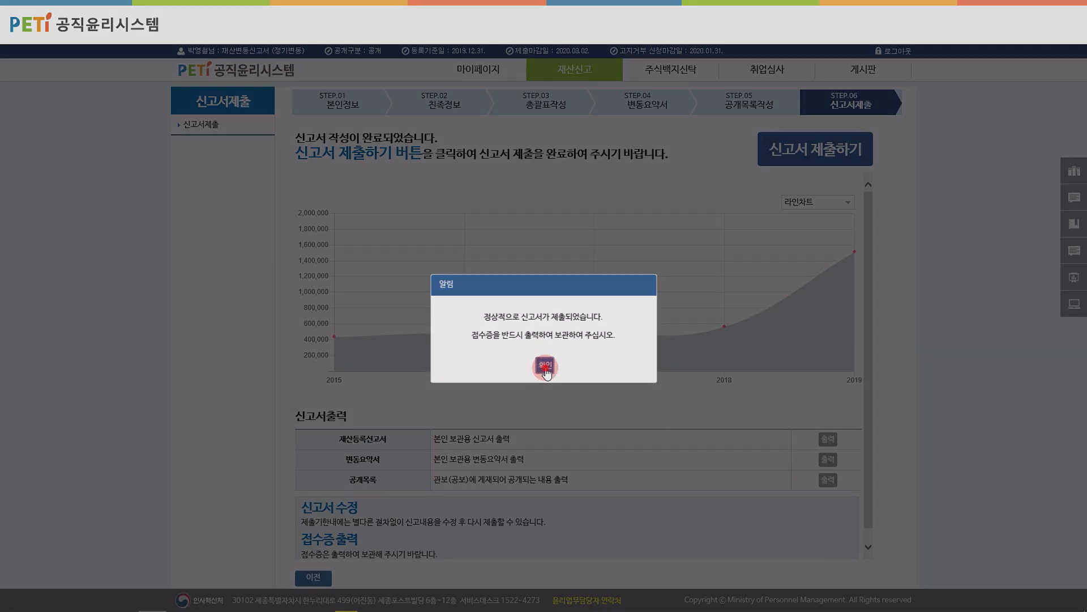